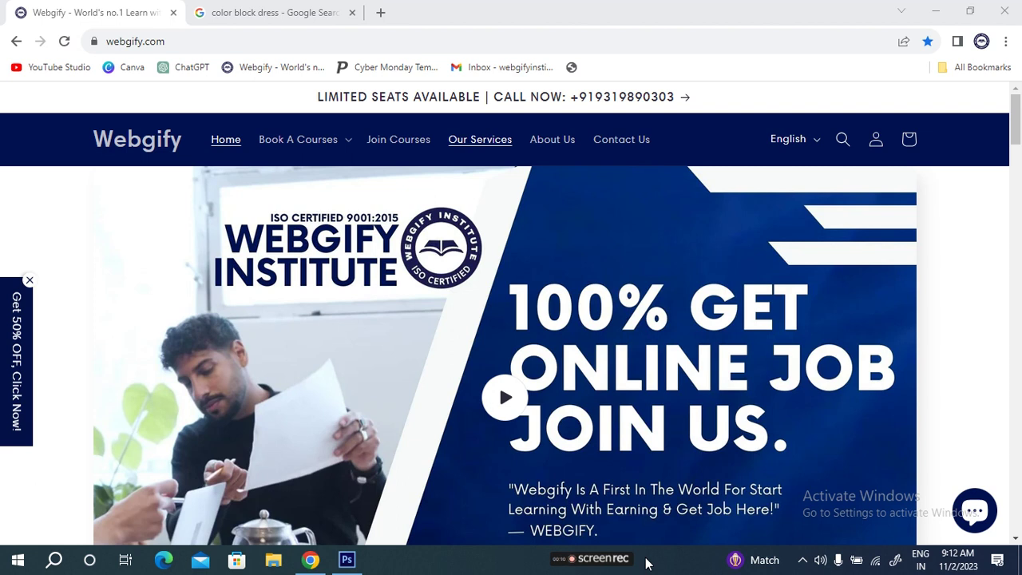
Create an empty Layer 1 above the Background in the Untitled-1 document, then return to Chrome
key("alt+Tab")
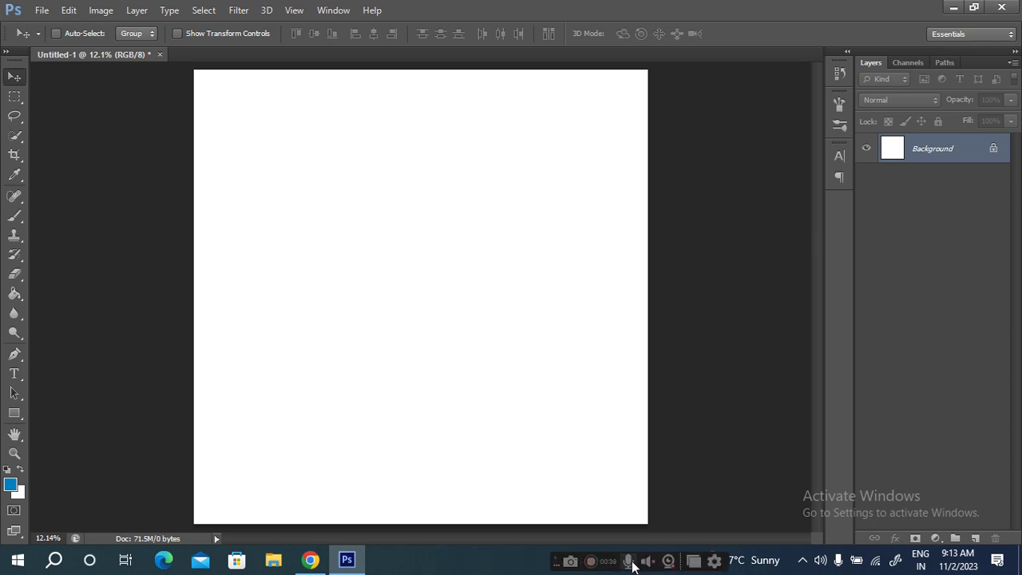
left_click(973, 536)
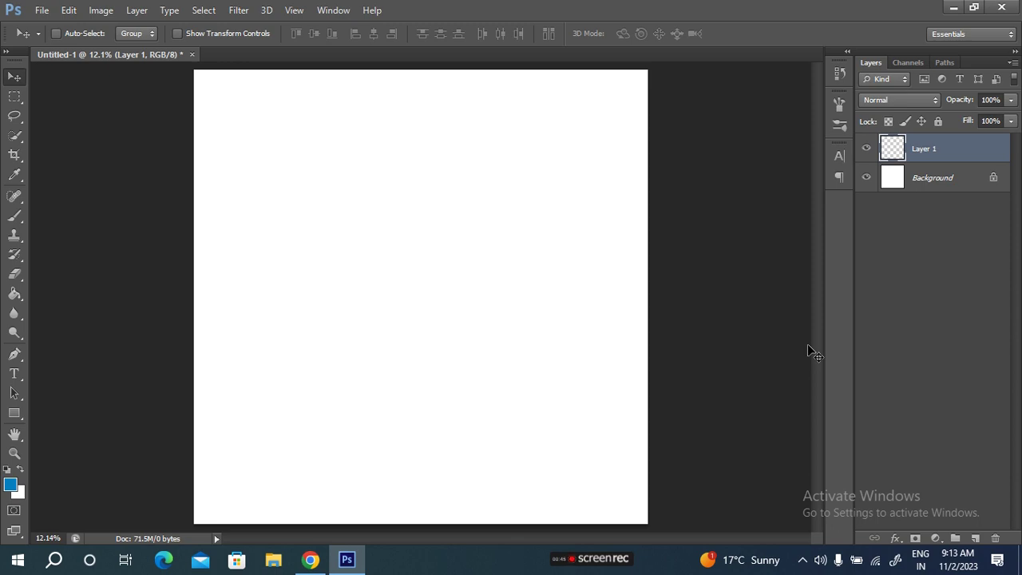
key("alt+Tab")
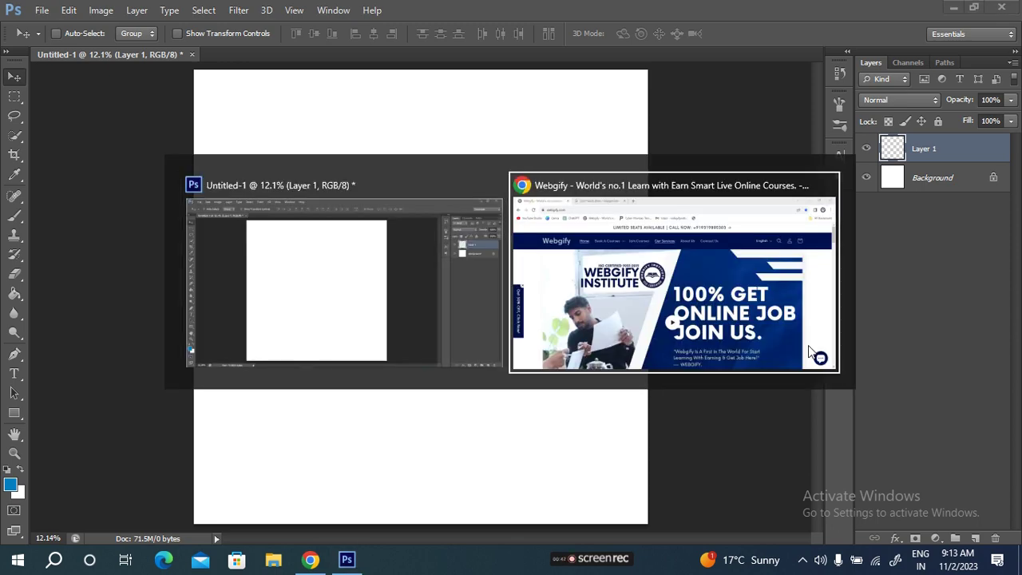
Copy the blue-and-green dress image from the 'color block dress' Google Images results
left_click(275, 12)
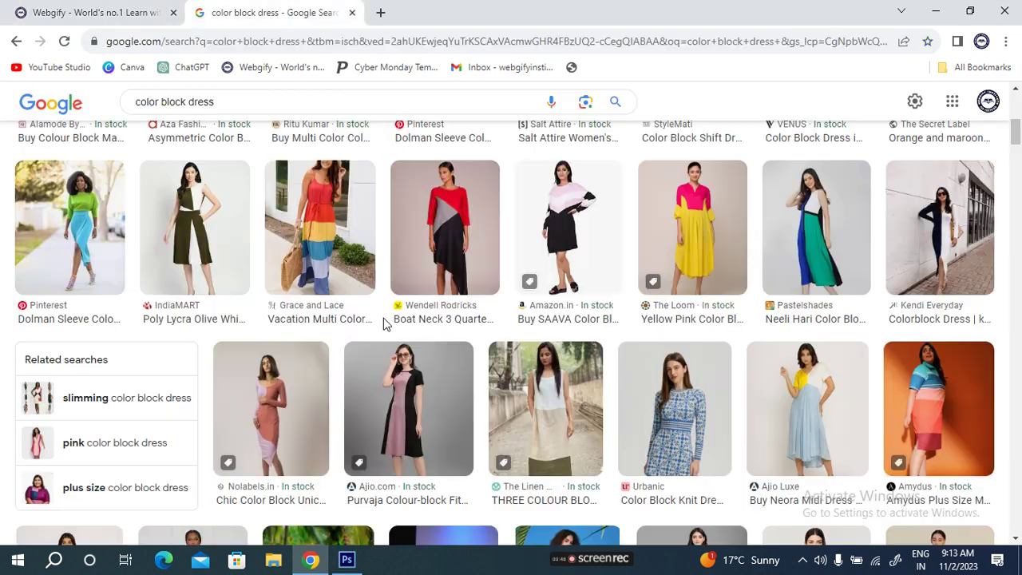
scroll(567, 387, "down", 4)
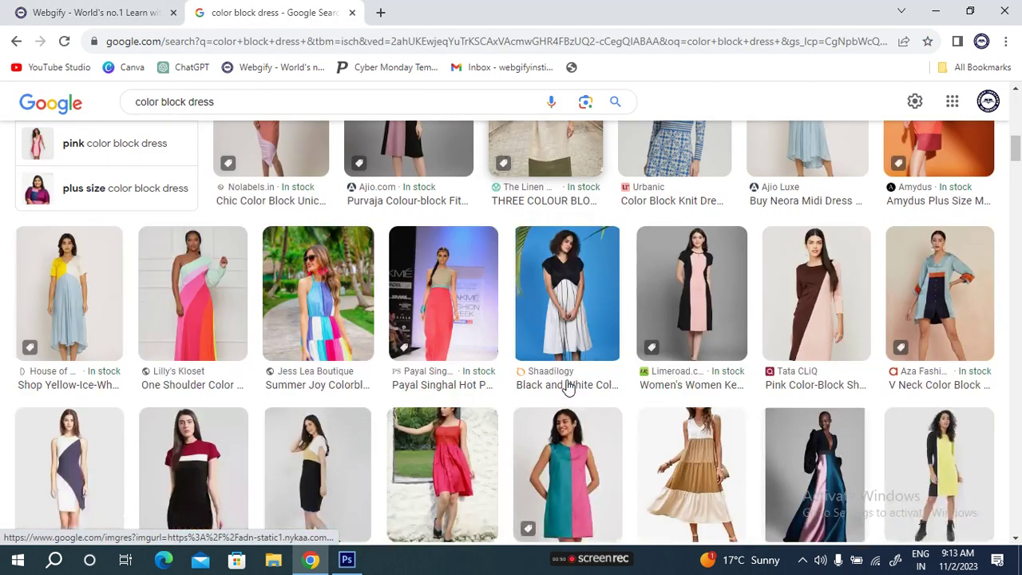
scroll(567, 387, "down", 2)
scroll(567, 387, "down", 3)
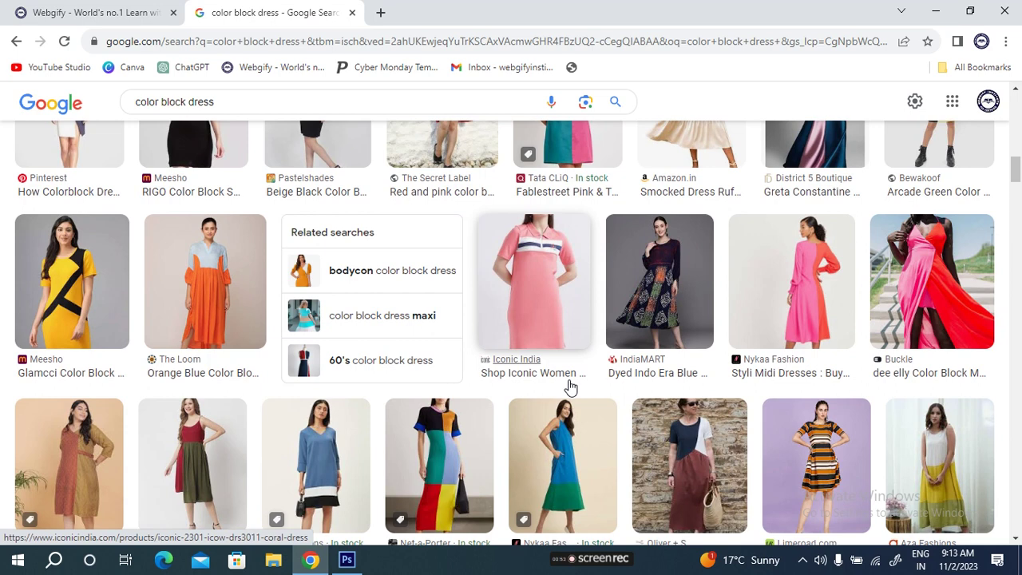
scroll(575, 385, "down", 3)
scroll(575, 385, "down", 1)
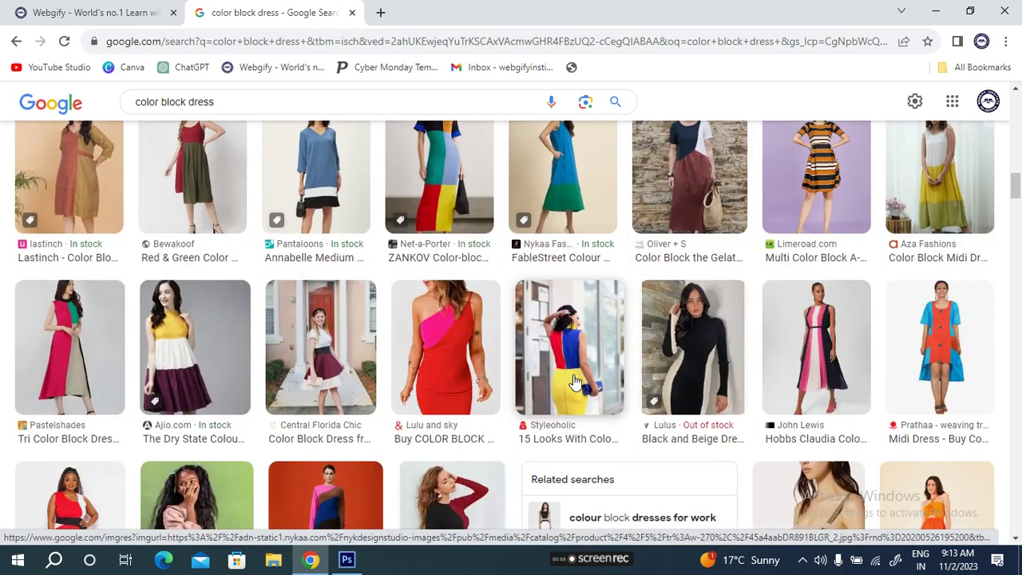
scroll(573, 382, "down", 2)
scroll(574, 375, "down", 1)
scroll(575, 363, "down", 2)
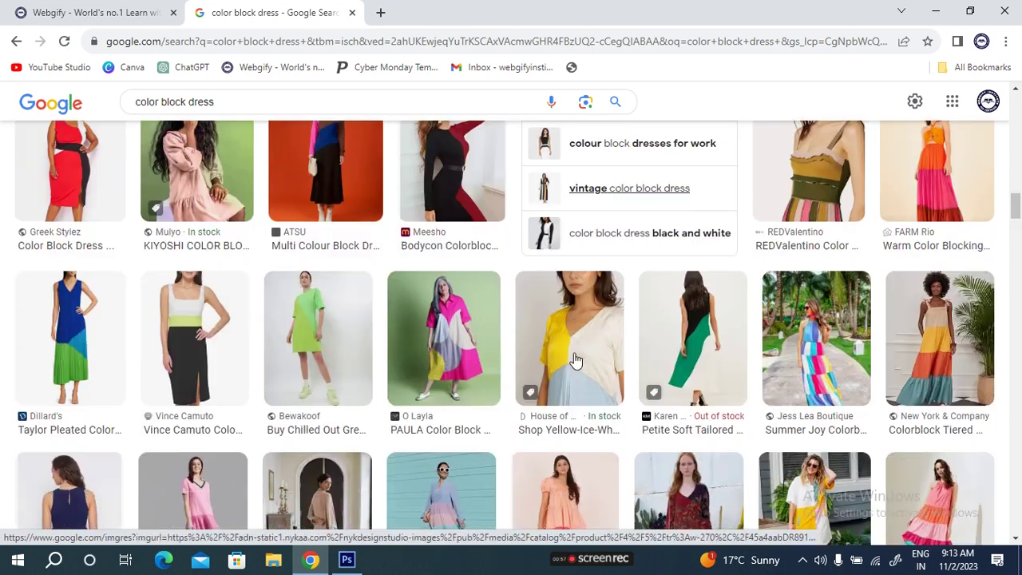
scroll(575, 361, "down", 1)
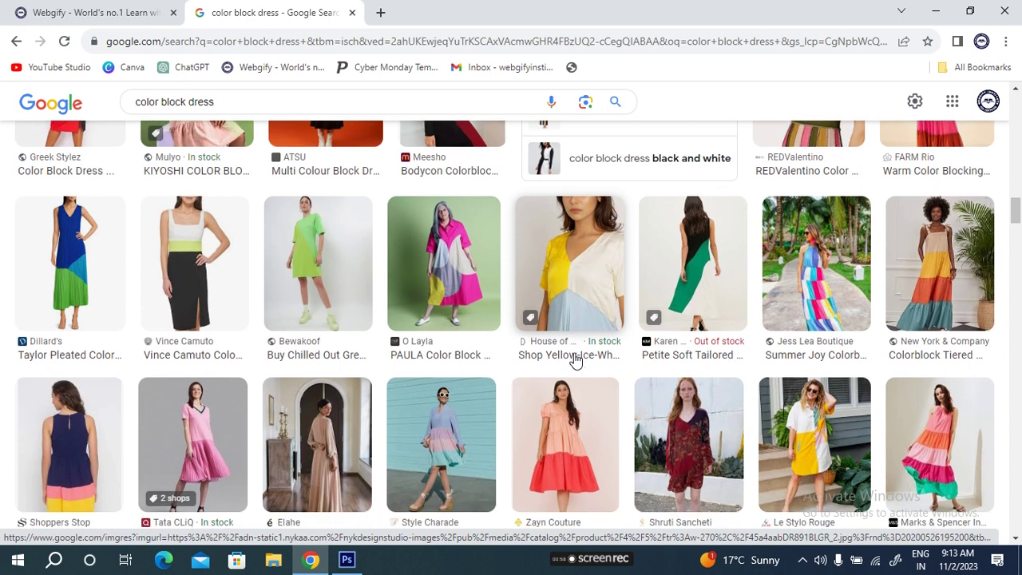
right_click(79, 271)
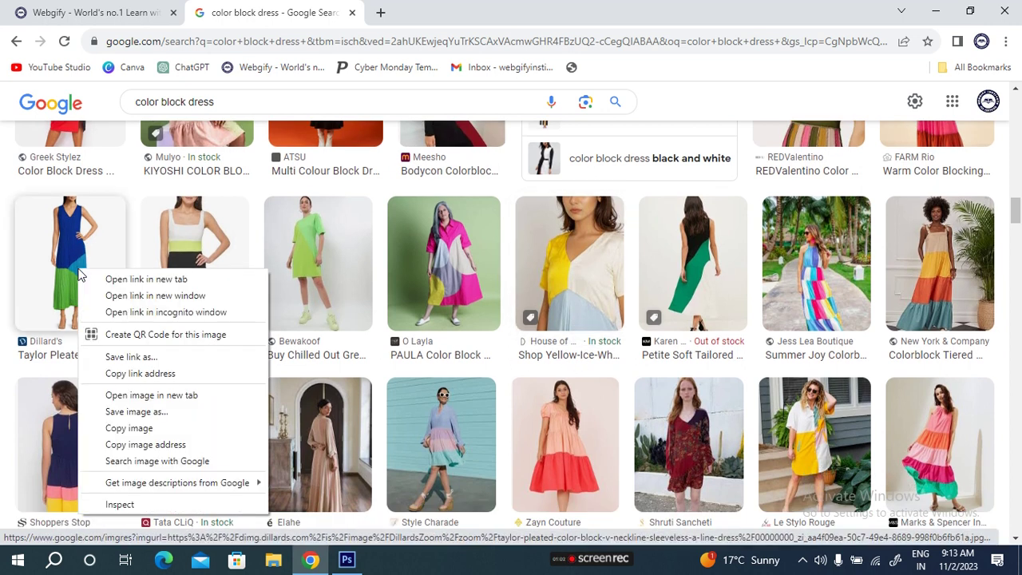
left_click(161, 432)
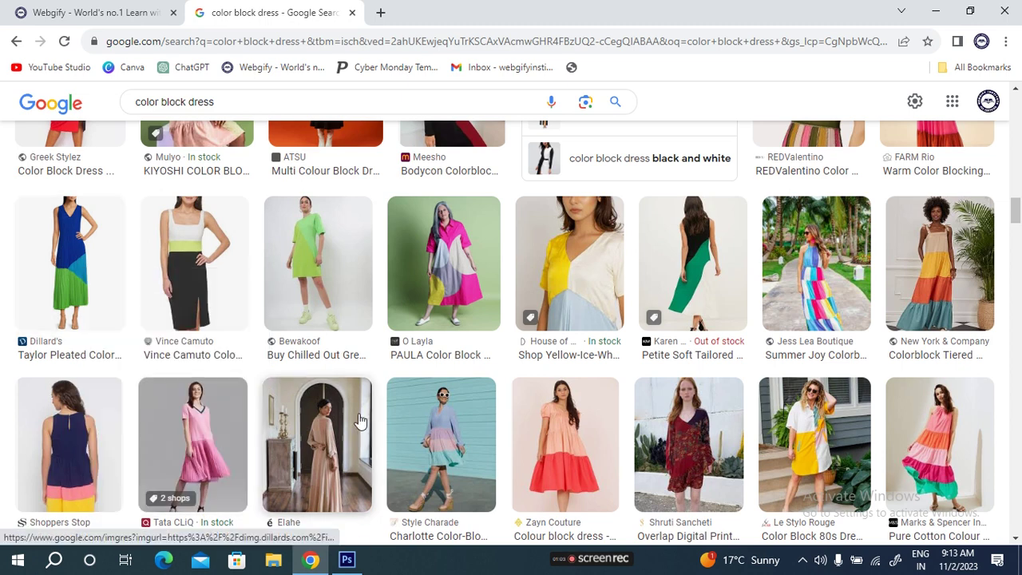
key("alt+Tab")
Paste the dress photo onto Layer 1, scale it to about 1100%, and move it upper-right
key("ctrl+v")
key("ctrl+t")
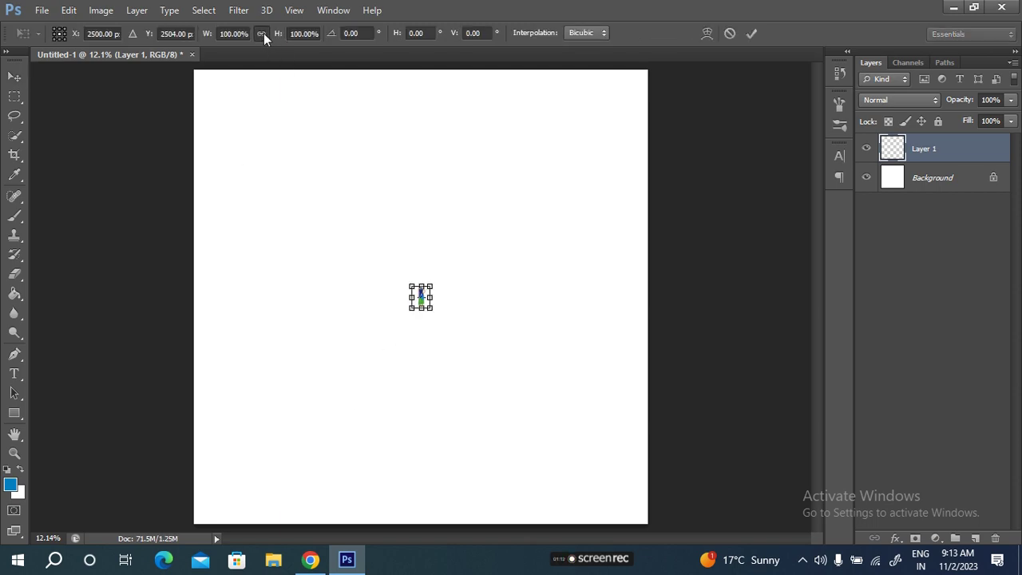
left_click(219, 35)
left_click_drag(216, 41, 688, 44)
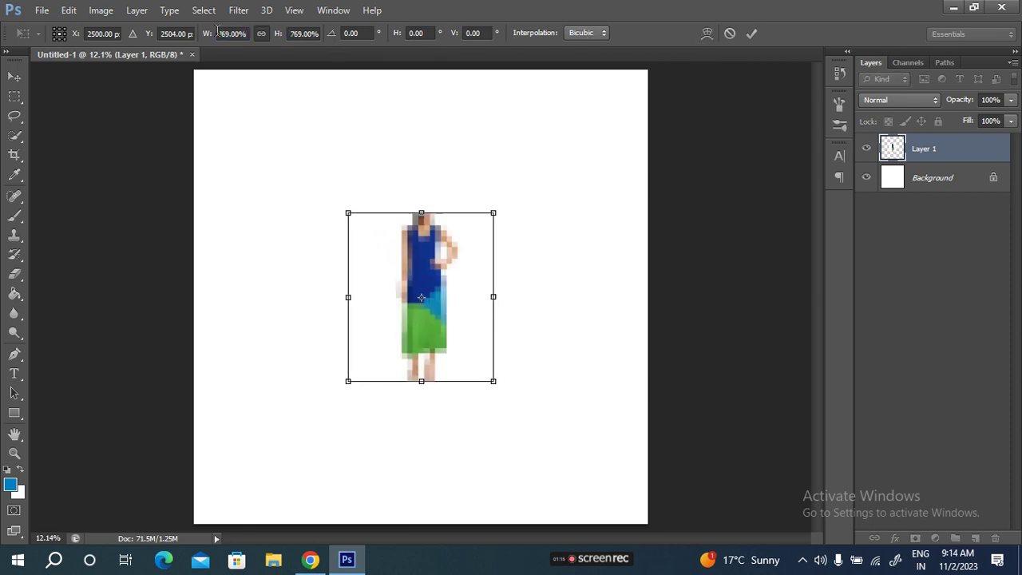
left_click_drag(201, 41, 663, 36)
left_click(754, 37)
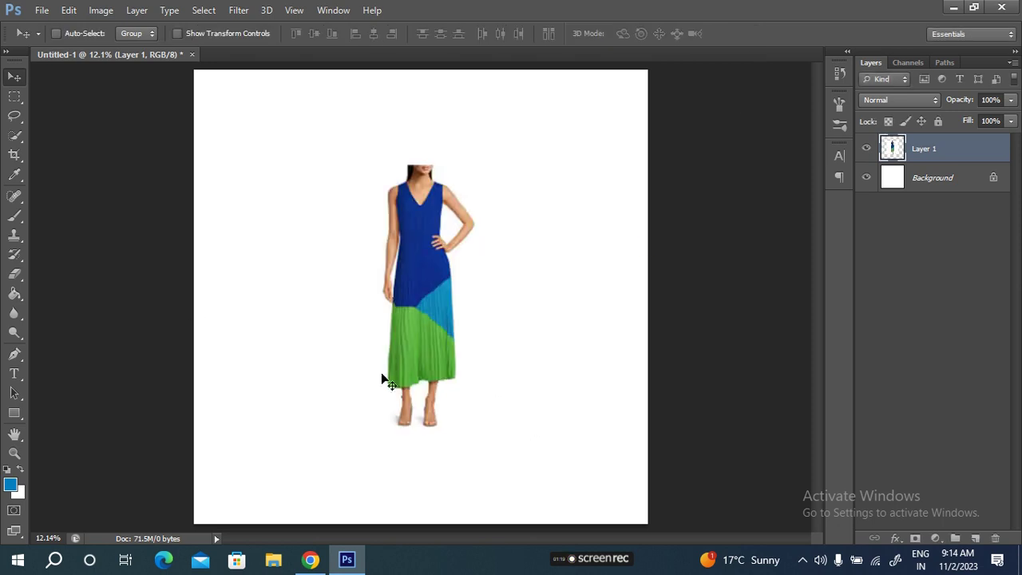
mouse_move(421, 343)
left_mouse_down()
mouse_move(574, 237)
mouse_move(573, 252)
left_mouse_up()
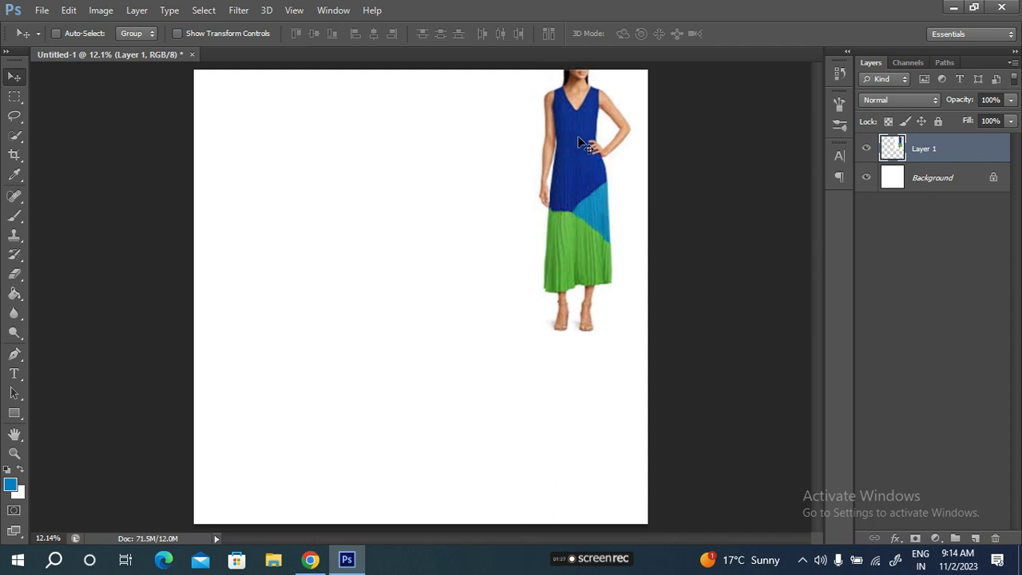
Paint-bucket a new Layer 2 with dark blue eyedropped from the dress, then add Layer 3
left_click(933, 180)
left_click(976, 538)
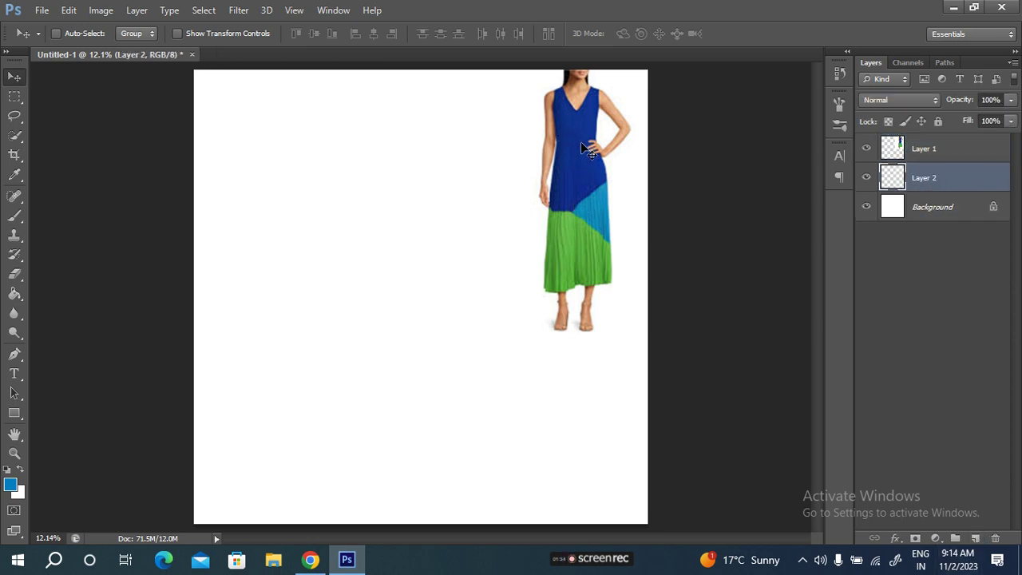
left_click(11, 485)
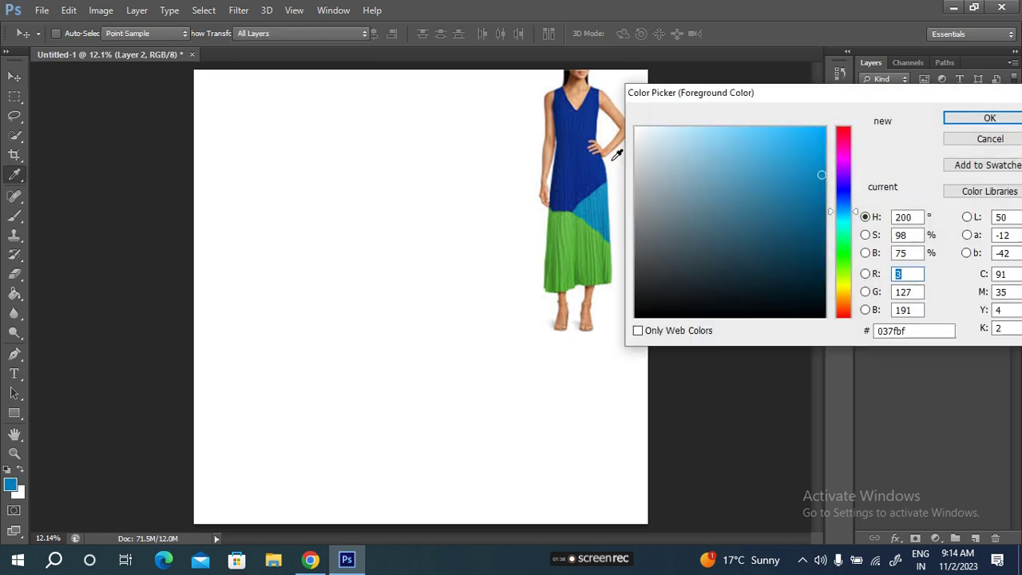
left_click(589, 165)
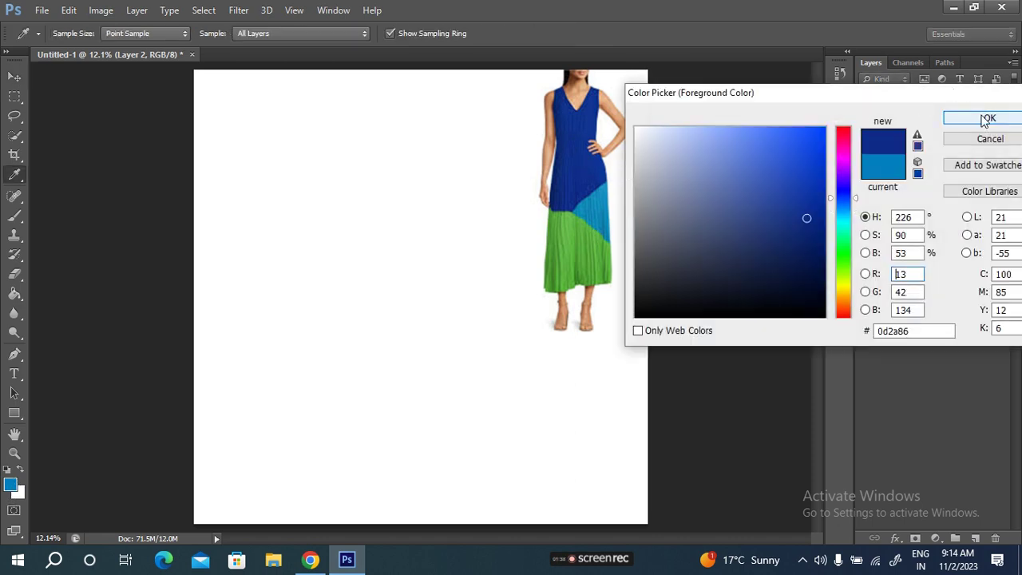
left_click(987, 118)
left_click(14, 294)
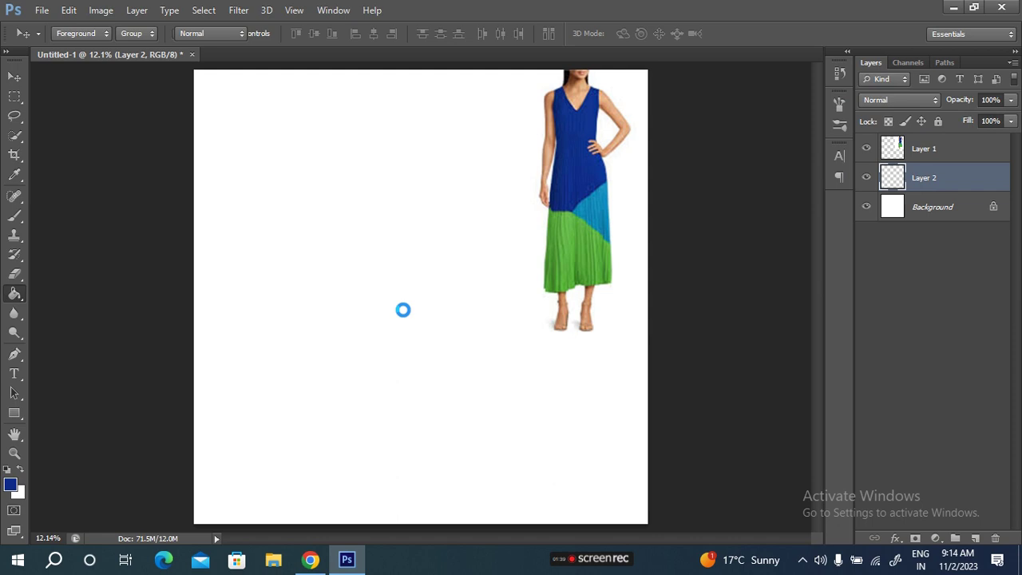
left_click(404, 309)
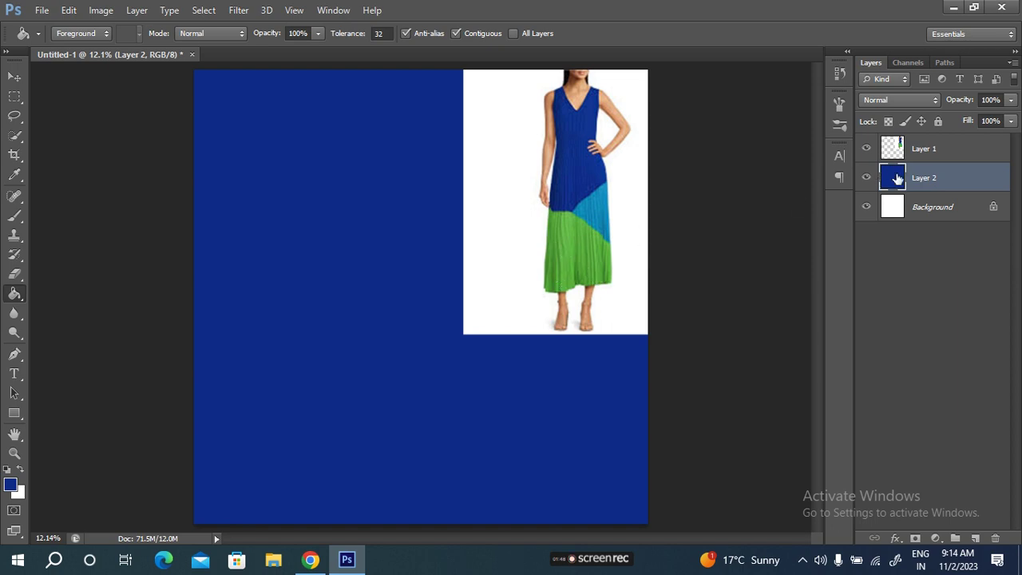
left_click(975, 539)
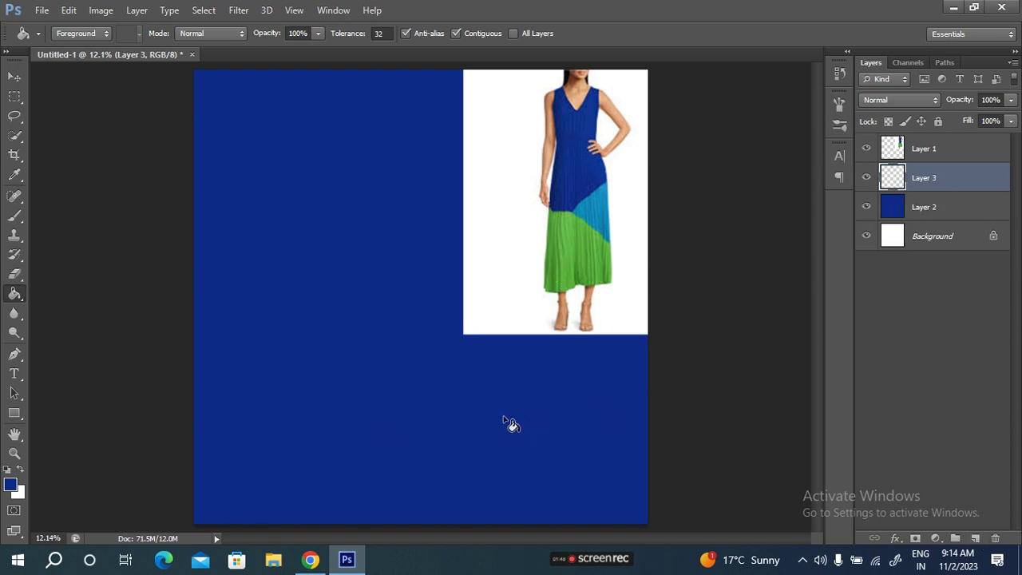
Draw a rectangle across the lower canvas band filled with the skirt green #5bb241
left_click(15, 413)
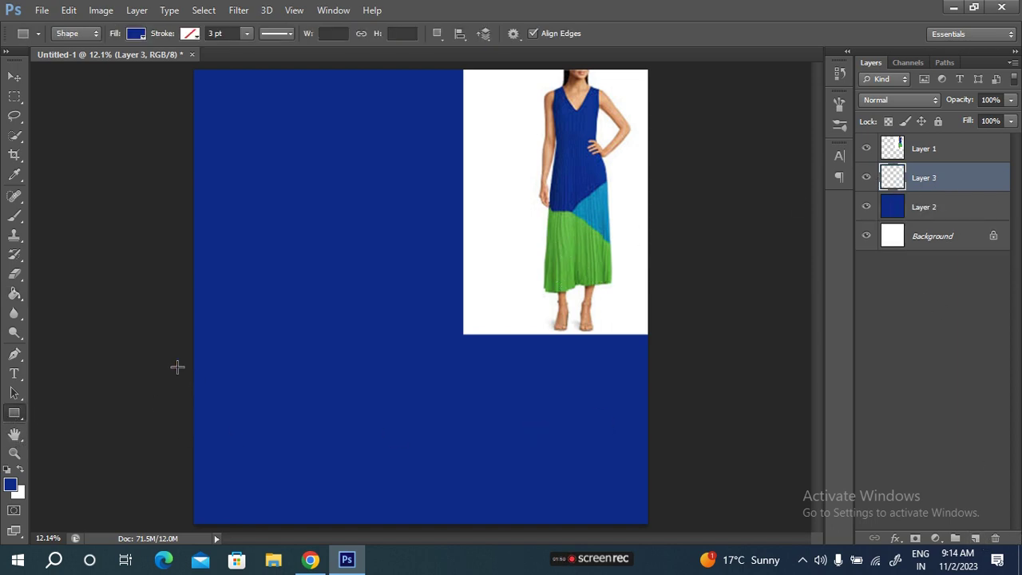
left_click_drag(157, 341, 761, 569)
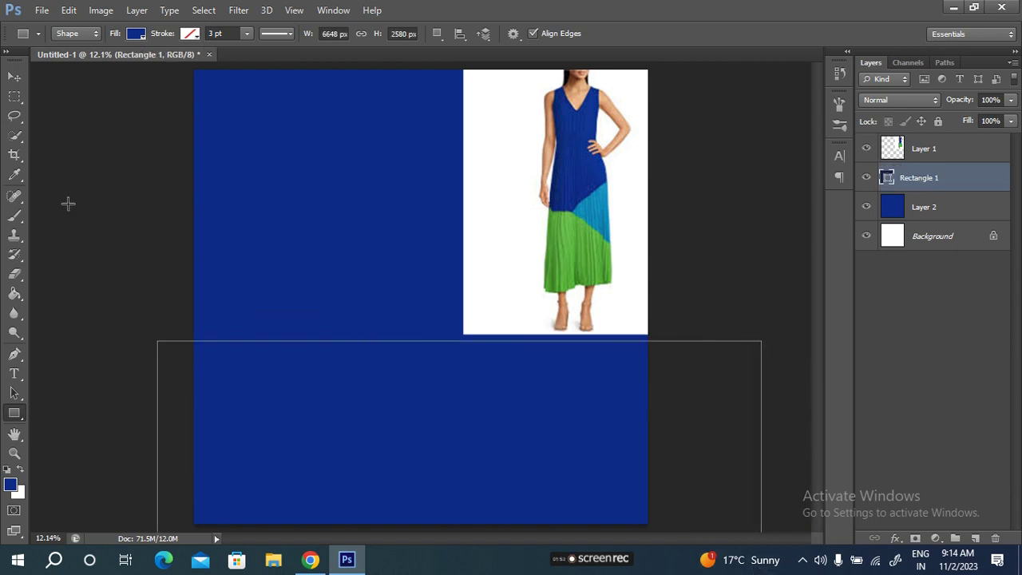
left_click(136, 34)
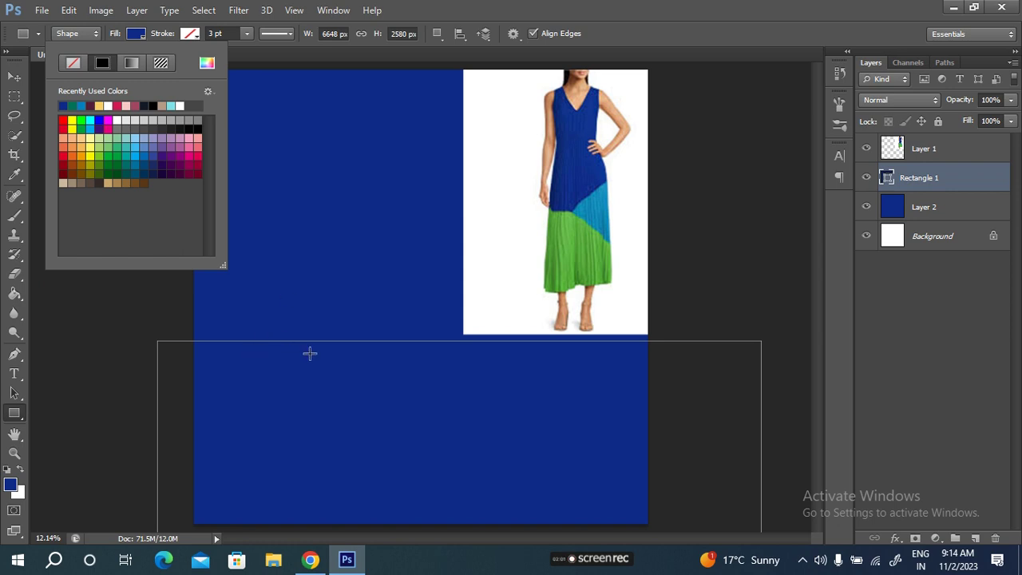
left_click(207, 64)
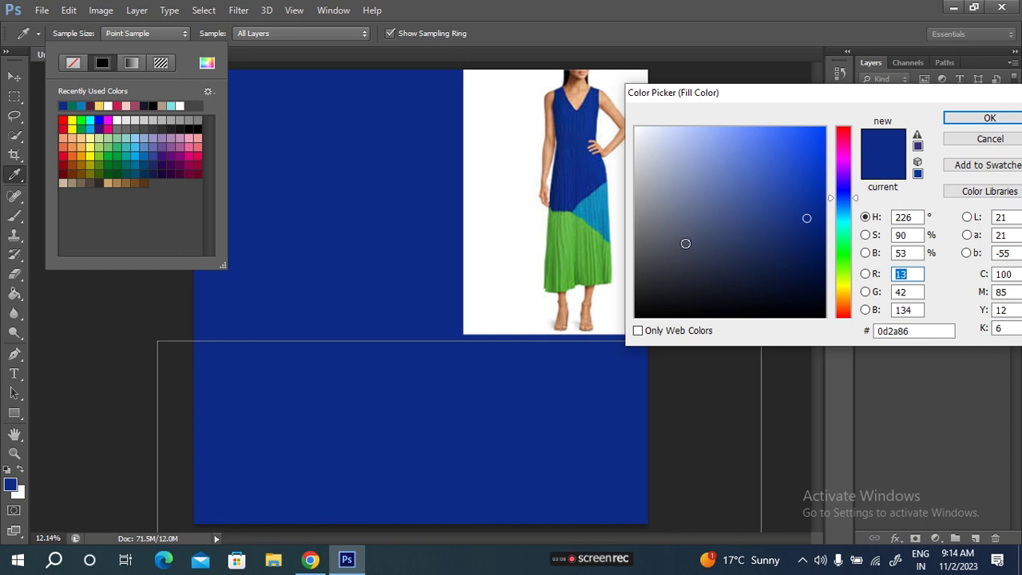
left_click(566, 250)
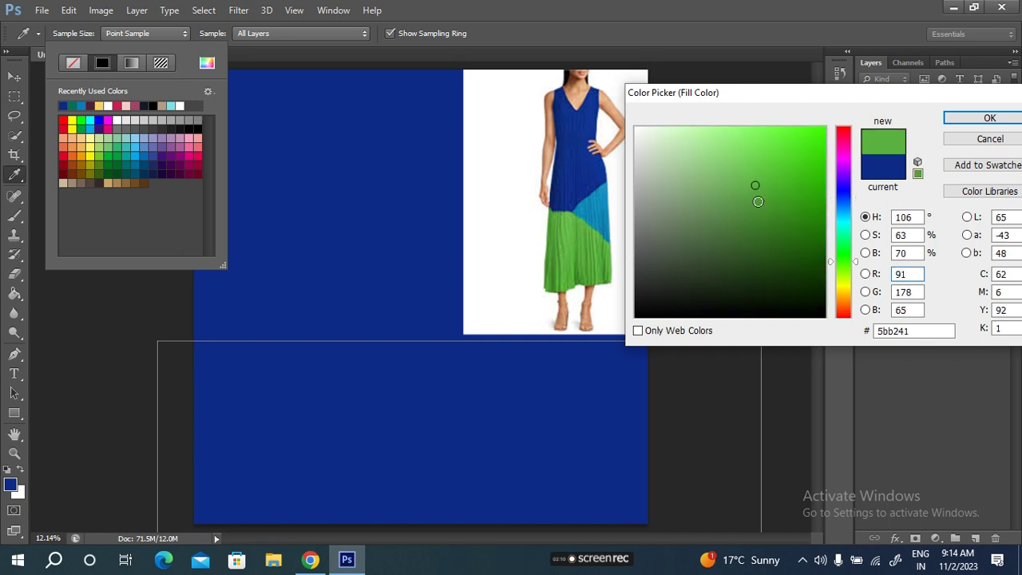
left_click(972, 120)
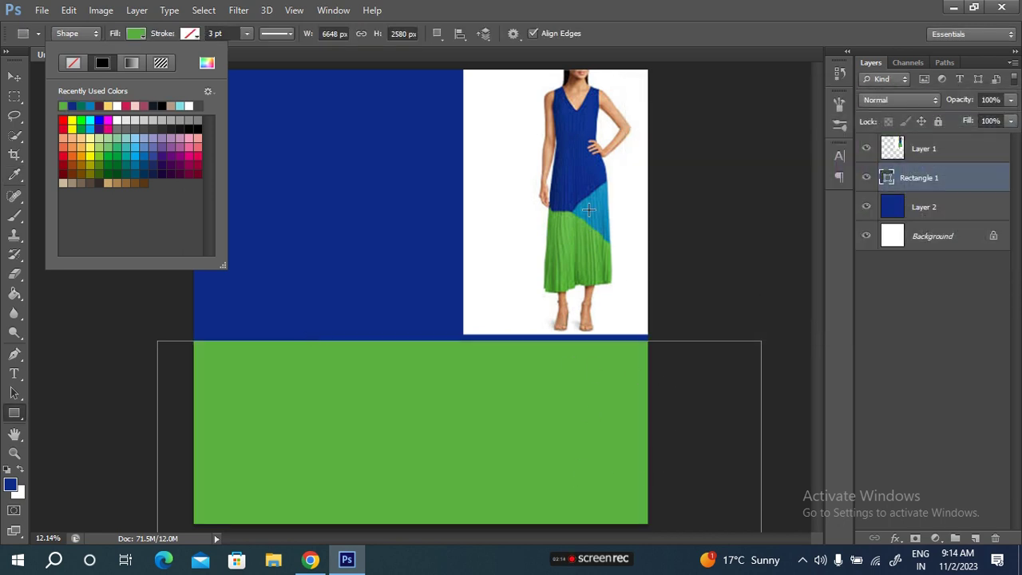
left_click(161, 35)
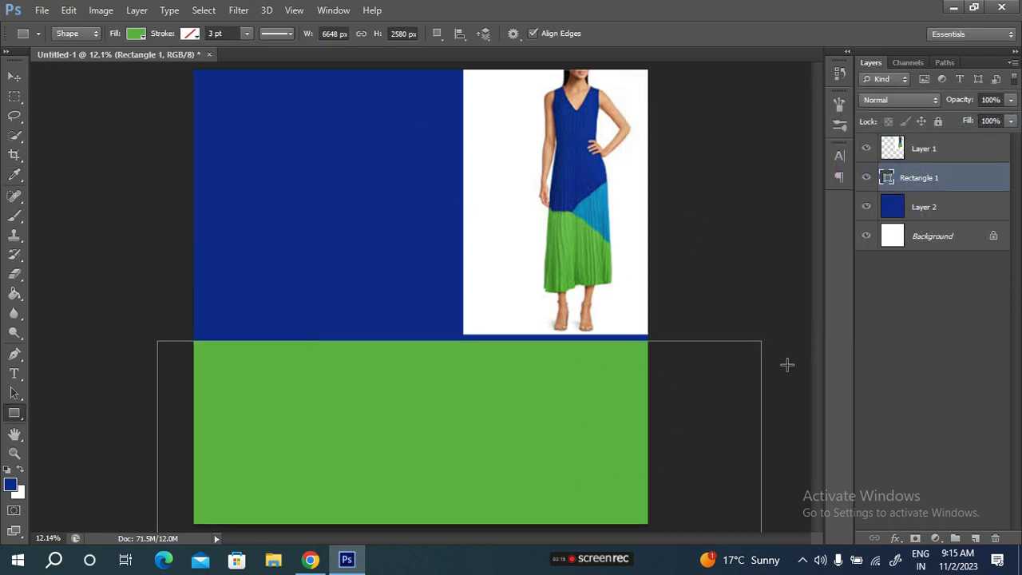
On a new layer, draw a Polygonal Lasso triangle from the blue/green corner to the right edge
left_click(976, 538)
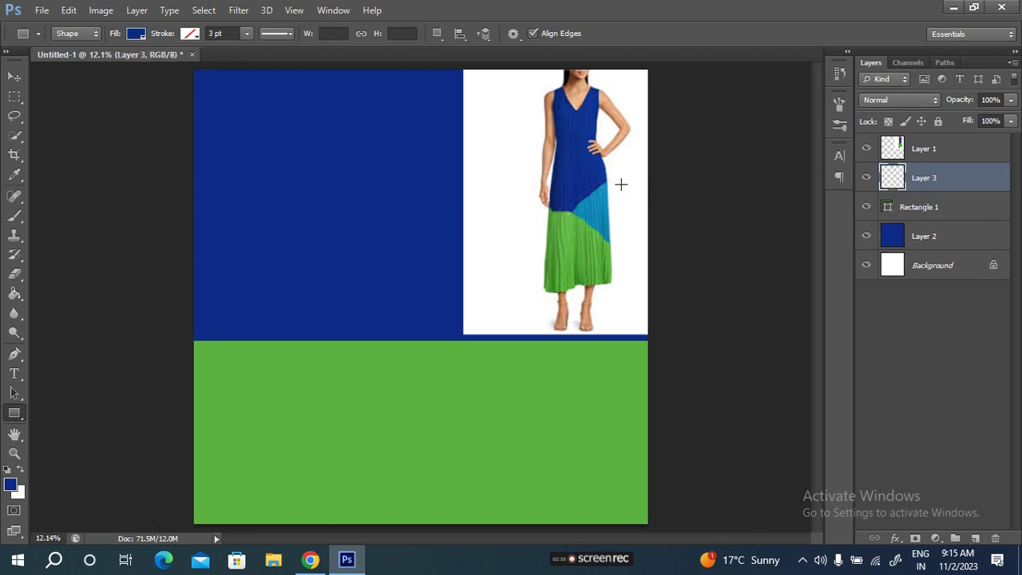
left_click(16, 116)
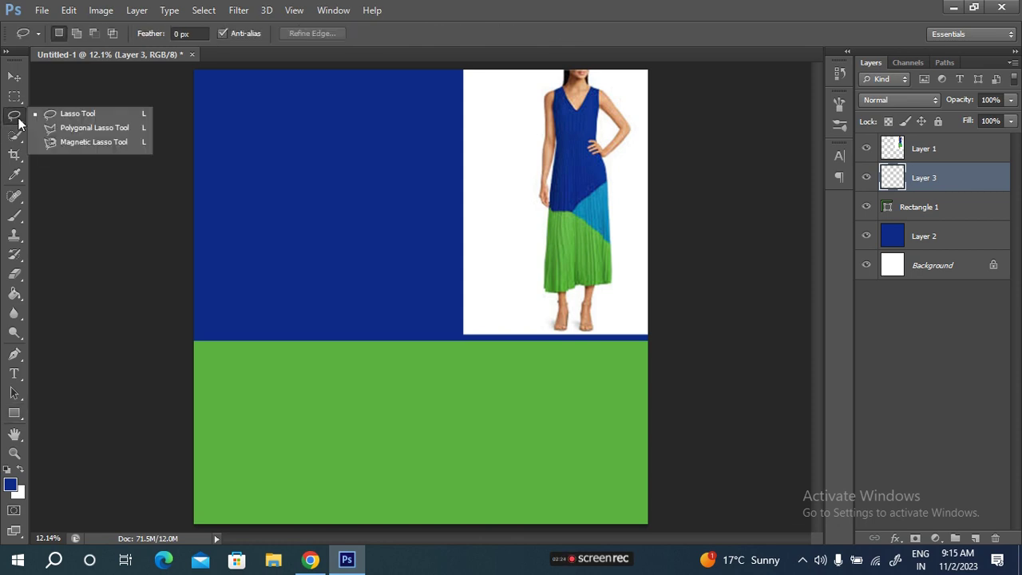
left_click(94, 130)
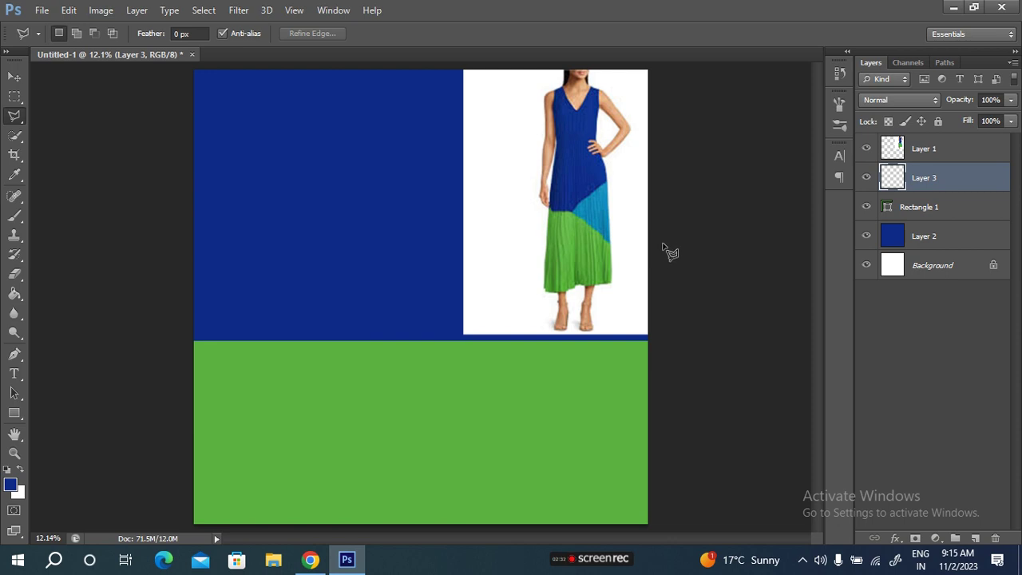
left_click(468, 340)
left_click(653, 210)
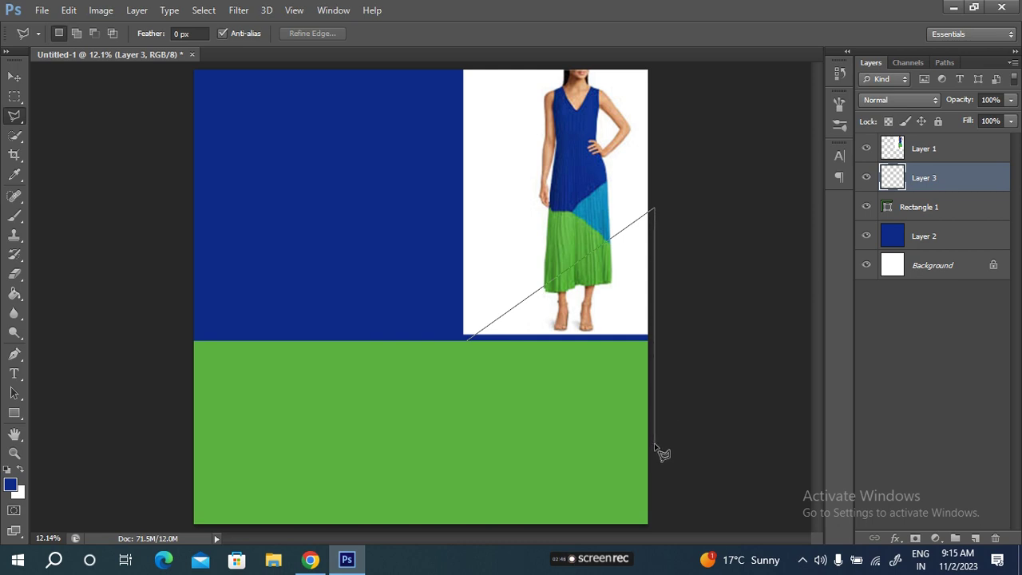
left_click(655, 445)
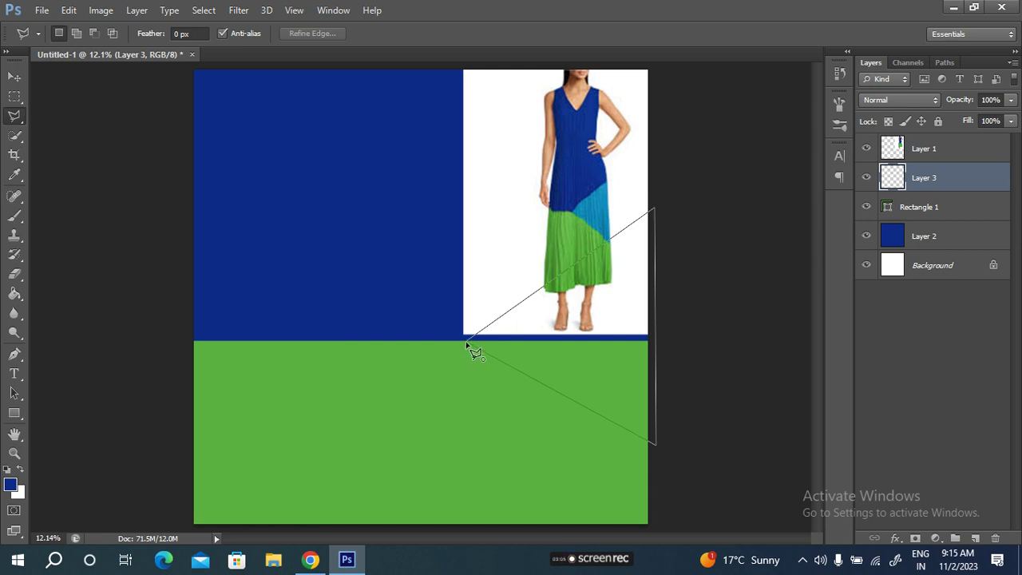
left_click(468, 345)
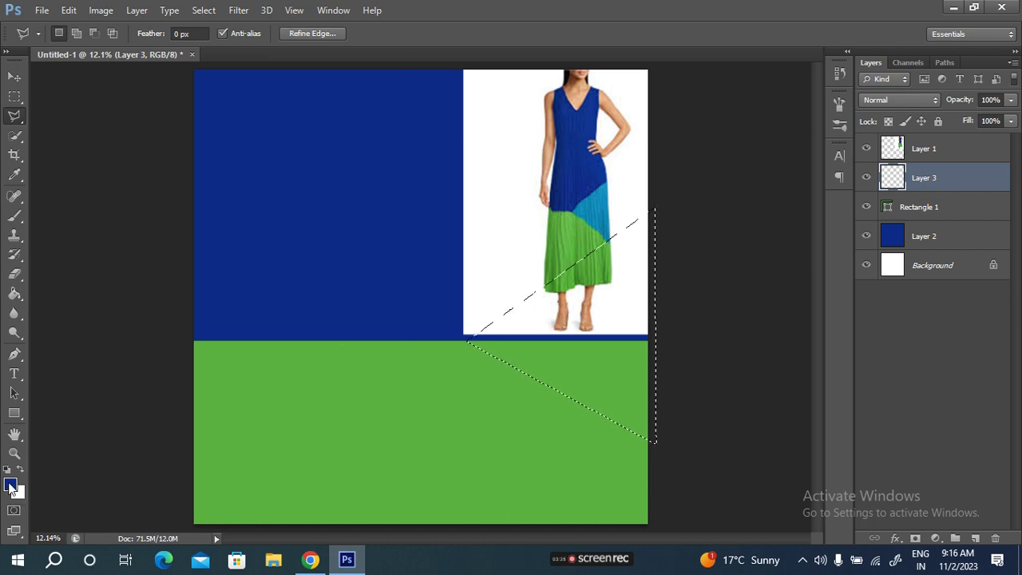
Open the selection's Fill dialog with Use set to Color, moving the dialogs off the image
right_click(556, 357)
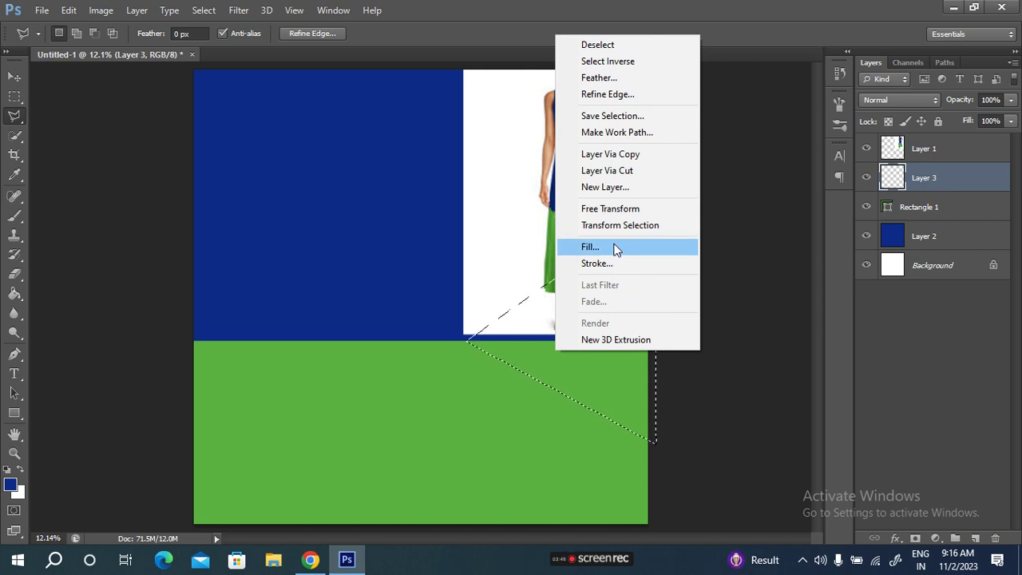
left_click(616, 250)
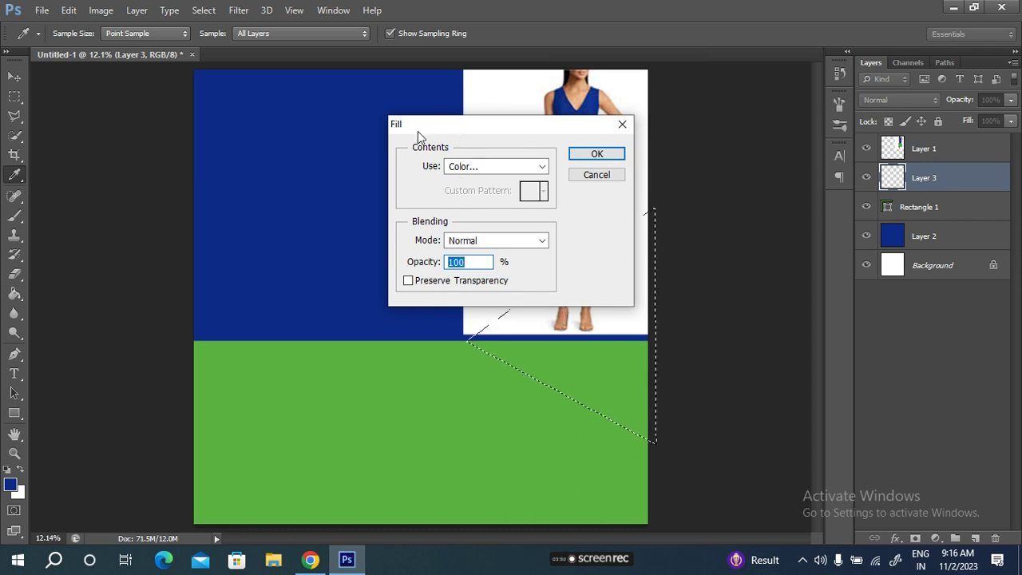
left_click(542, 166)
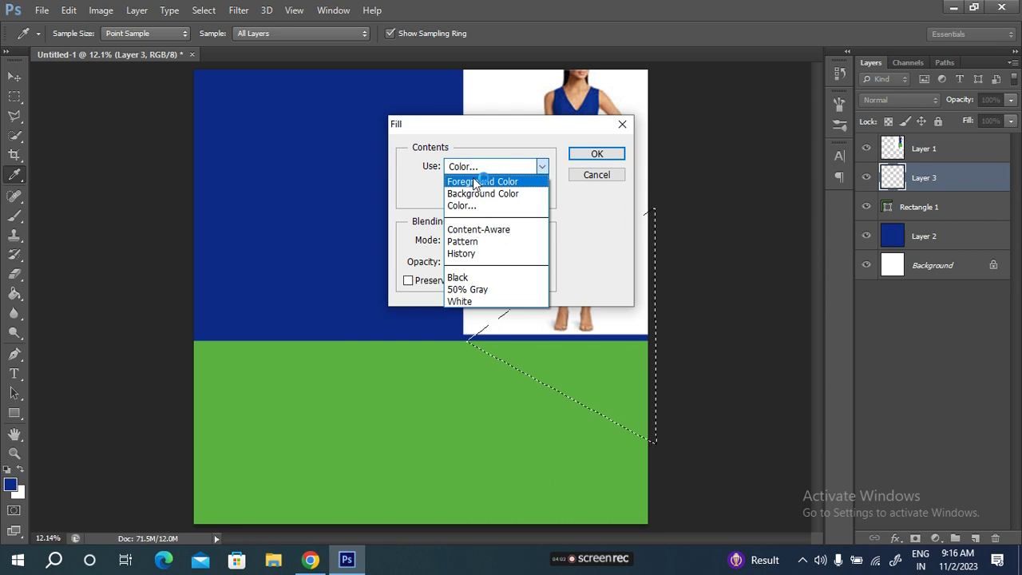
left_click(459, 206)
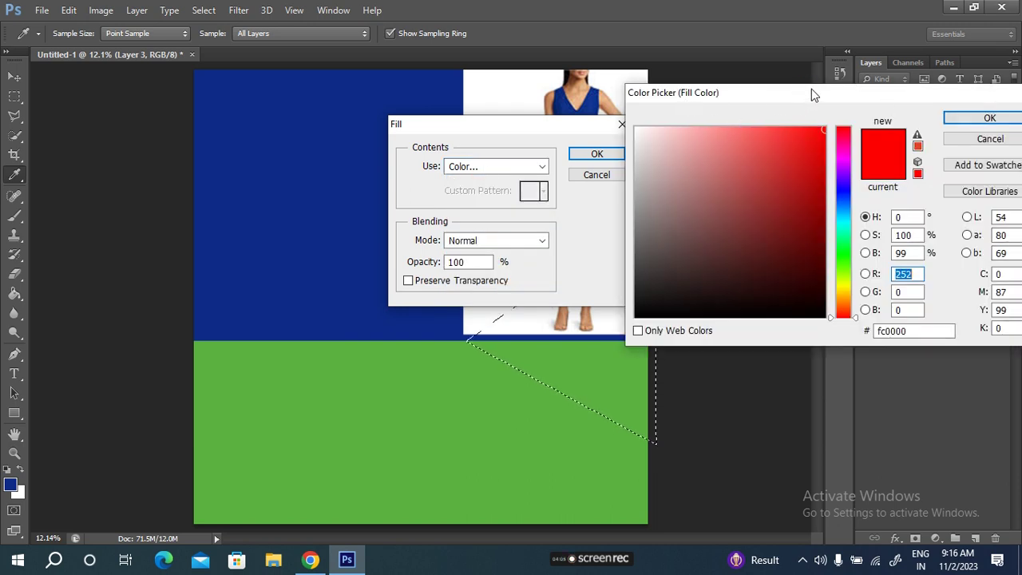
left_click_drag(812, 92, 774, 337)
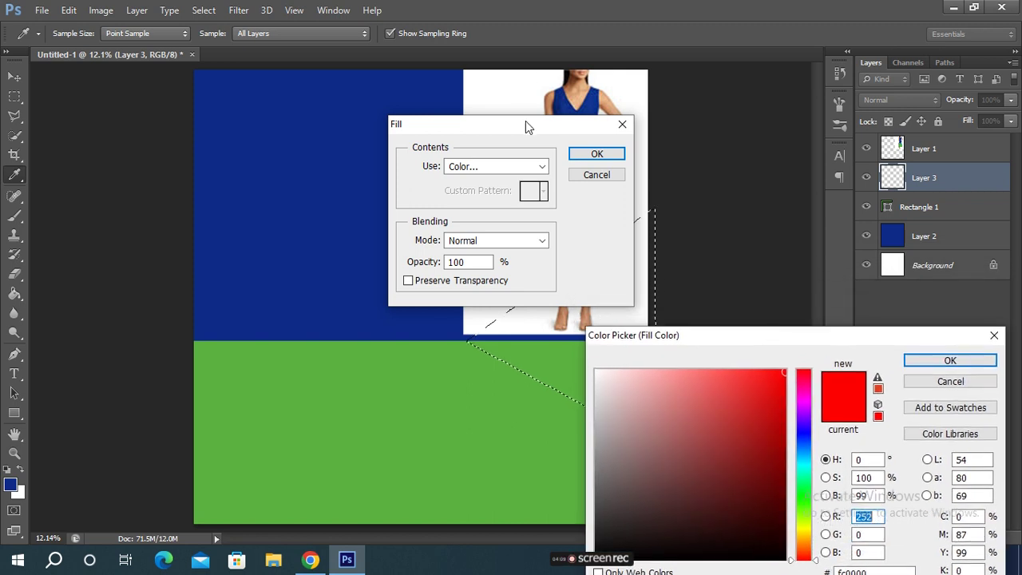
left_click(959, 359)
left_click_drag(549, 120, 362, 100)
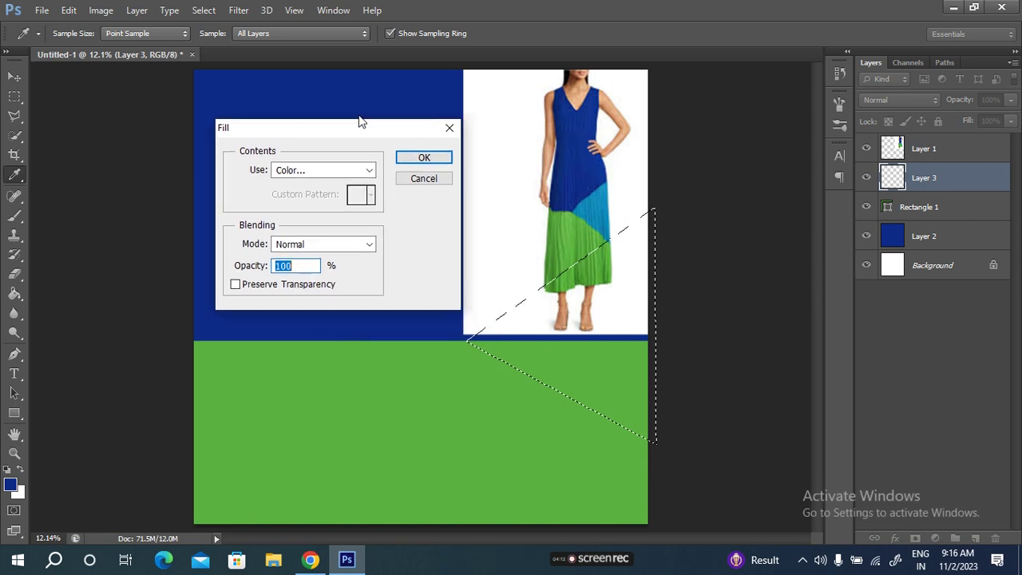
Fill the triangle with light blue #097fad eyedropped from the dress
left_click(341, 147)
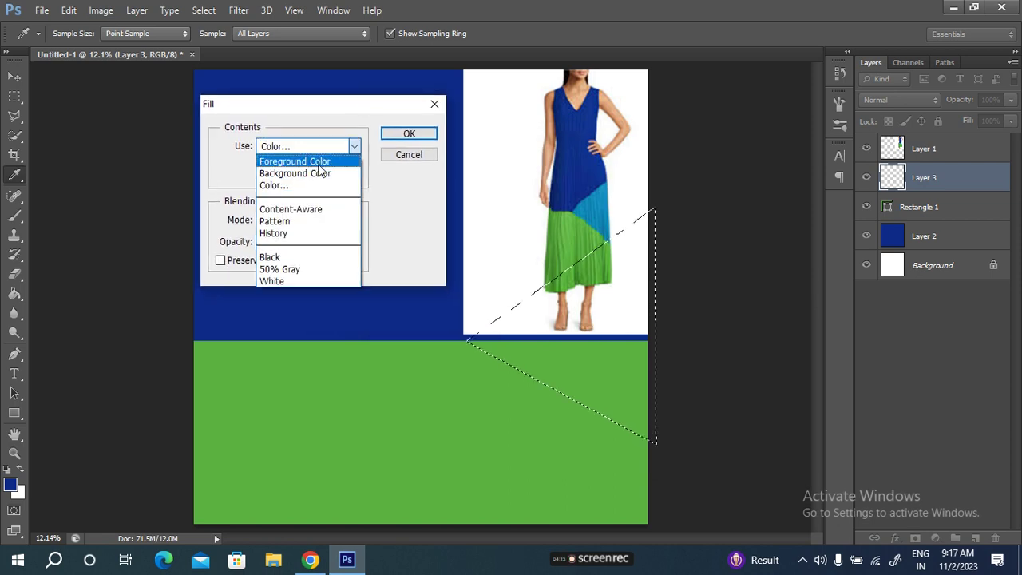
left_click(312, 181)
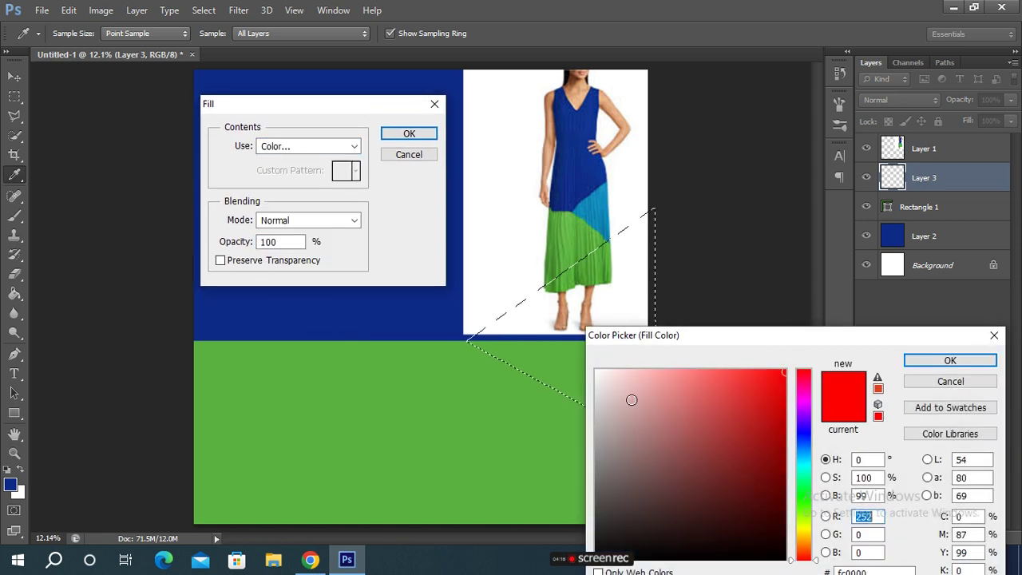
left_click(598, 206)
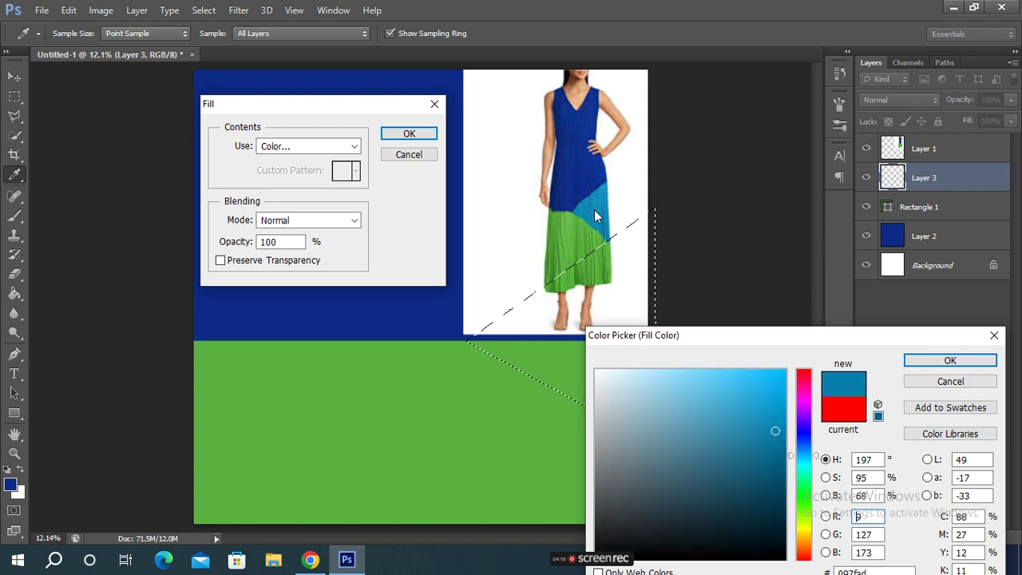
left_click(942, 360)
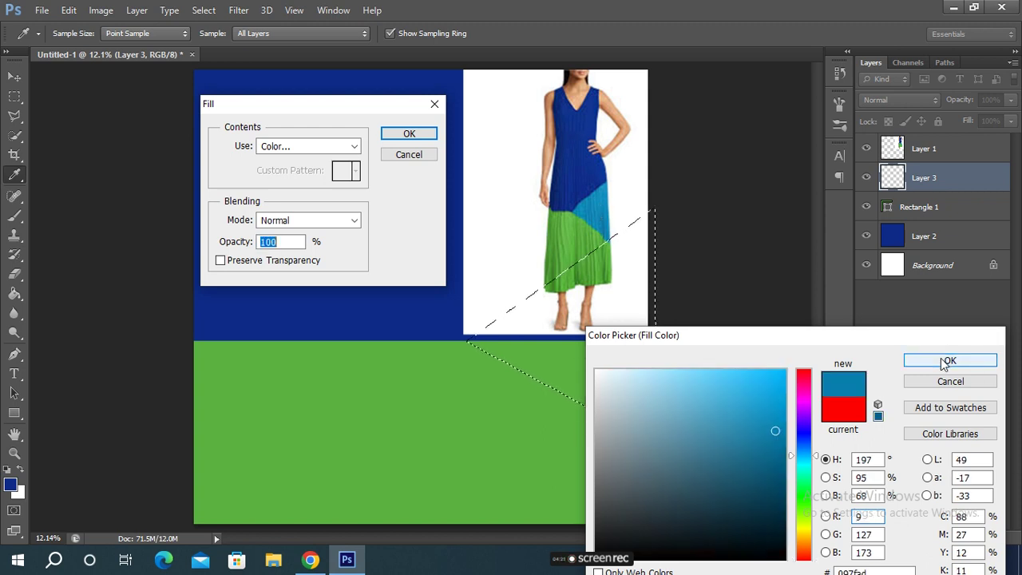
left_click(434, 136)
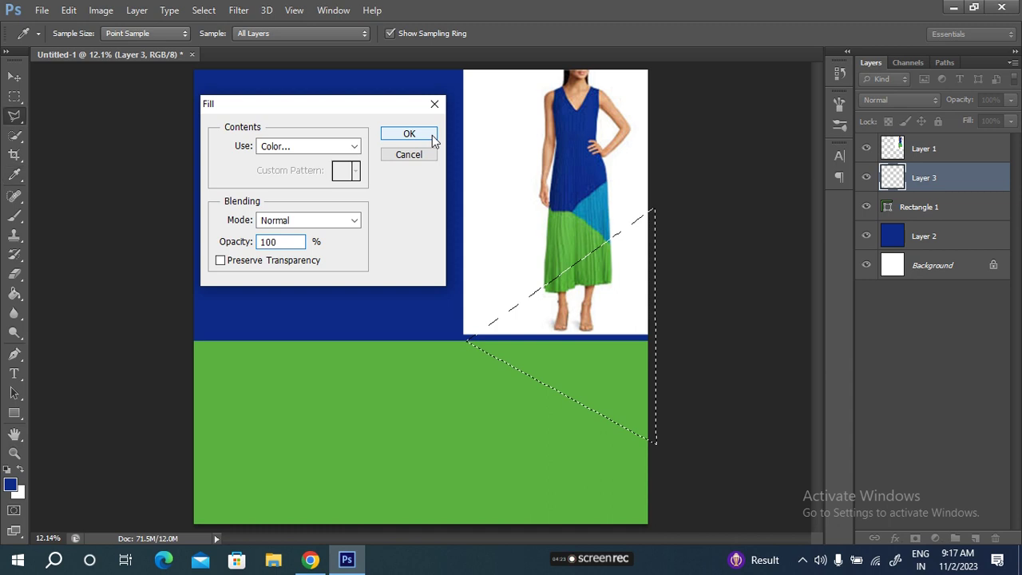
left_click(947, 149)
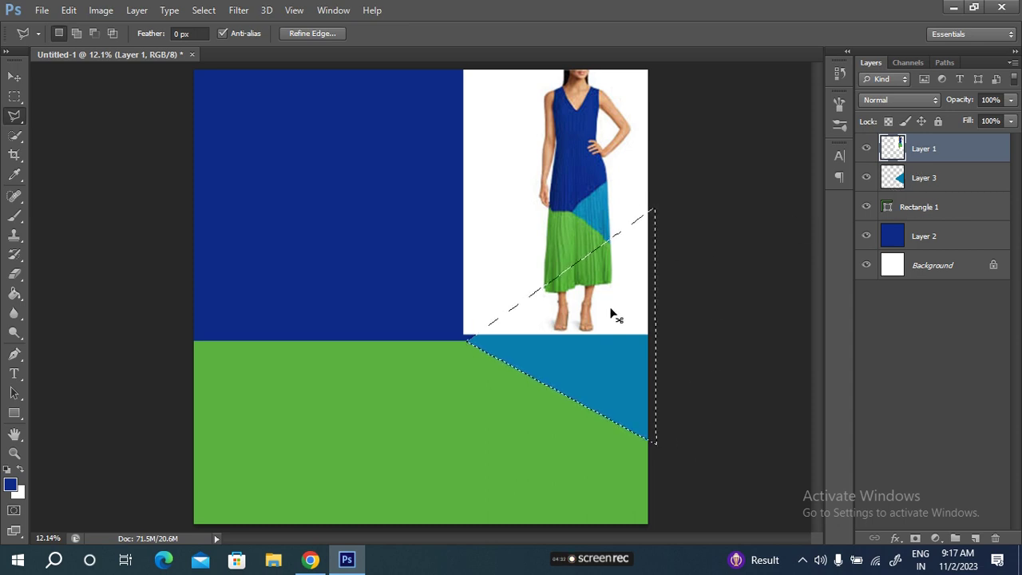
Deselect, then scale the dress photo to about 50% and place it in the upper-left blue area
key("ctrl+d")
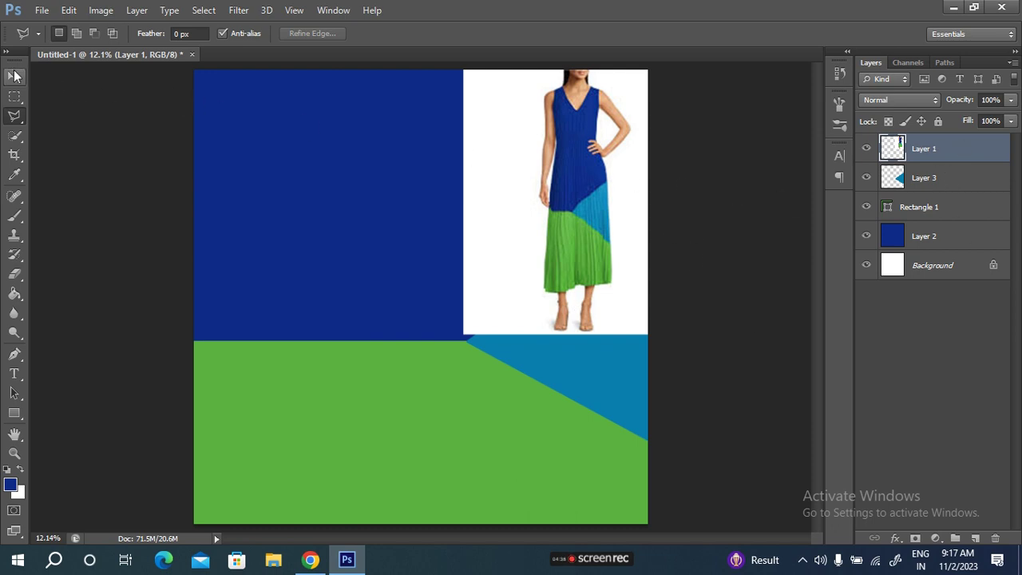
left_click(14, 77)
mouse_move(580, 188)
left_mouse_down()
mouse_move(266, 179)
mouse_move(256, 194)
mouse_move(308, 194)
mouse_move(308, 178)
mouse_move(312, 278)
left_mouse_up()
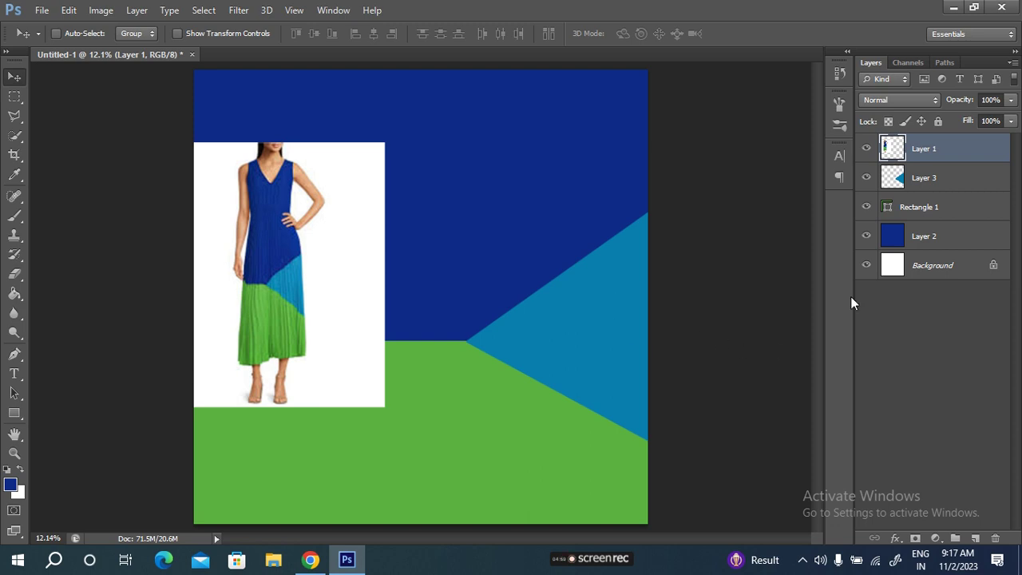
key("ctrl+t")
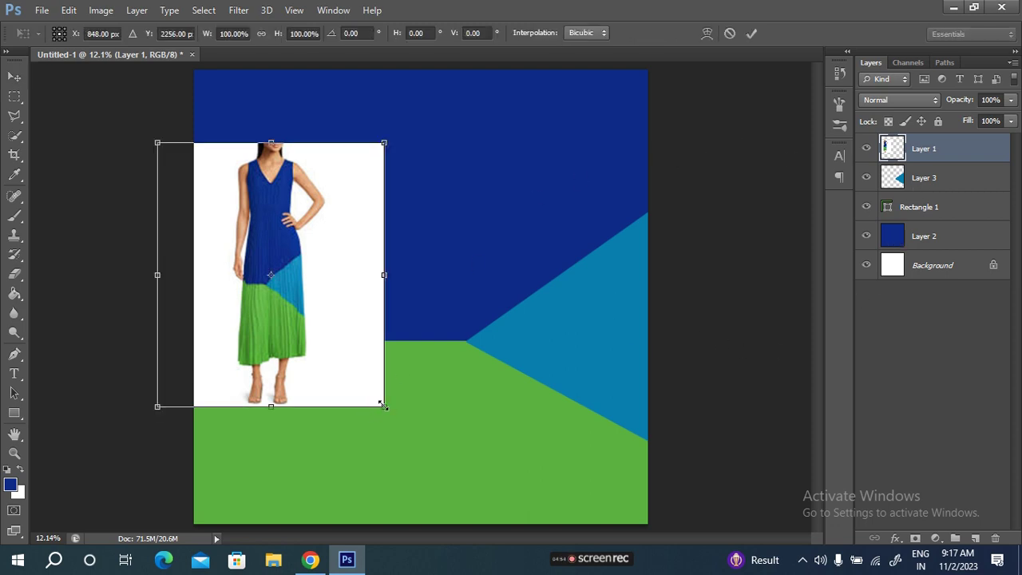
left_click_drag(383, 406, 327, 223)
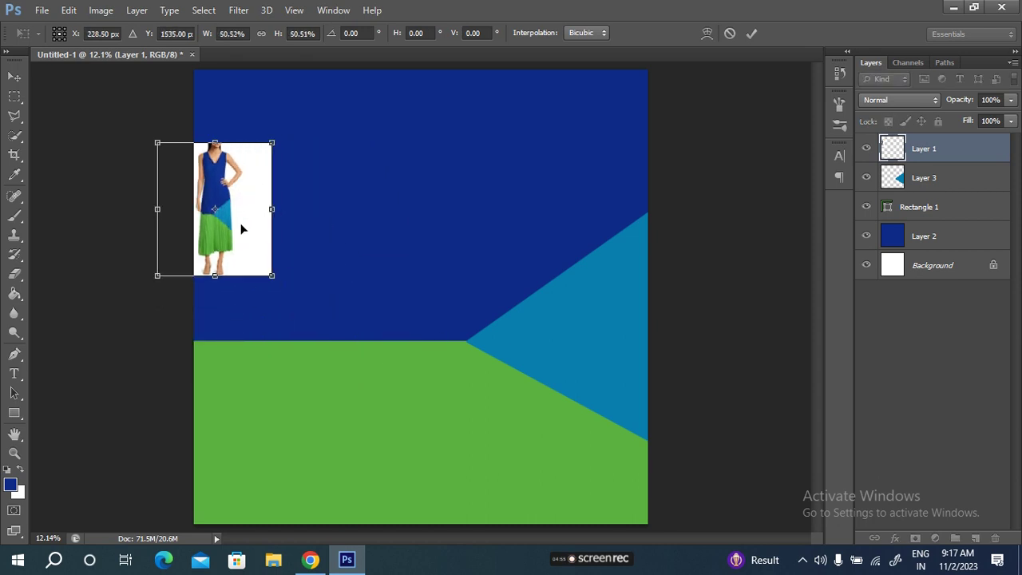
left_click_drag(242, 230, 330, 255)
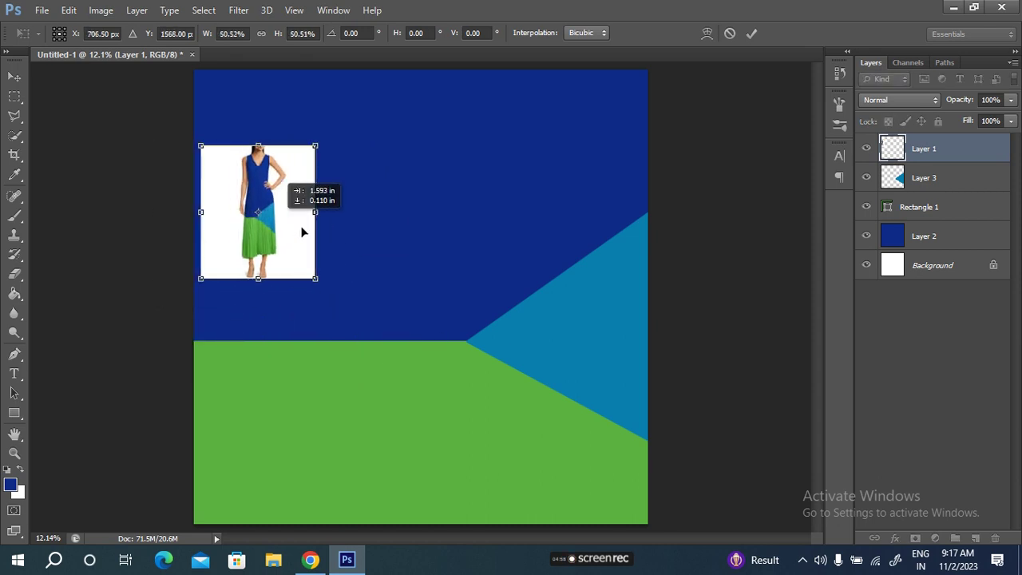
left_click(751, 35)
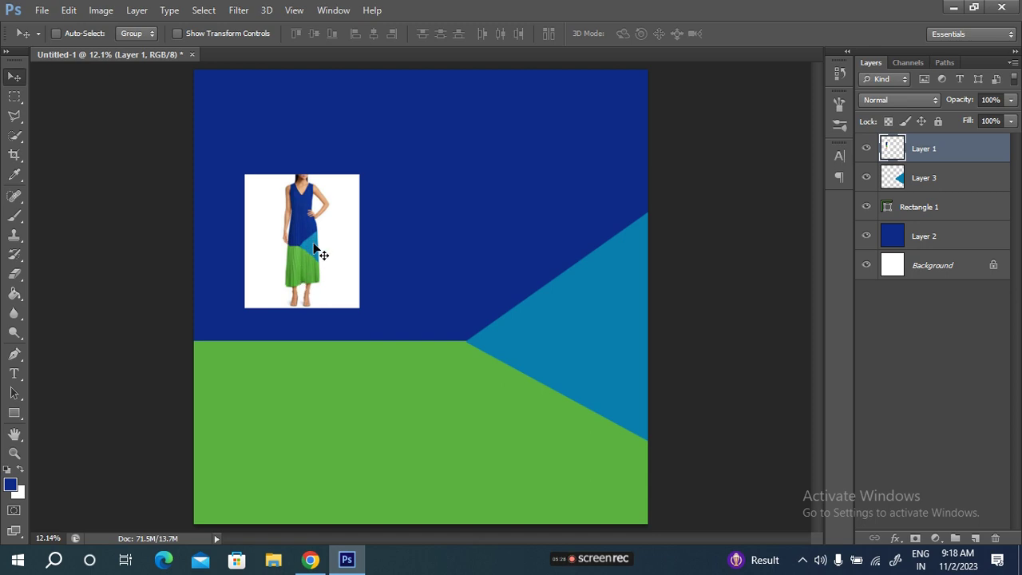
Delete the added poster layers and go back to the color block dress results in Chrome
left_click(866, 150)
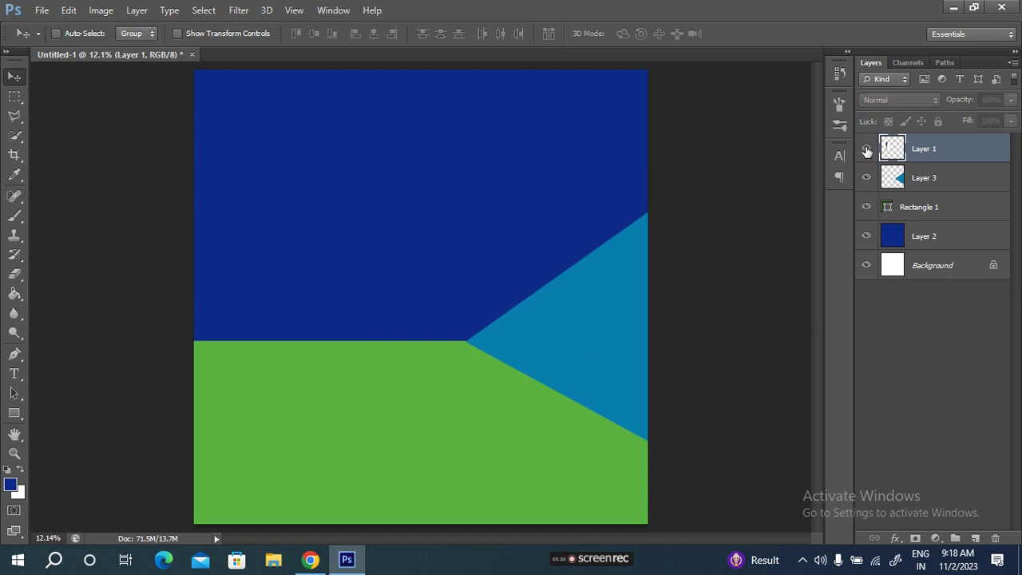
left_click(867, 149)
key("Delete")
key("Delete")
key("Delete")
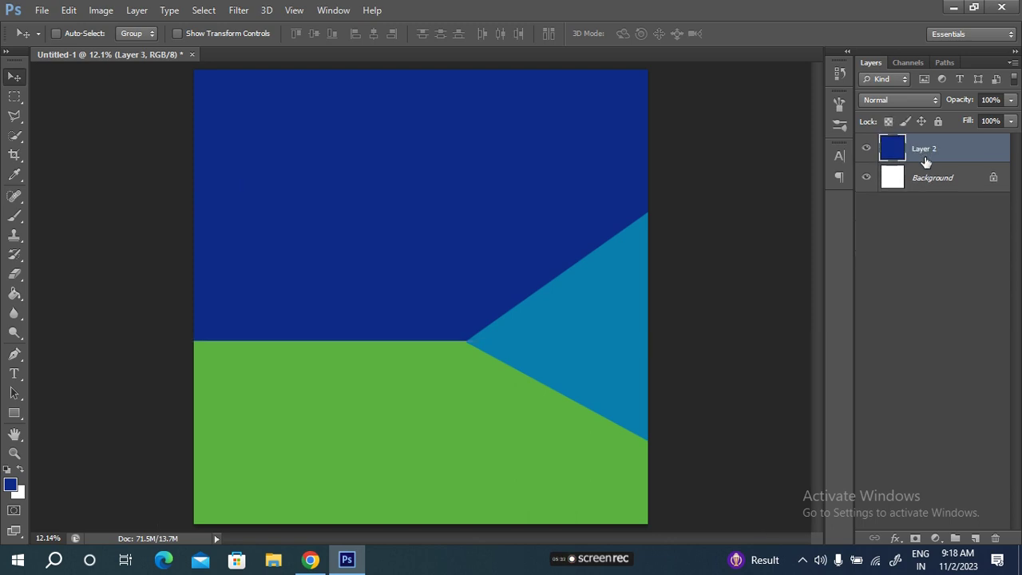
key("Delete")
key("alt+Tab")
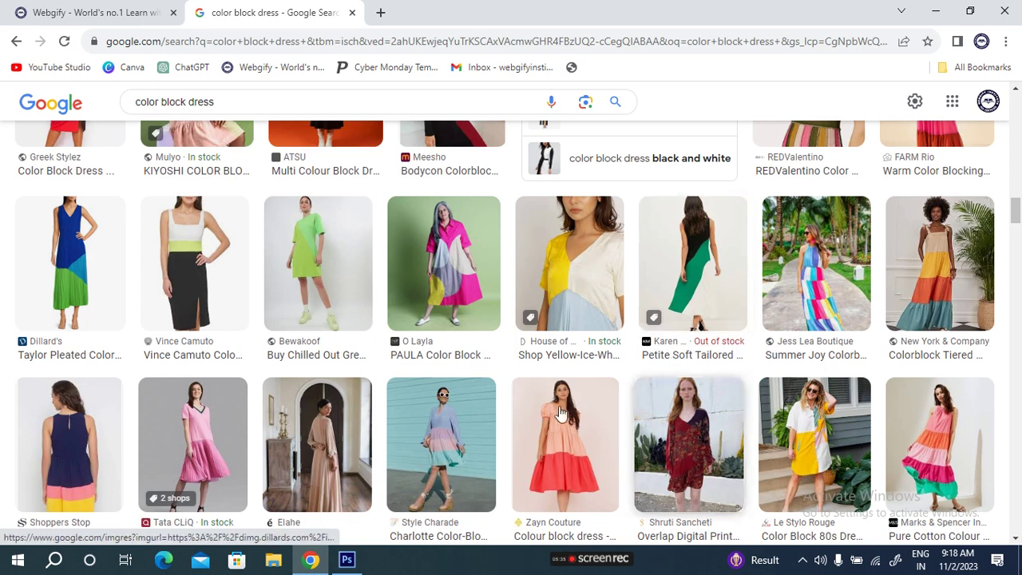
Copy the navy and coral dress image from the results and switch back to Photoshop
scroll(562, 413, "up", 5)
scroll(555, 419, "up", 4)
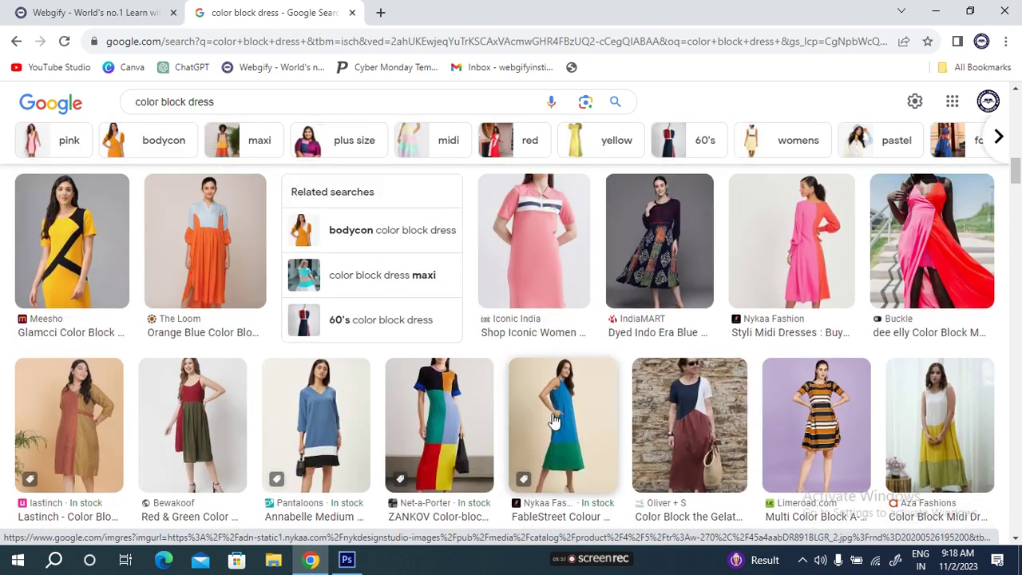
scroll(554, 421, "up", 4)
scroll(554, 421, "up", 1)
scroll(555, 418, "up", 2)
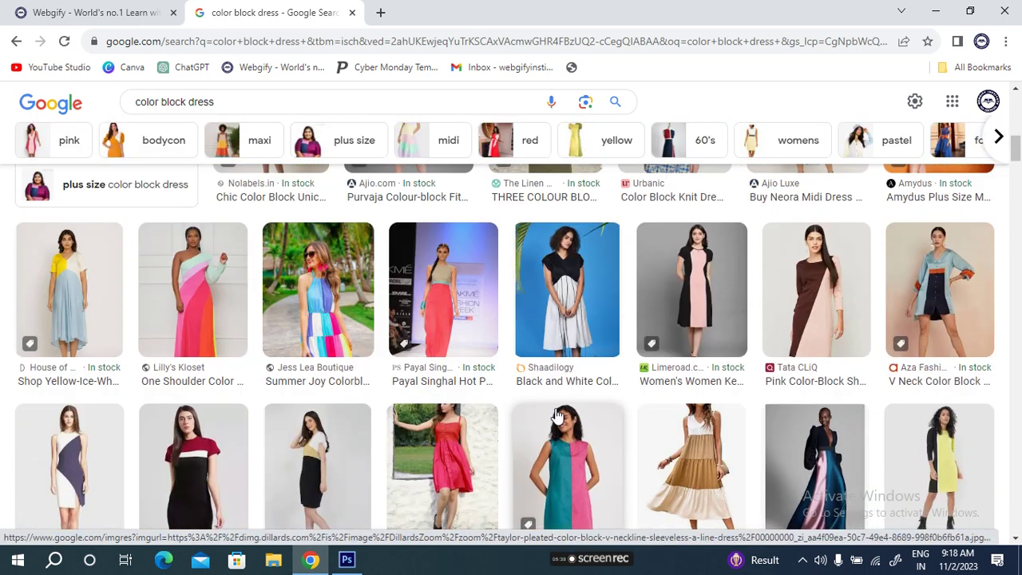
scroll(556, 415, "down", 3)
scroll(558, 413, "down", 4)
scroll(558, 413, "down", 3)
scroll(512, 400, "down", 3)
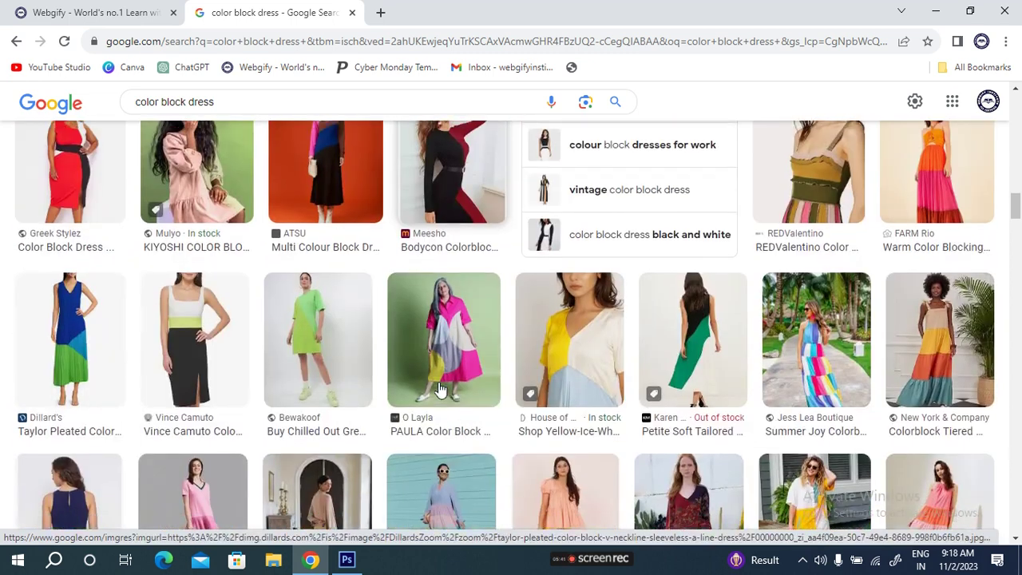
scroll(463, 384, "down", 1)
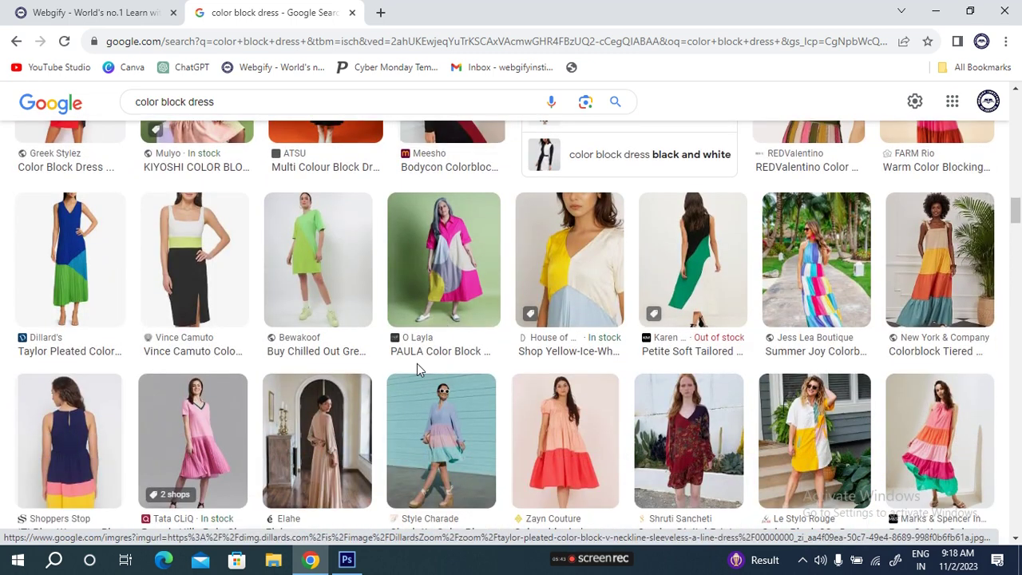
scroll(435, 376, "down", 2)
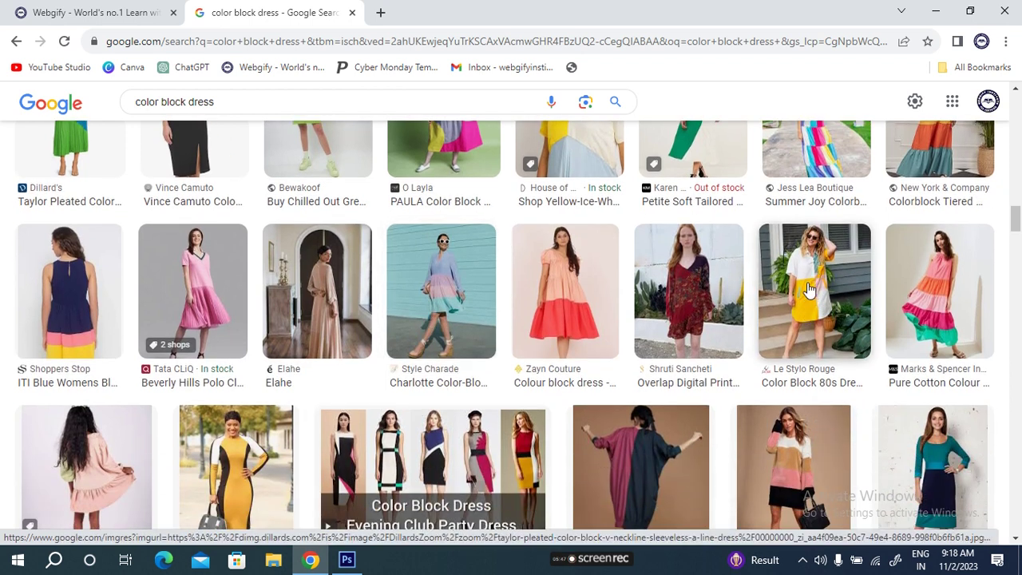
scroll(804, 300, "down", 2)
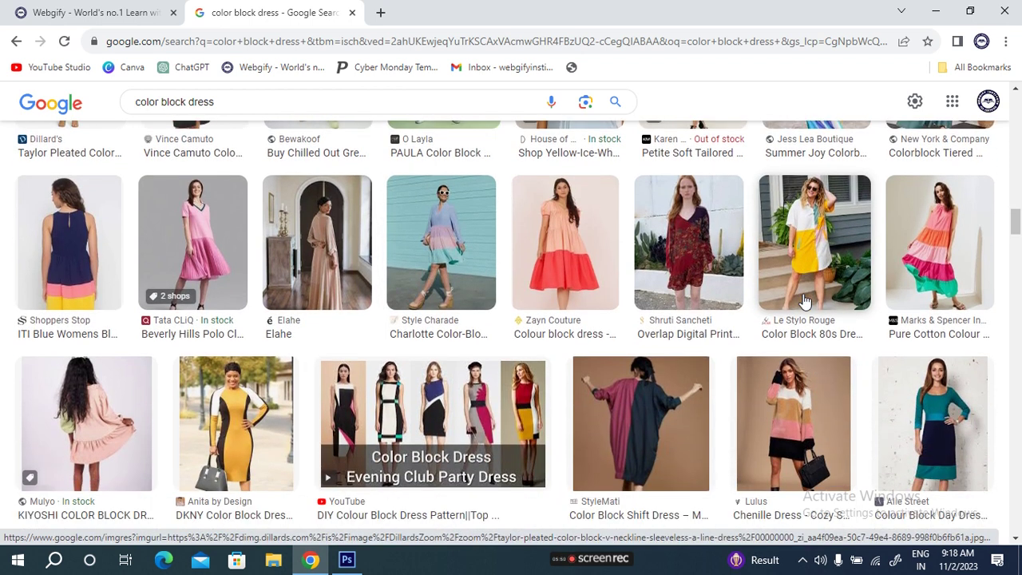
scroll(803, 302, "down", 2)
scroll(801, 303, "down", 1)
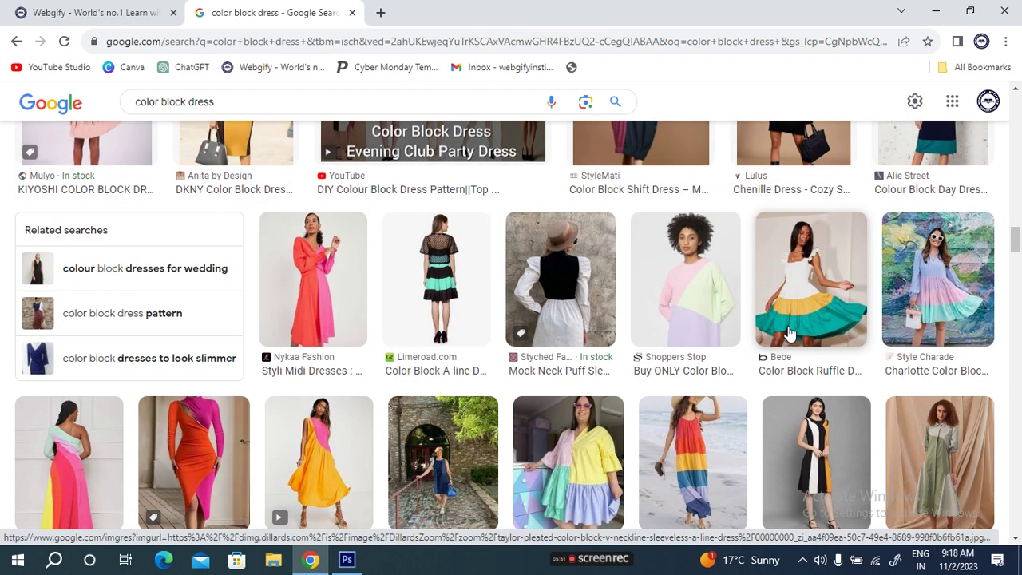
scroll(454, 400, "down", 1)
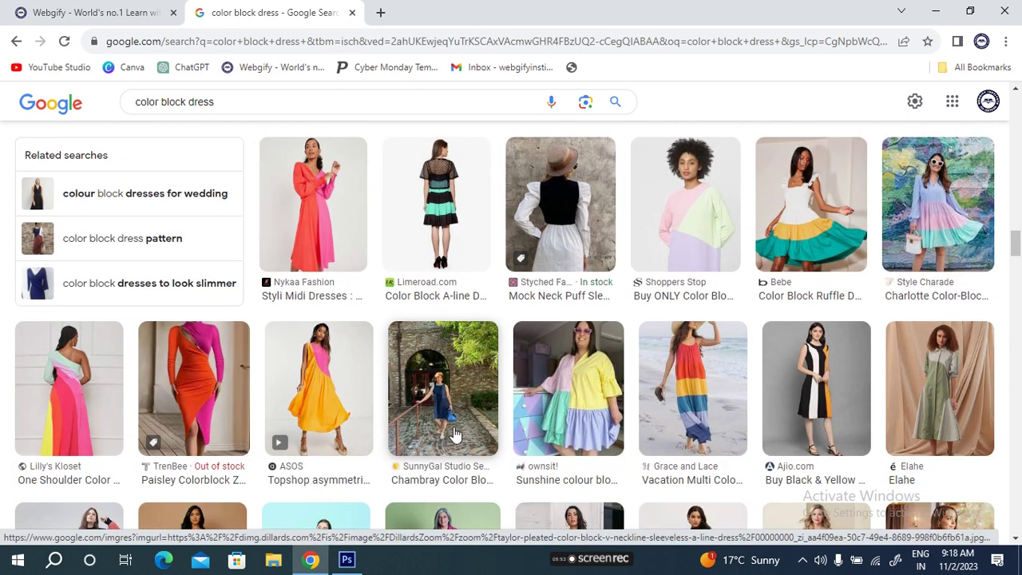
scroll(484, 403, "down", 2)
scroll(484, 403, "down", 1)
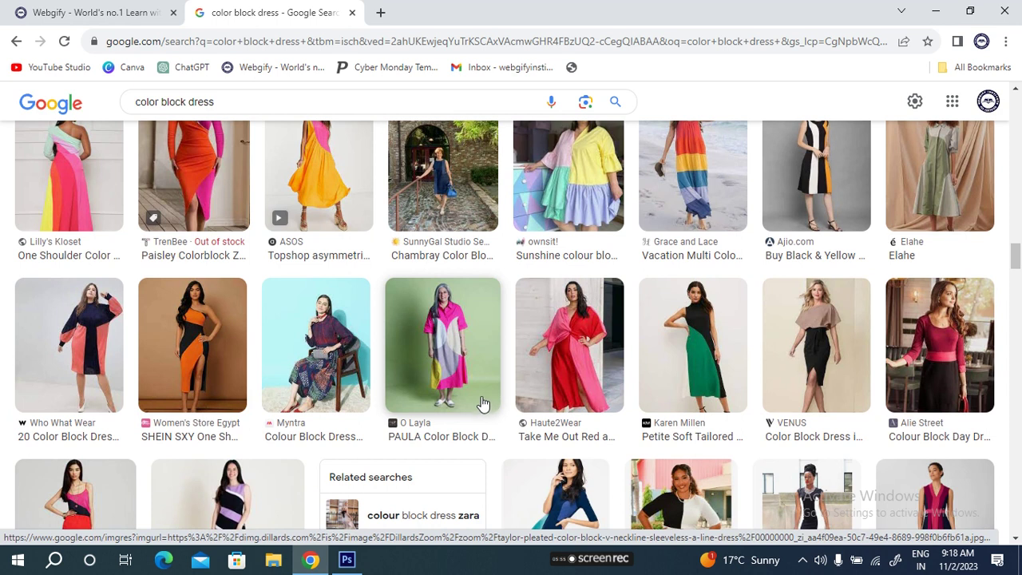
scroll(455, 401, "down", 2)
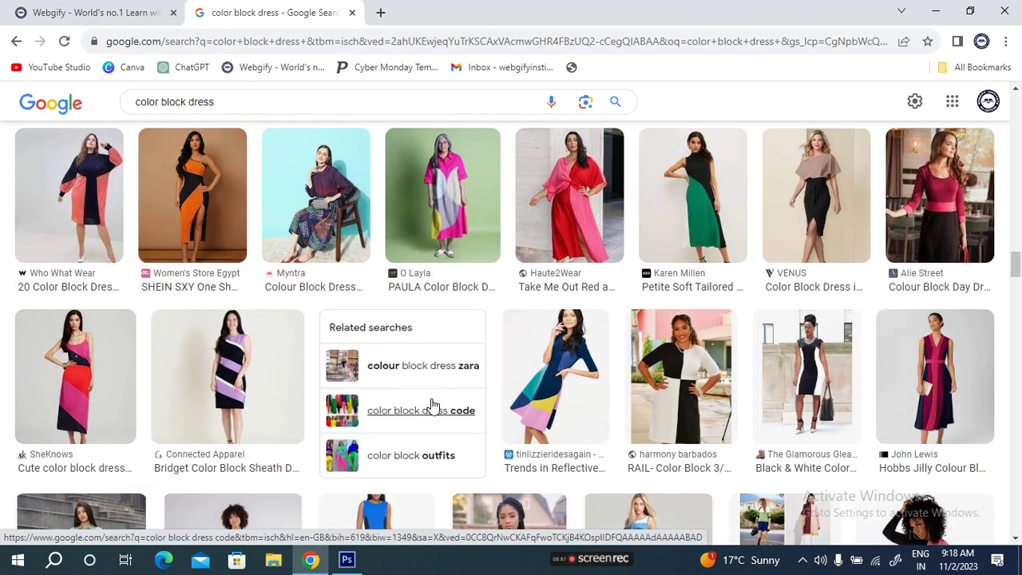
right_click(83, 209)
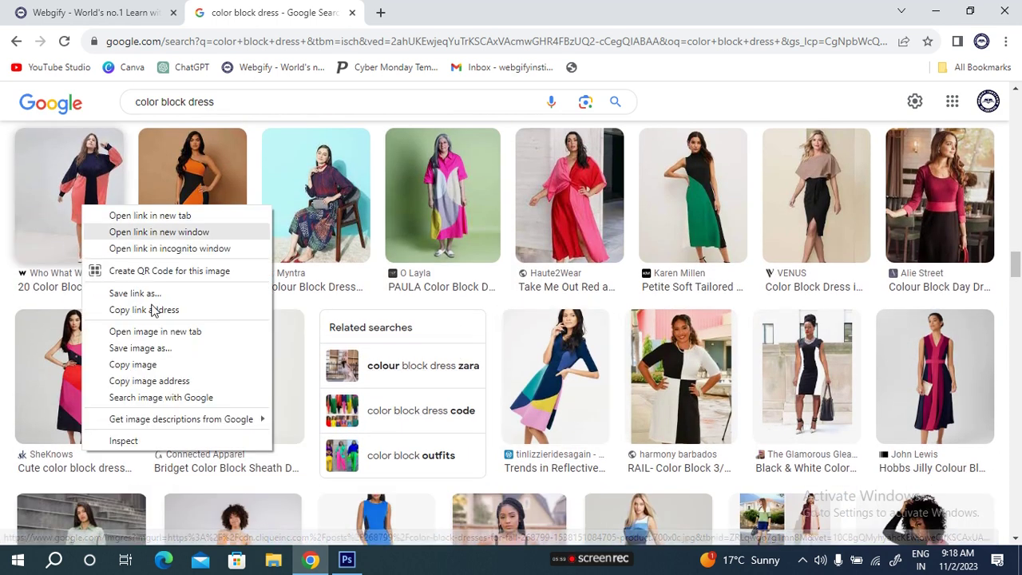
left_click(150, 381)
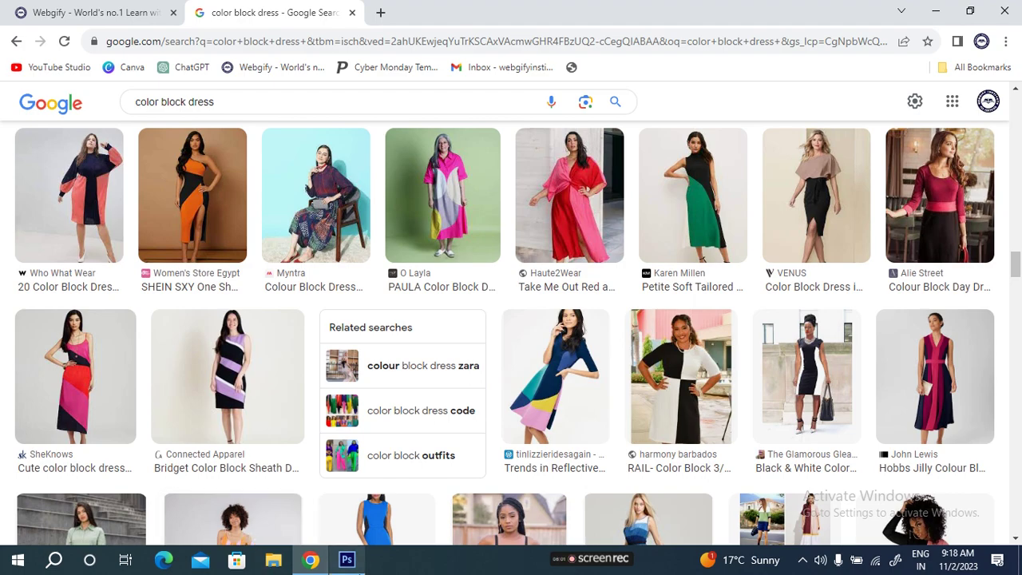
left_click(346, 559)
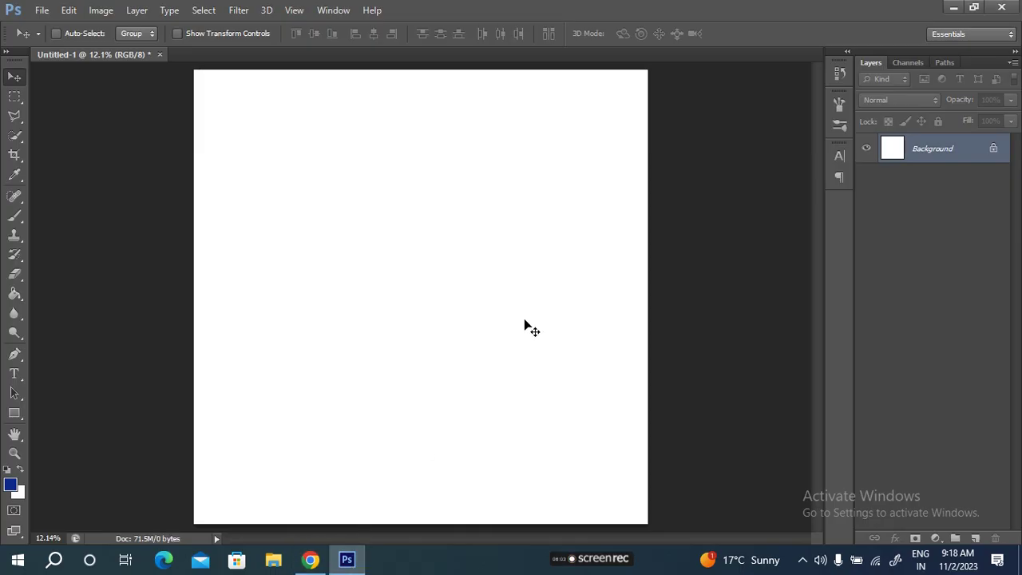
Paste the dress photo, scale it up, and place it in the canvas's top-left corner
key("ctrl+v")
key("ctrl+t")
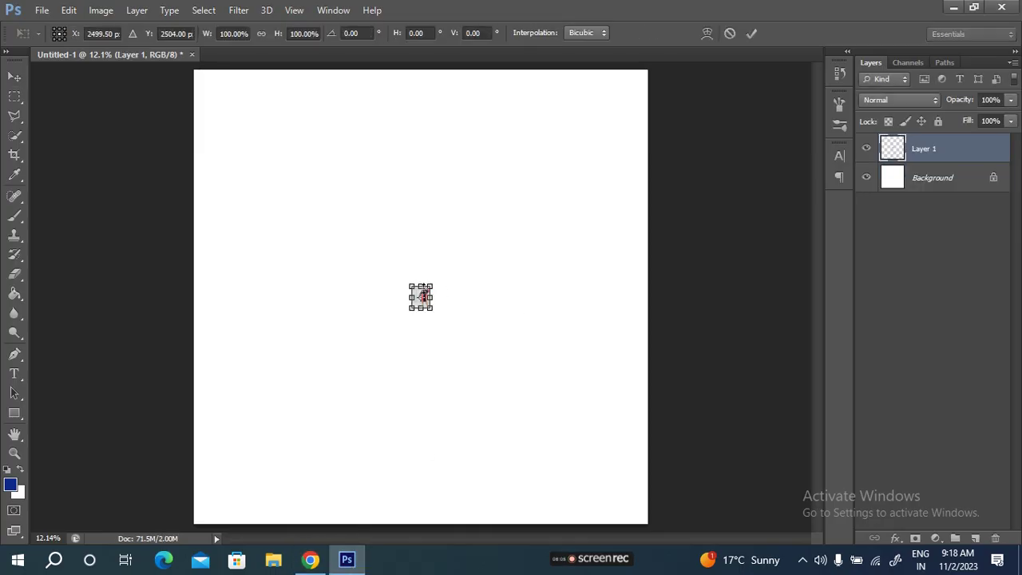
left_click_drag(206, 35, 545, 34)
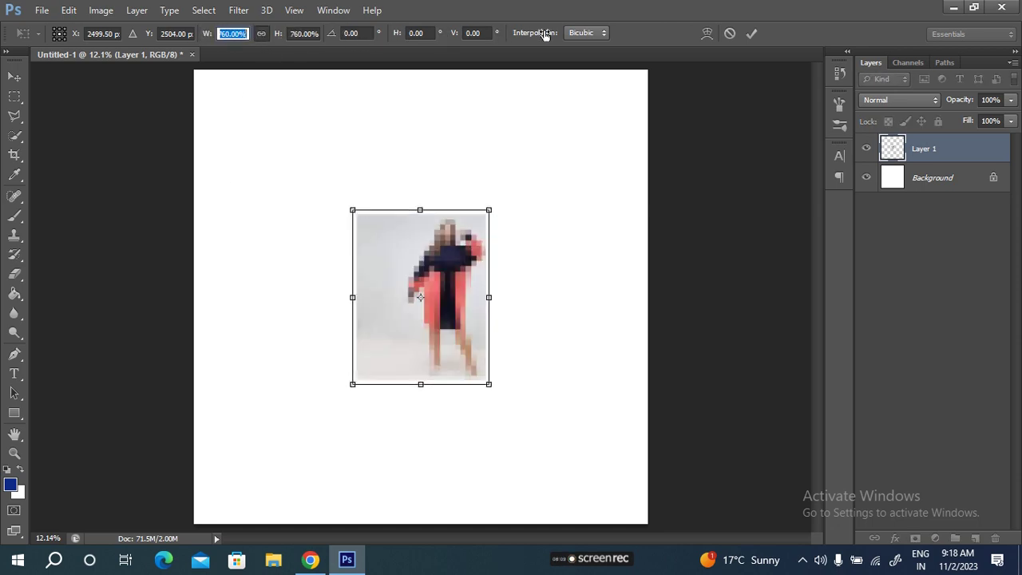
left_click(752, 33)
left_click_drag(402, 340, 228, 215)
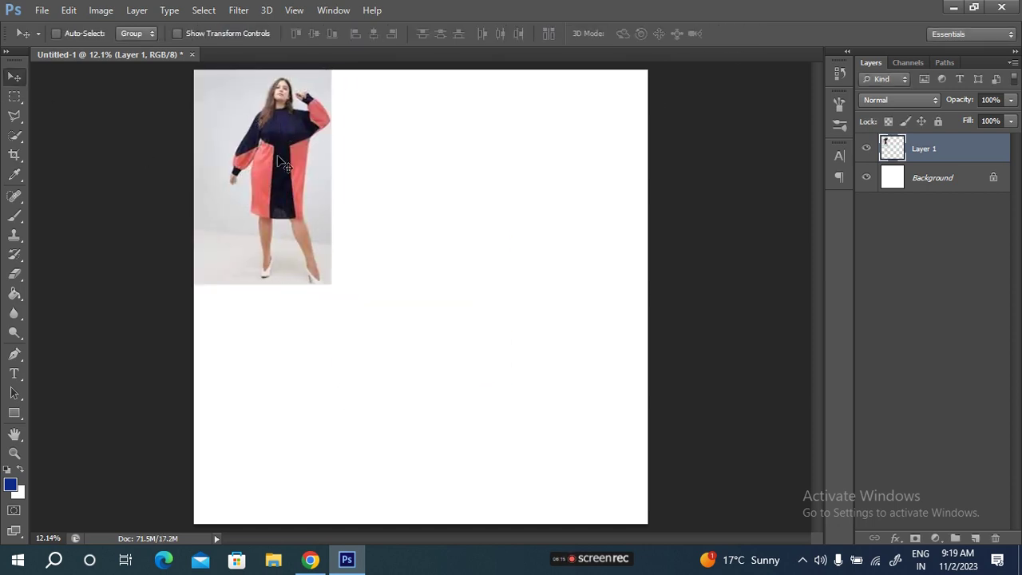
Add a new layer above Background and fill it with dark navy sampled from the dress
left_click(962, 187)
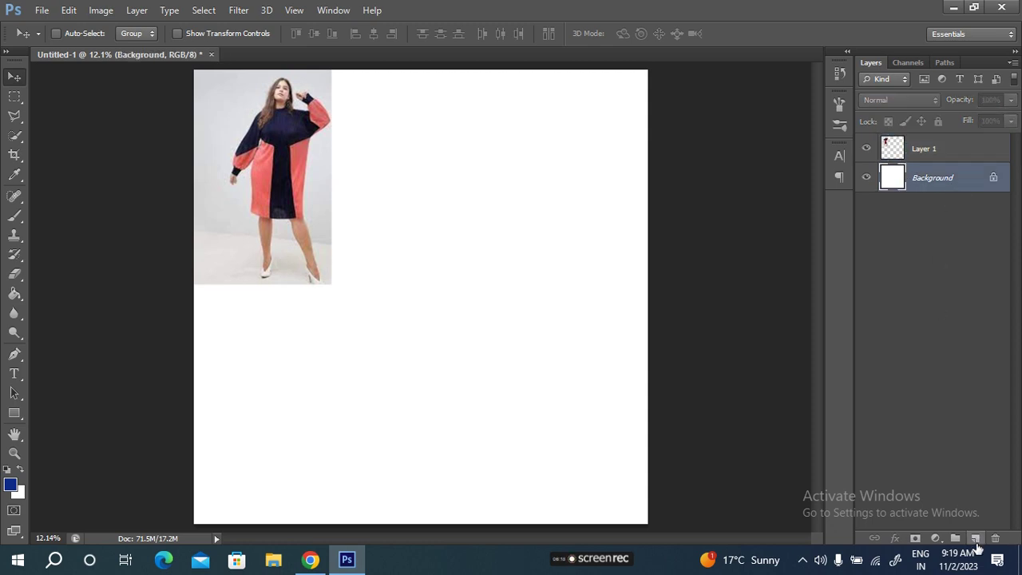
left_click(975, 540)
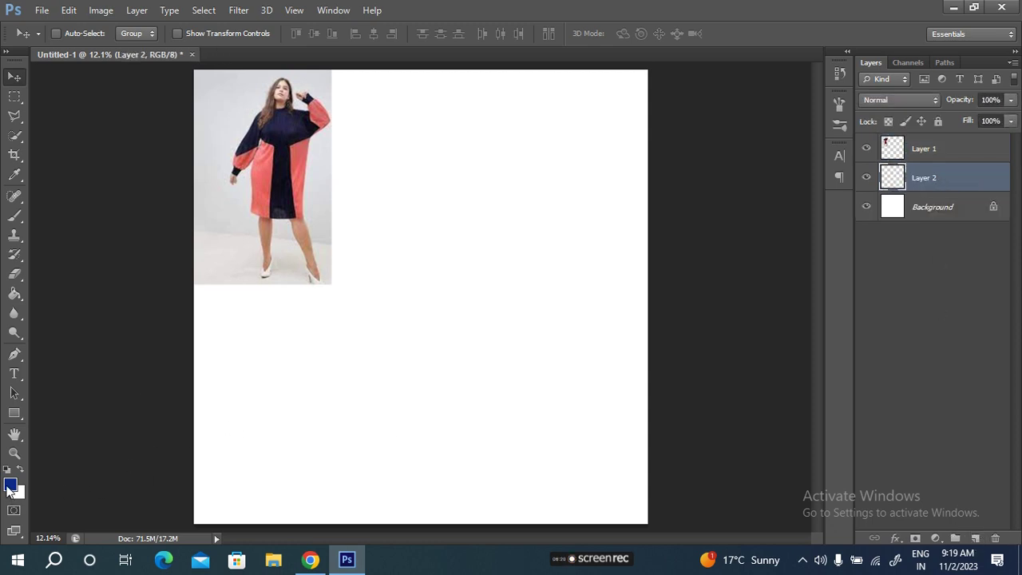
left_click(9, 485)
left_click(294, 134)
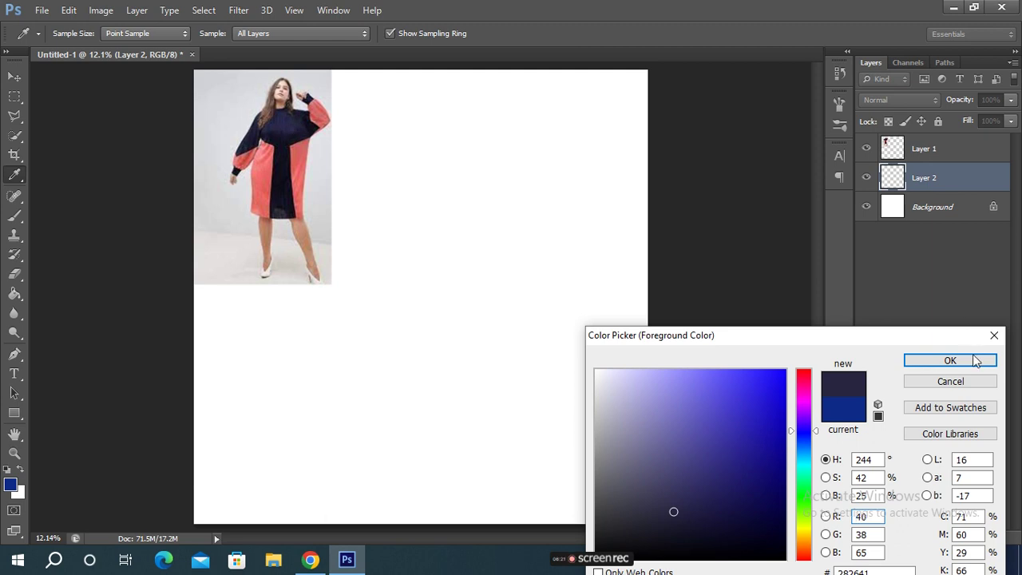
left_click(287, 138)
left_click(289, 149)
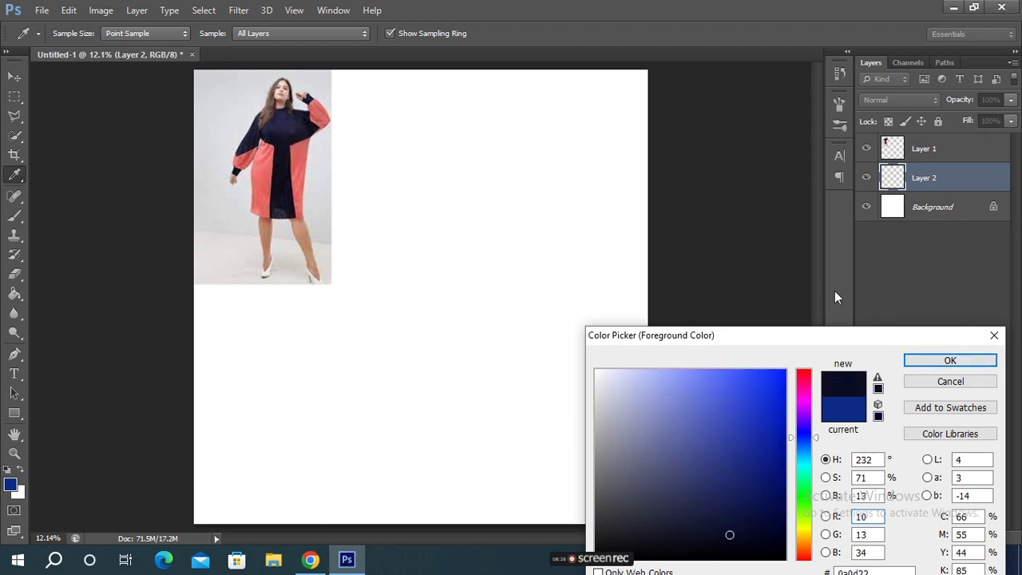
left_click(951, 361)
key("v")
key("g")
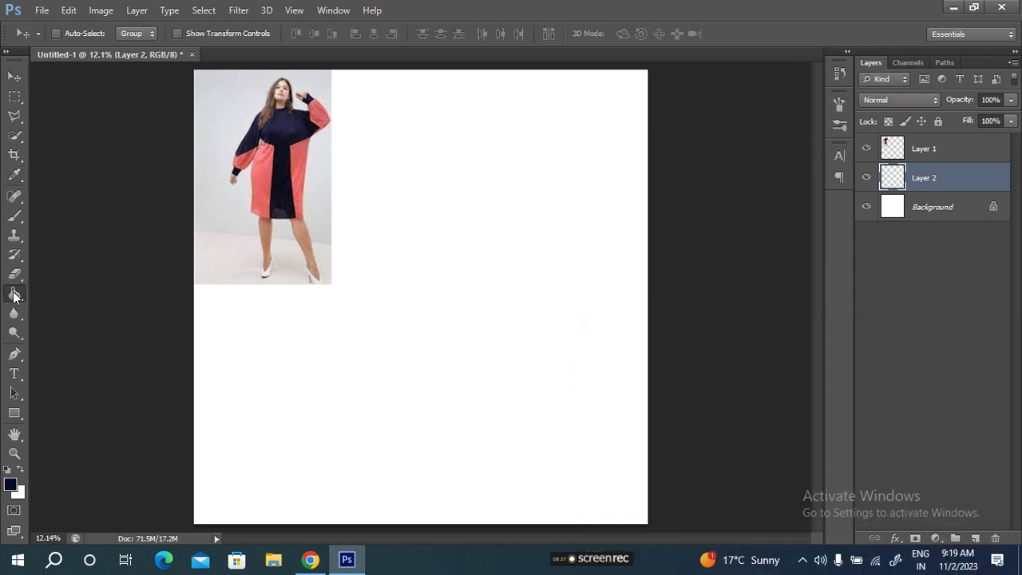
left_click(445, 316)
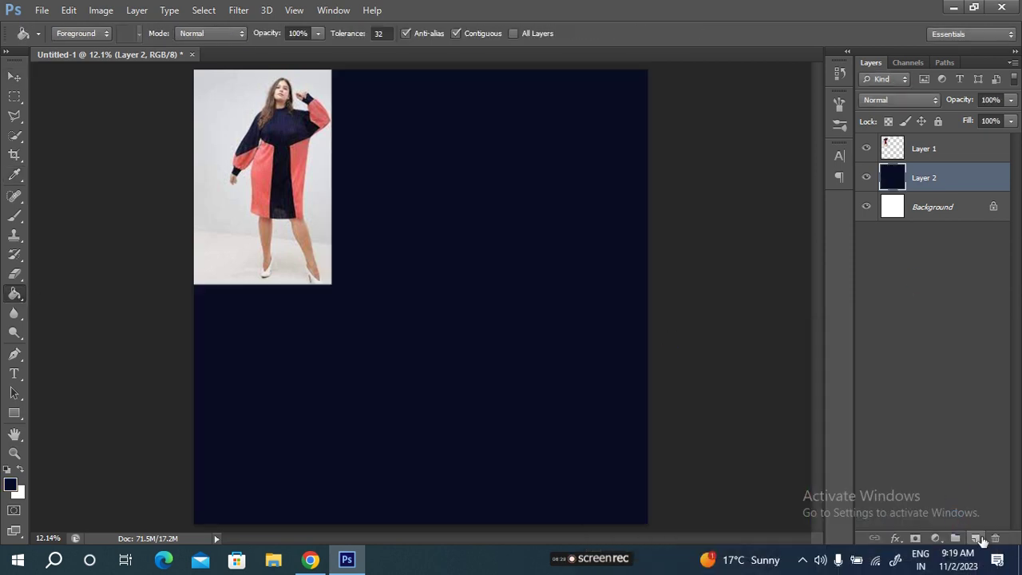
Add Layer 3 and draw a slanted four-sided Polygonal Lasso selection along the lower right edge
left_click(976, 539)
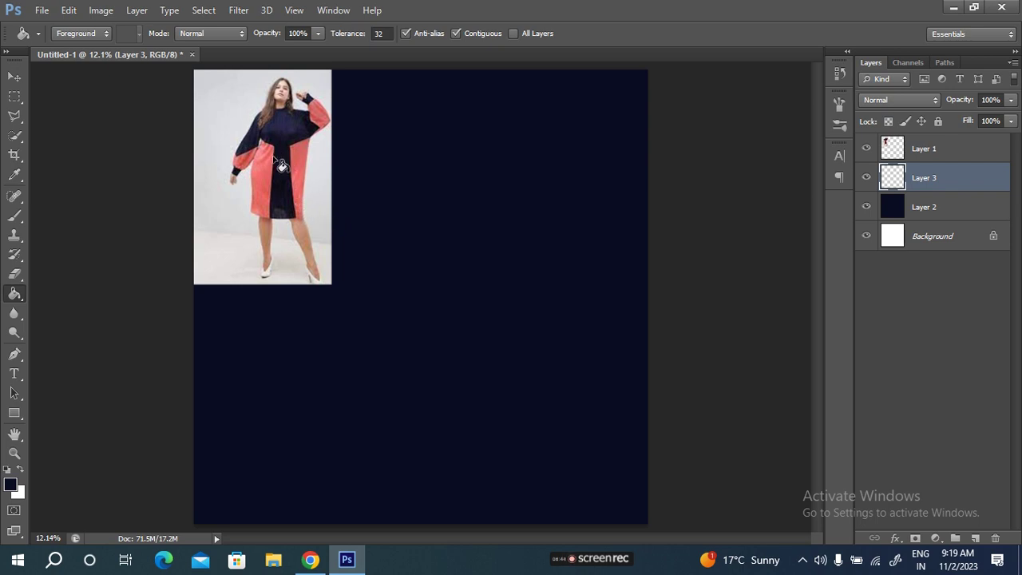
left_click(16, 116)
left_click(81, 127)
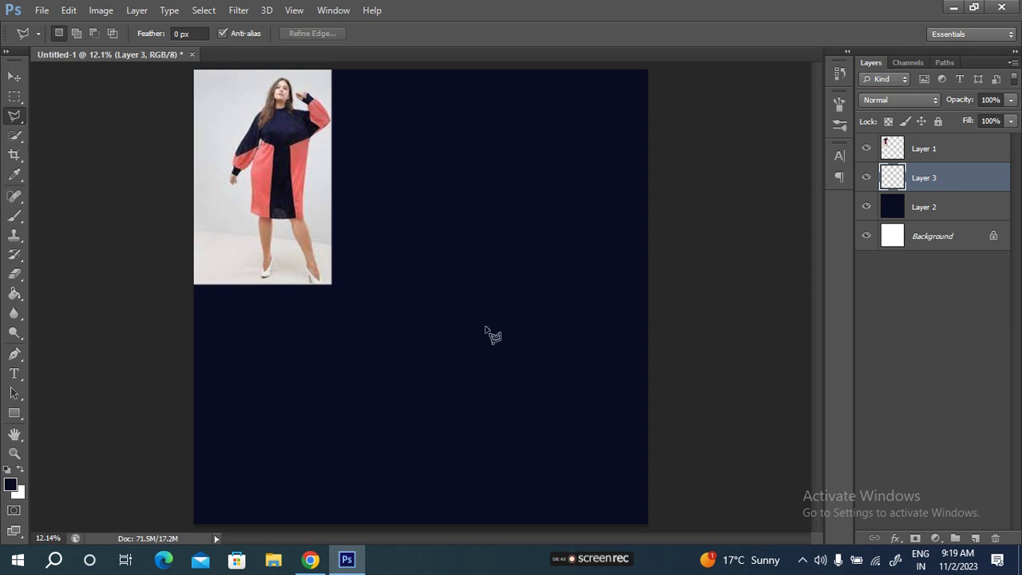
left_click(667, 249)
left_click(526, 284)
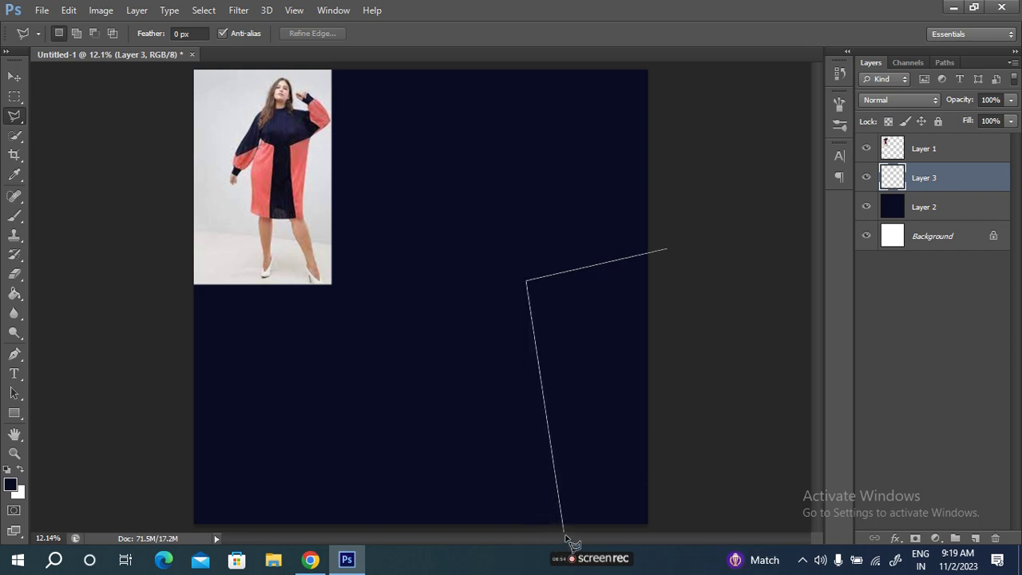
left_click(707, 530)
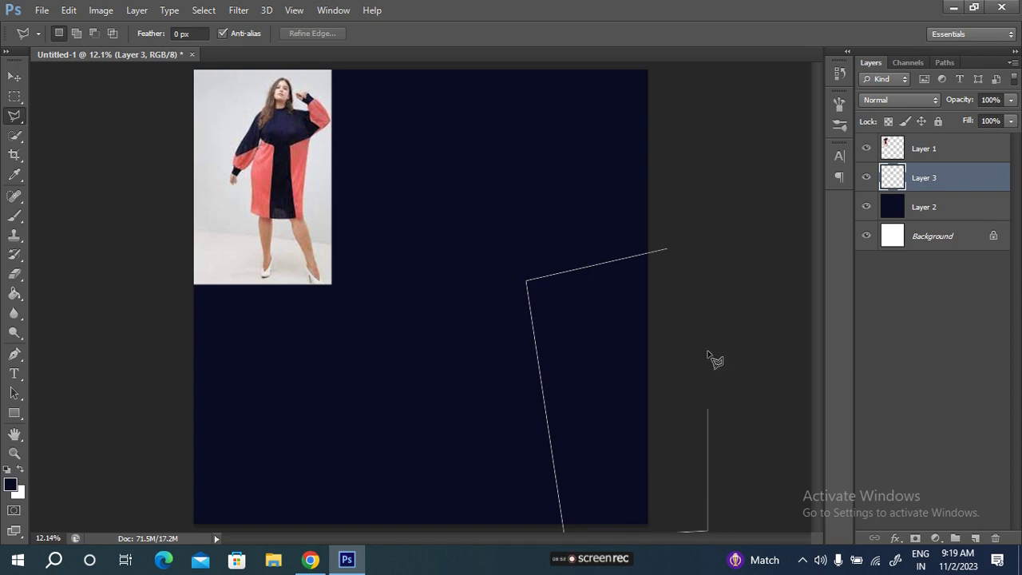
left_click(669, 252)
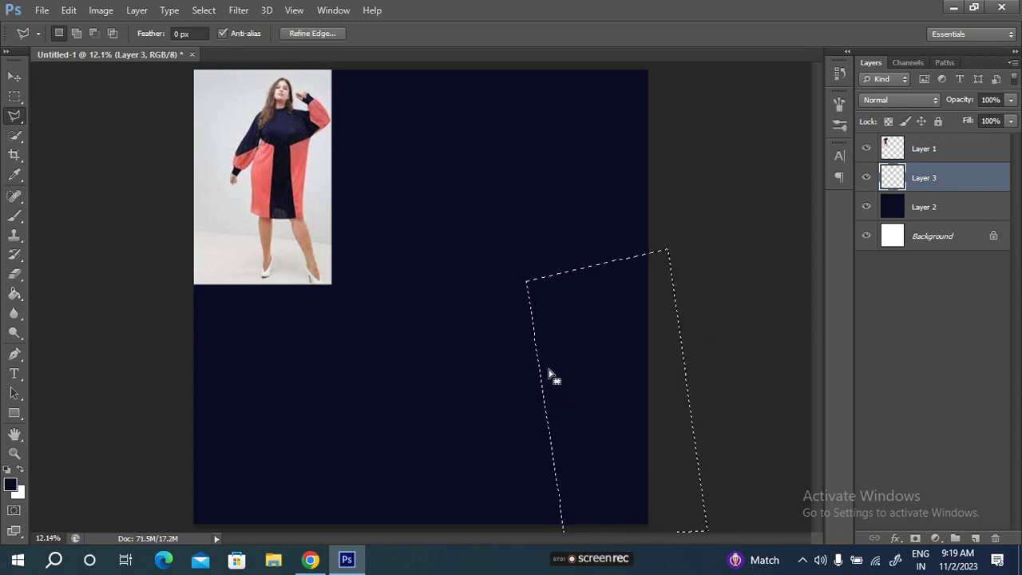
right_click(609, 335)
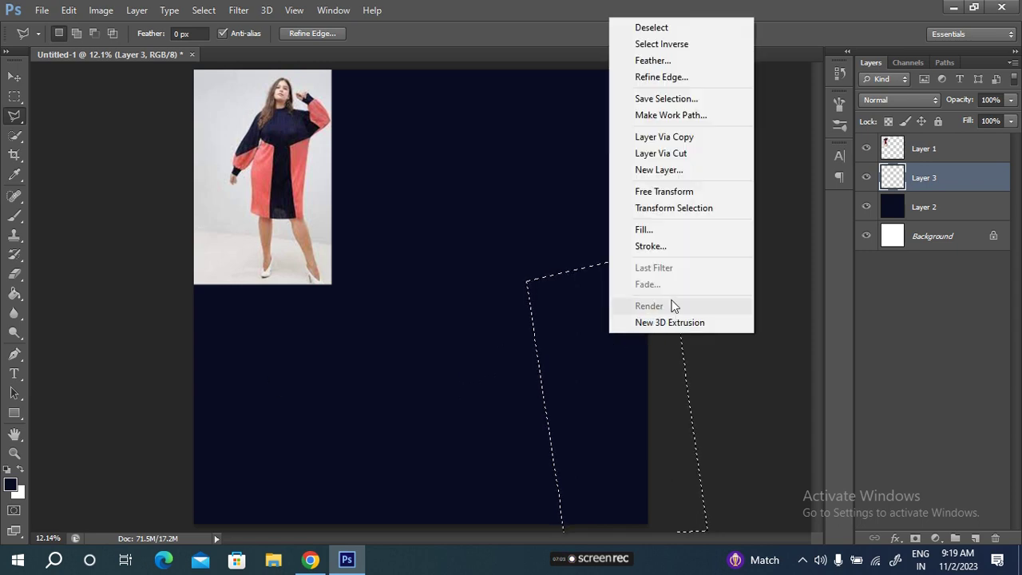
Fill the slanted selection on Layer 3 with coral red eyedropped from the dress
left_click(680, 231)
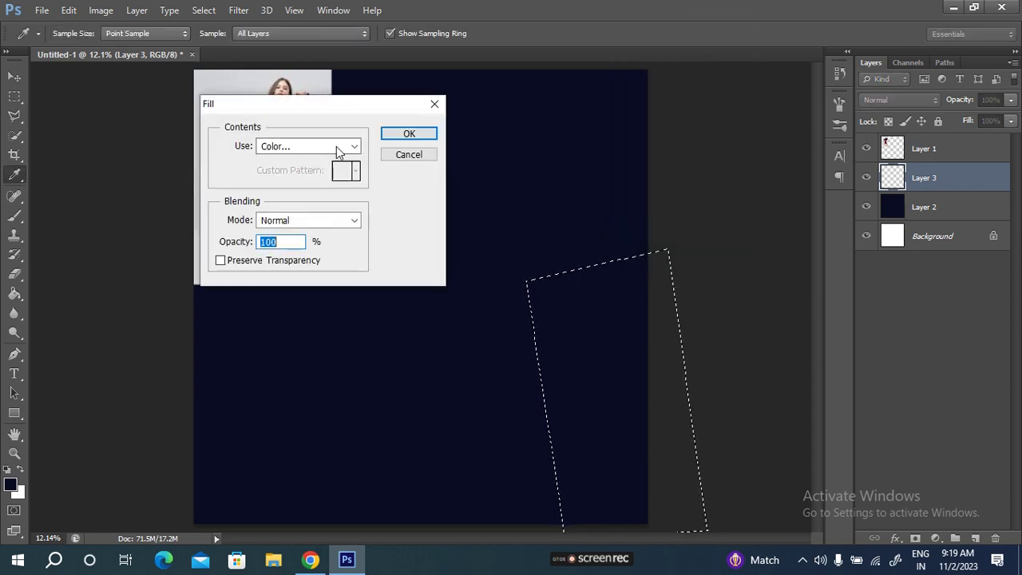
left_click(337, 146)
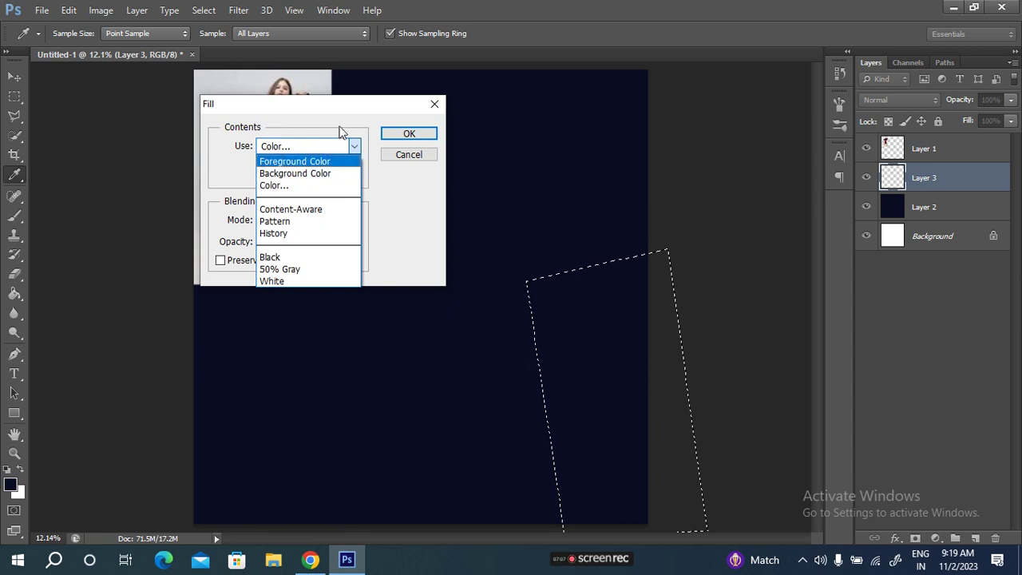
left_click(345, 130)
left_click(951, 381)
mouse_move(385, 108)
left_mouse_down()
mouse_move(559, 121)
mouse_move(626, 68)
left_mouse_up()
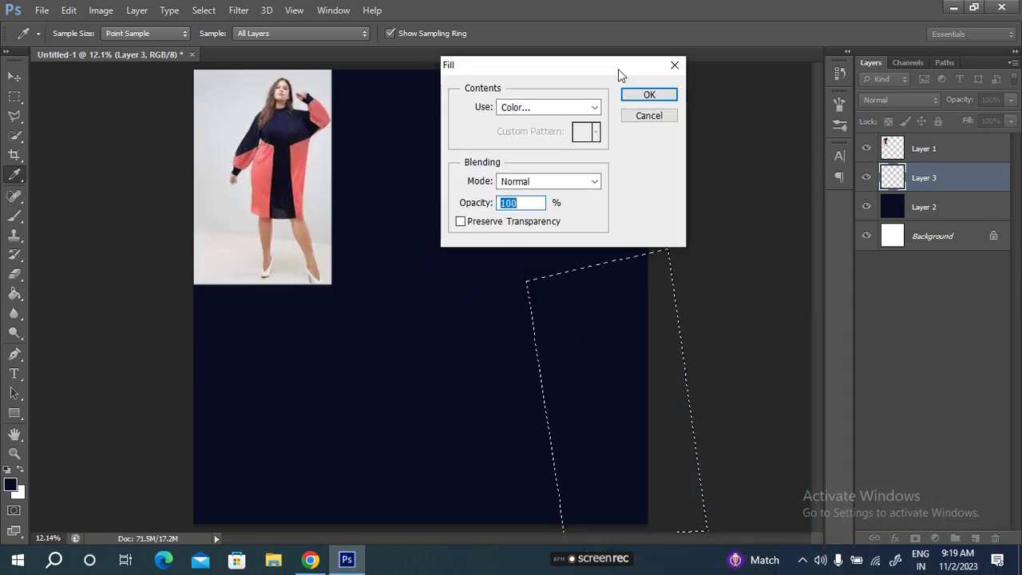
left_click(551, 106)
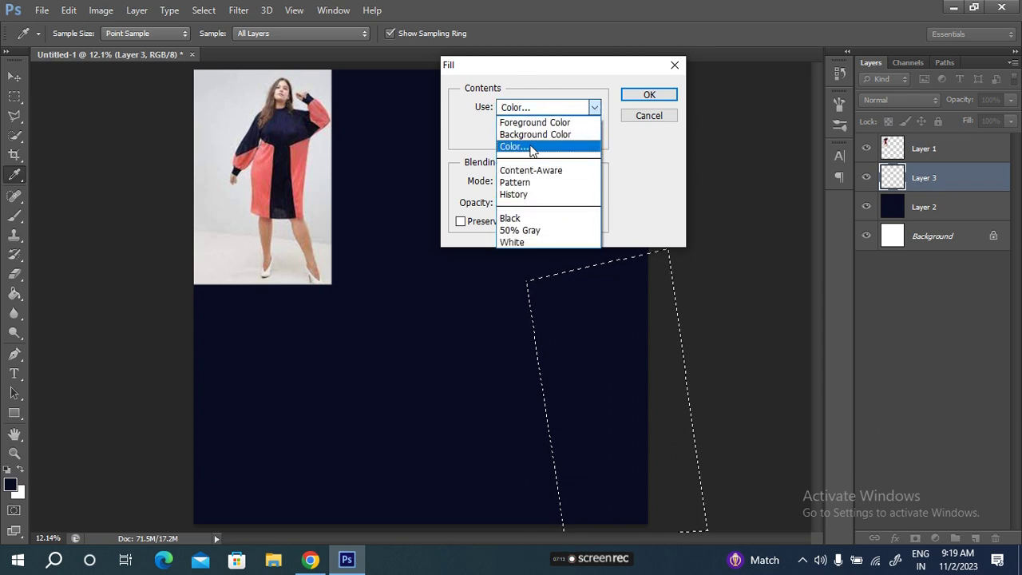
left_click(525, 147)
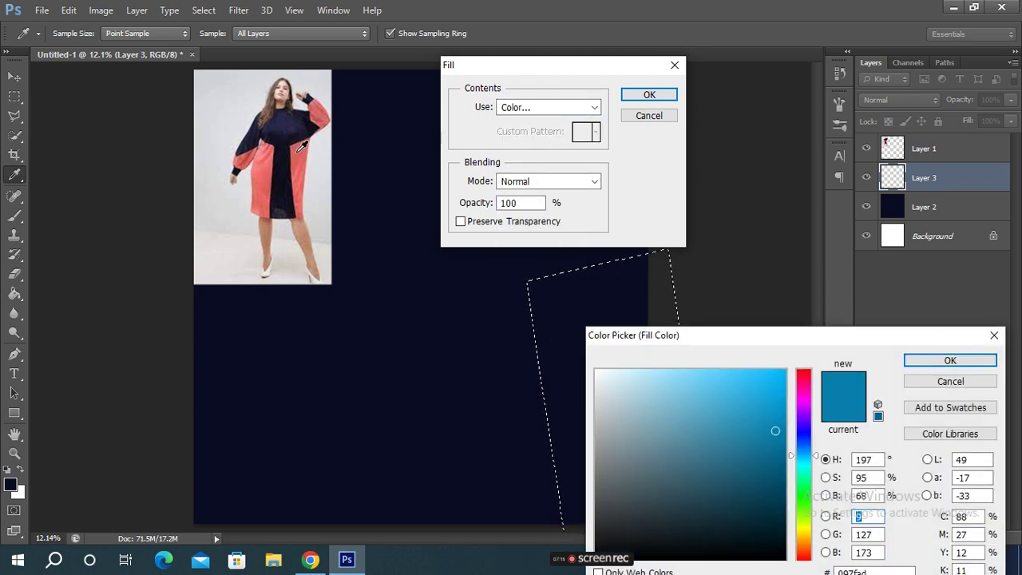
left_click(297, 152)
left_click(932, 362)
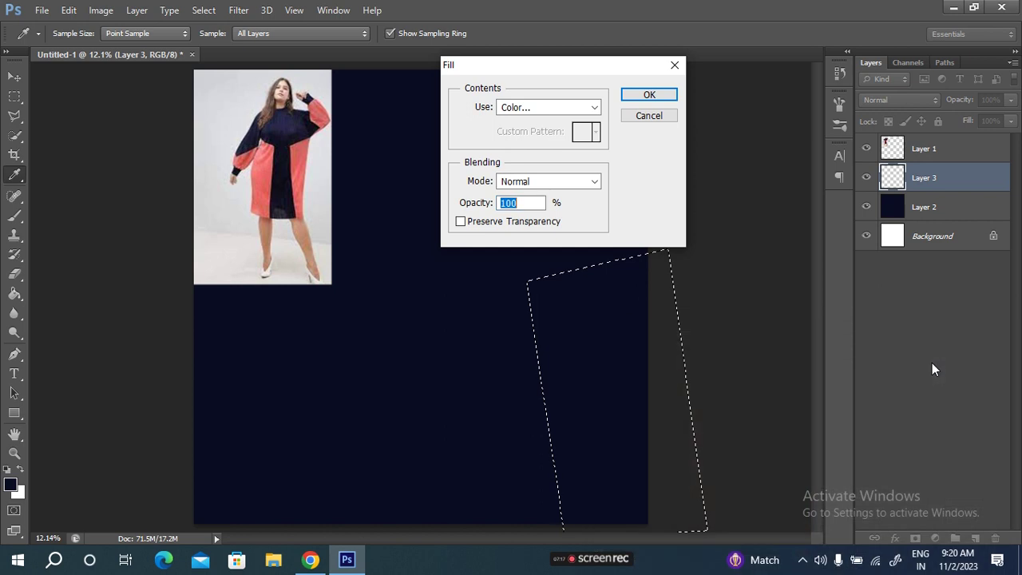
left_click(650, 94)
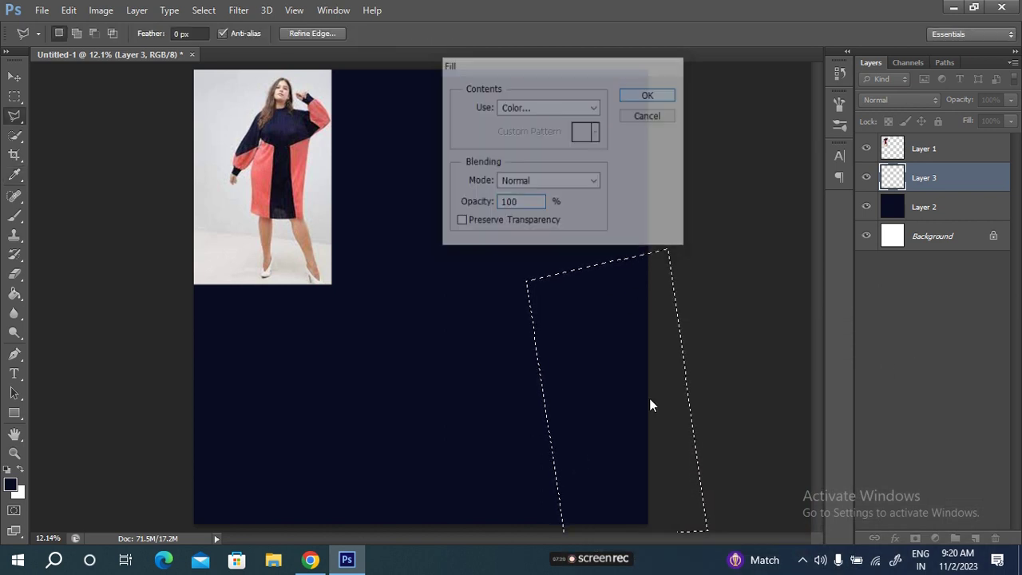
Deselect the coral shape and move the dress photo to the canvas's top-right
left_click(14, 77)
left_click(921, 154)
left_click_drag(340, 192, 273, 162)
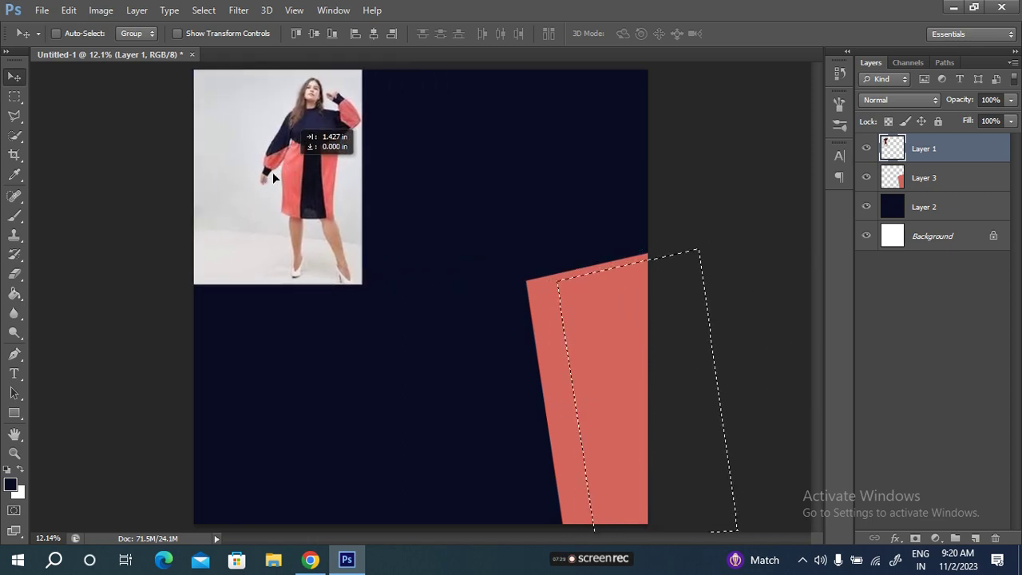
left_click_drag(274, 162, 217, 180)
key("ctrl+d")
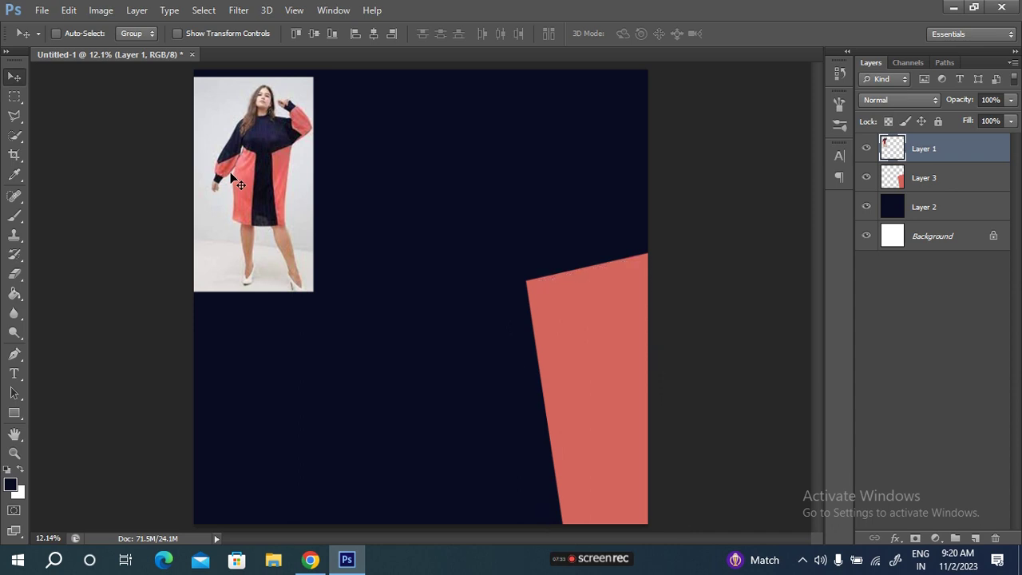
left_click_drag(268, 160, 608, 175)
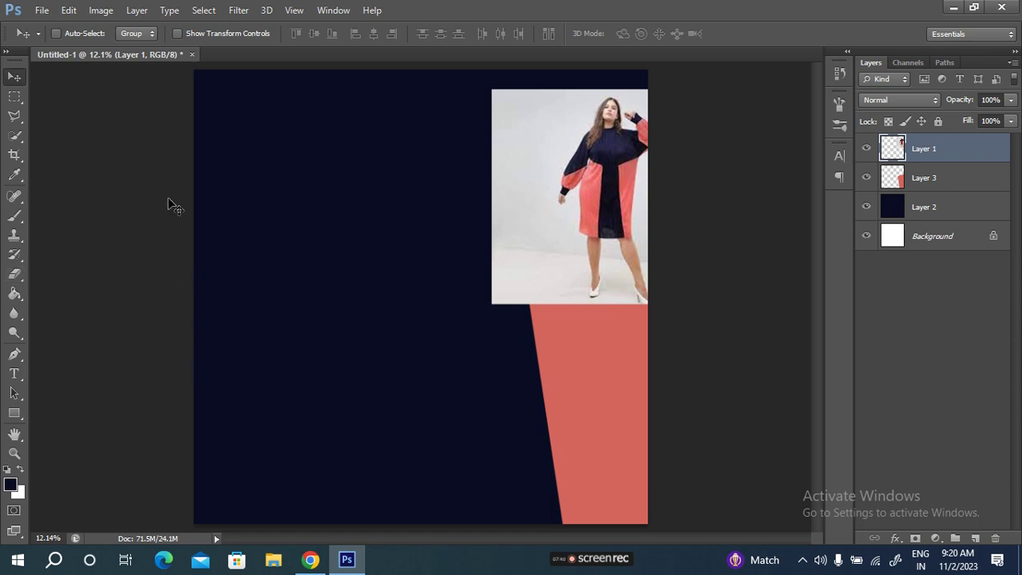
Add empty Layer 4 above Layer 3 and move the dress photo up to top-centre
left_click(982, 179)
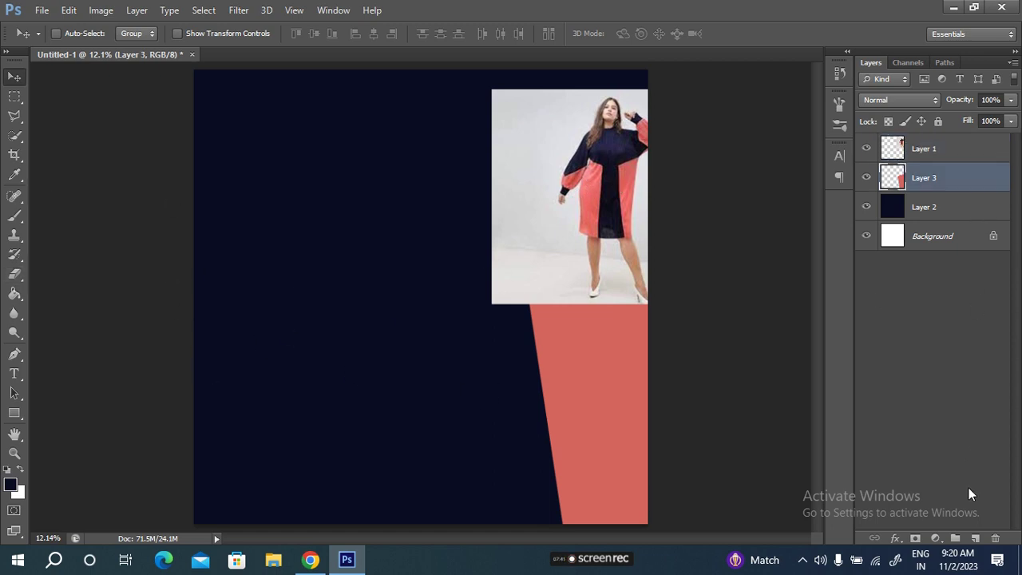
left_click(976, 538)
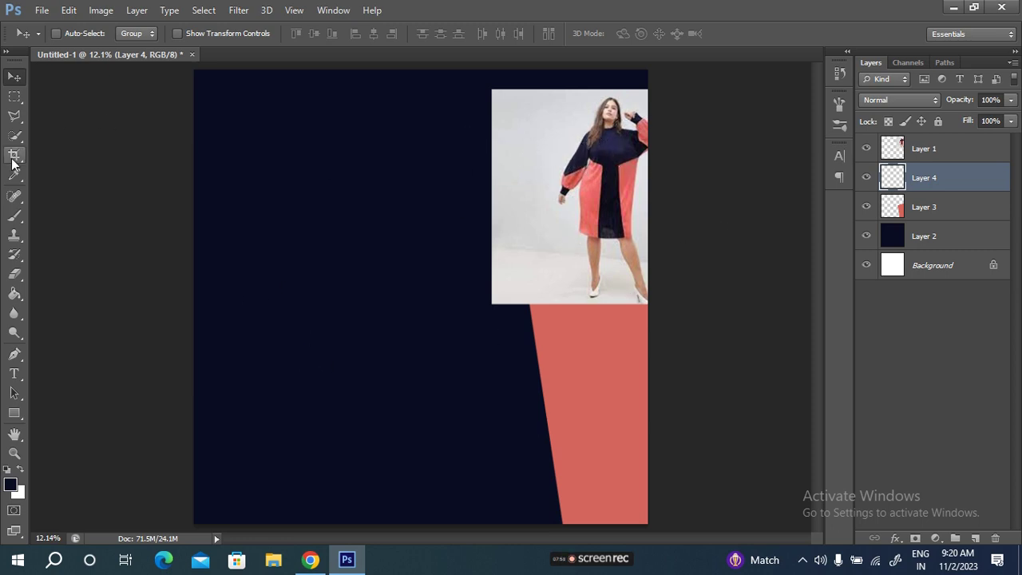
left_click(14, 116)
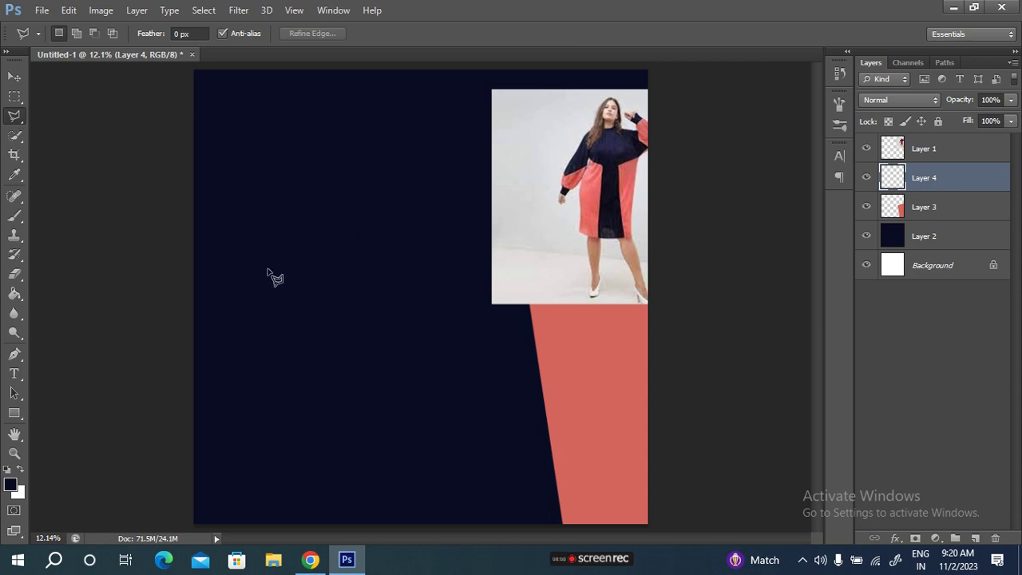
left_click(948, 146)
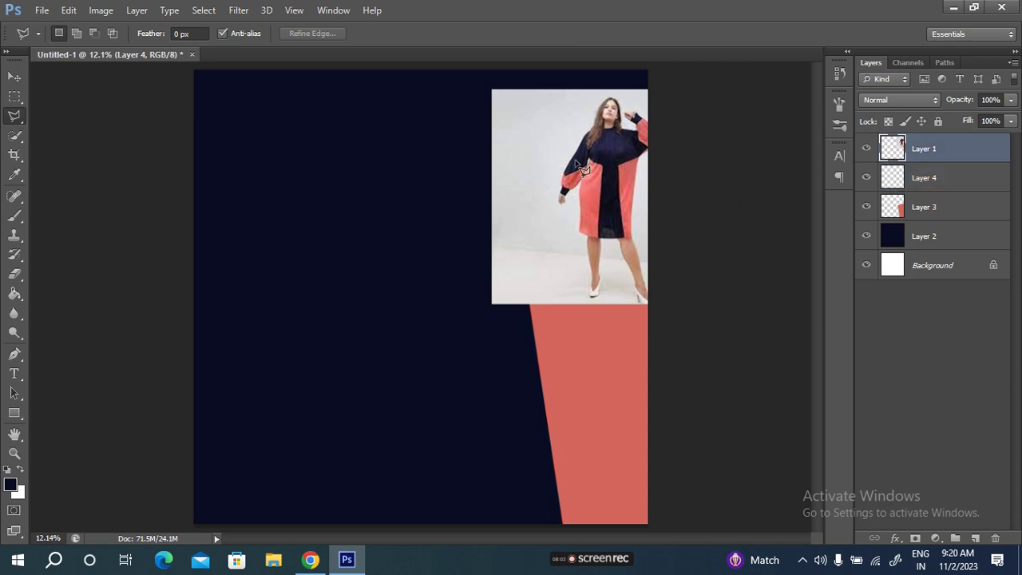
left_click(14, 76)
left_click_drag(604, 212, 449, 138)
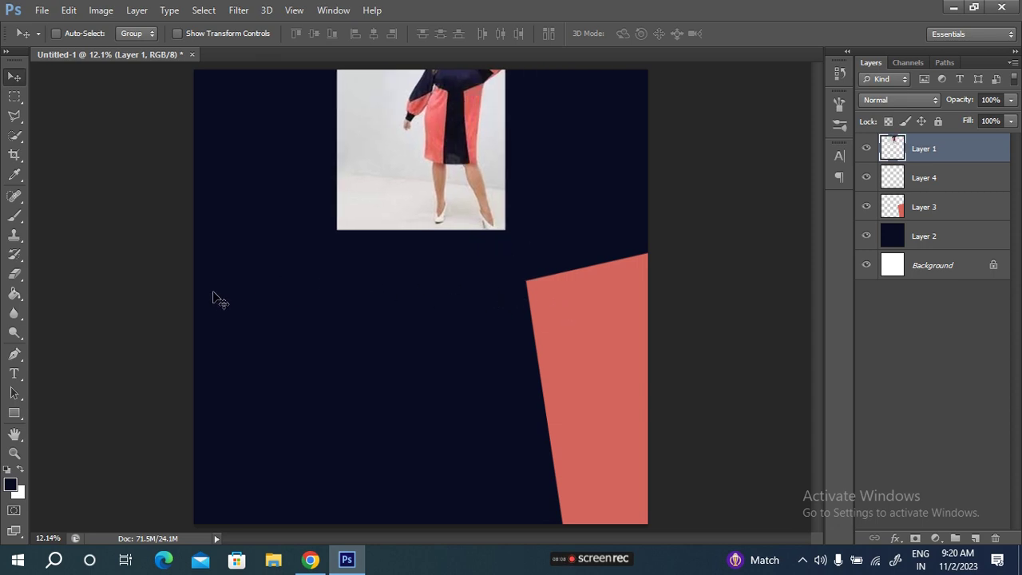
left_click(959, 180)
Draw a four-sided Polygonal Lasso selection along the canvas's lower-left edge on Layer 4
left_click(14, 115)
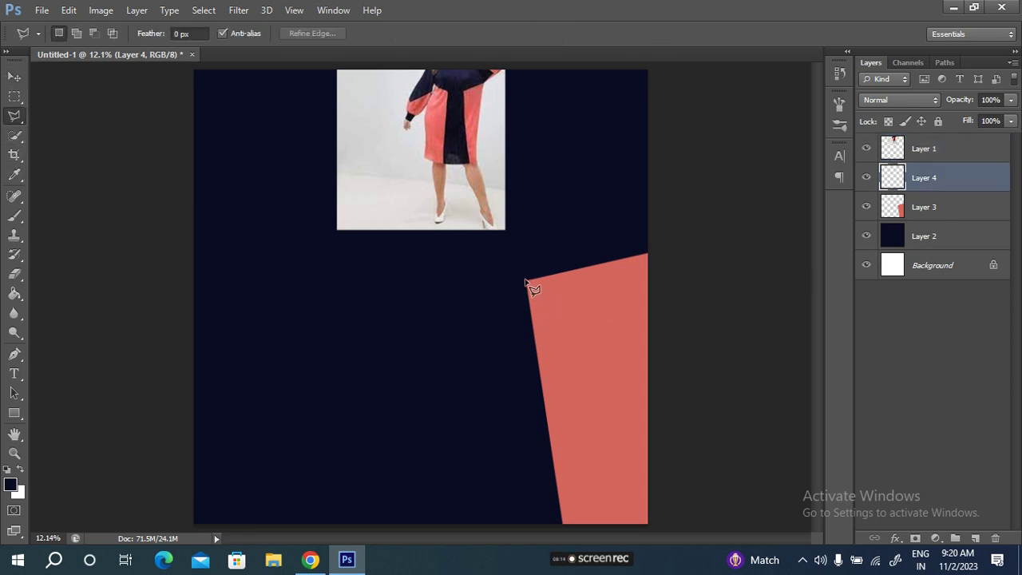
left_click(177, 284)
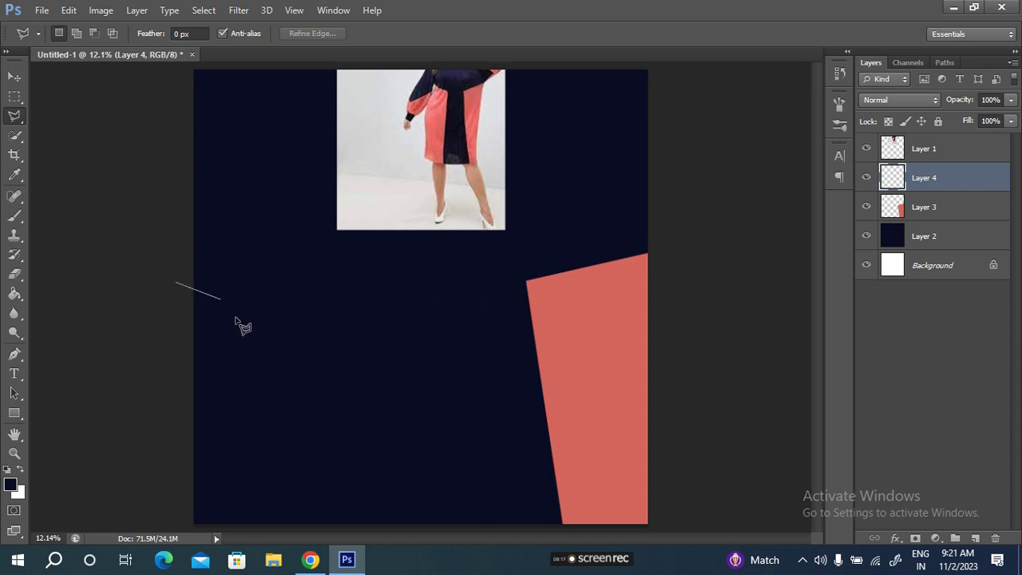
left_click(305, 304)
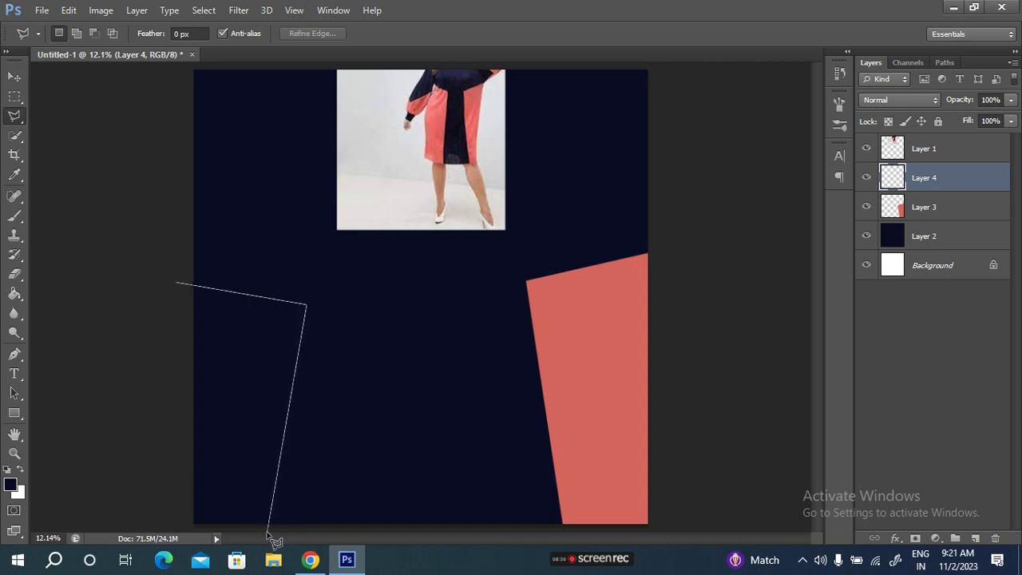
left_click(274, 531)
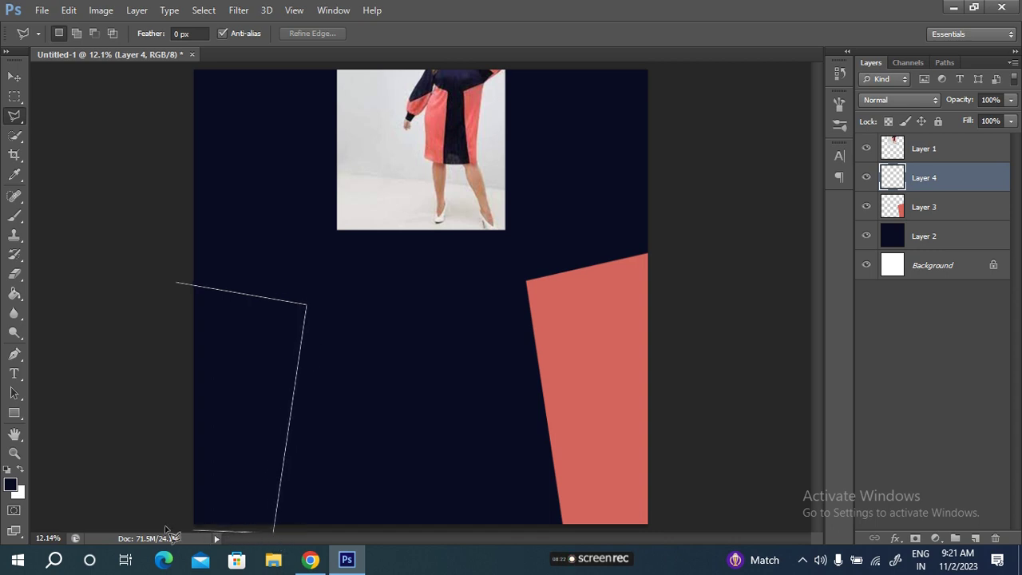
left_click(155, 525)
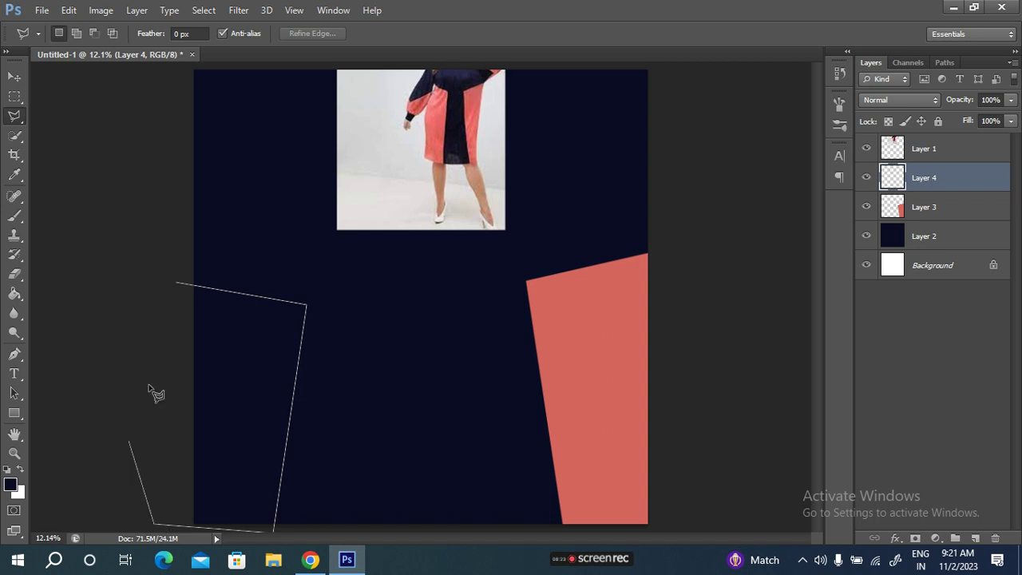
left_click(178, 284)
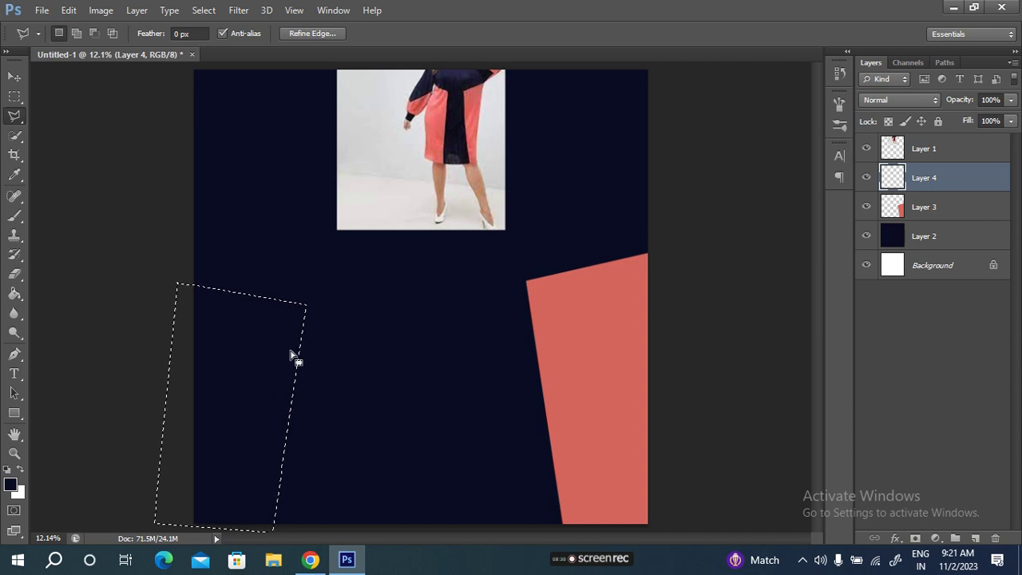
Fill the selection with pink sampled from the dress sleeve, then deselect
right_click(219, 364)
left_click(279, 260)
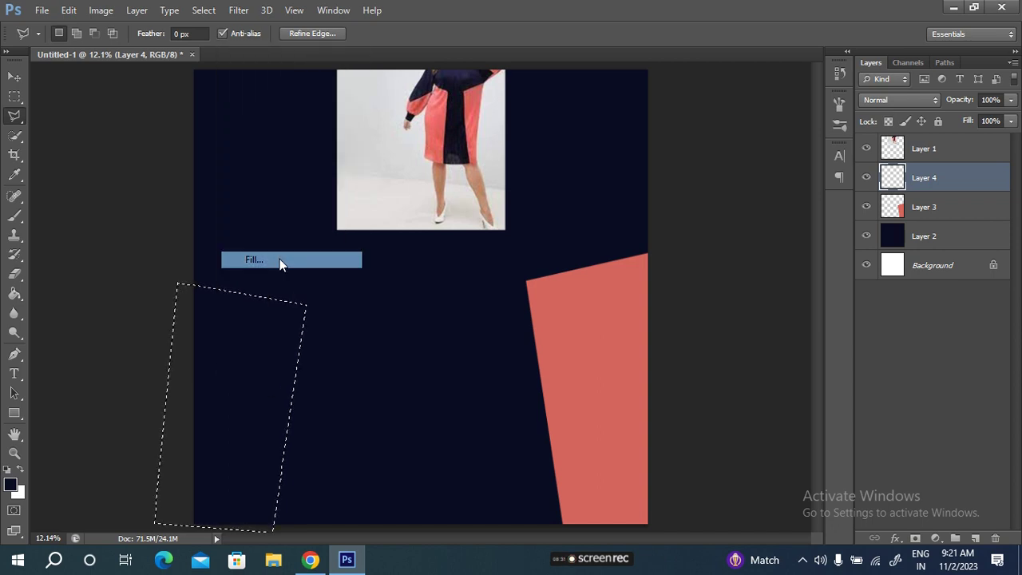
left_click_drag(547, 72, 639, 176)
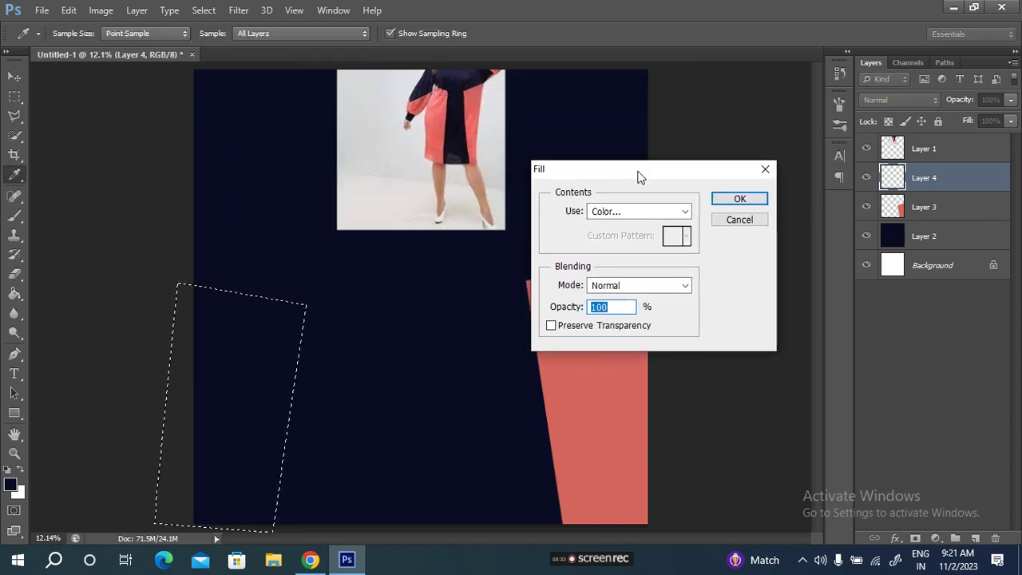
left_click(663, 211)
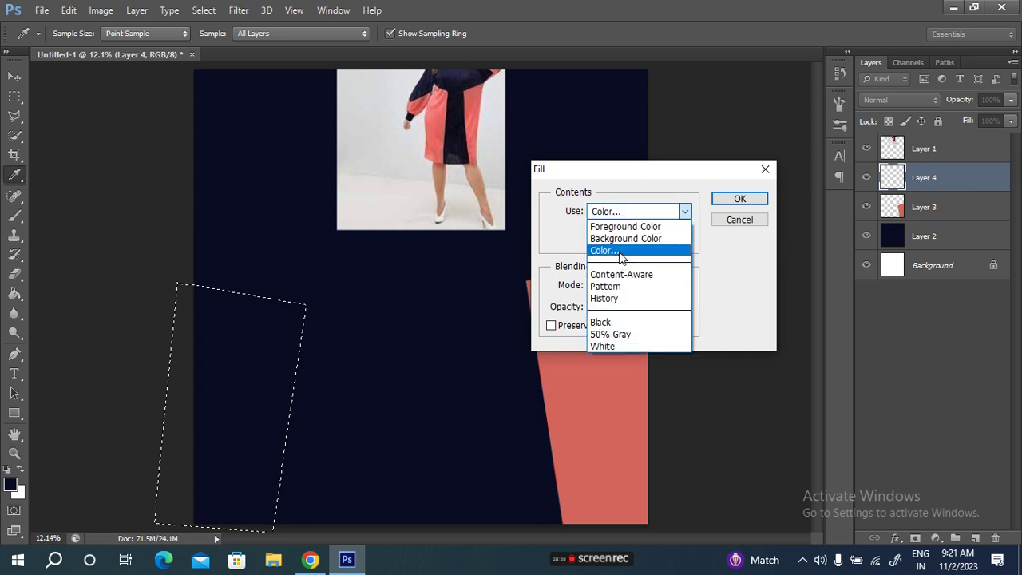
left_click(619, 254)
left_click(435, 119)
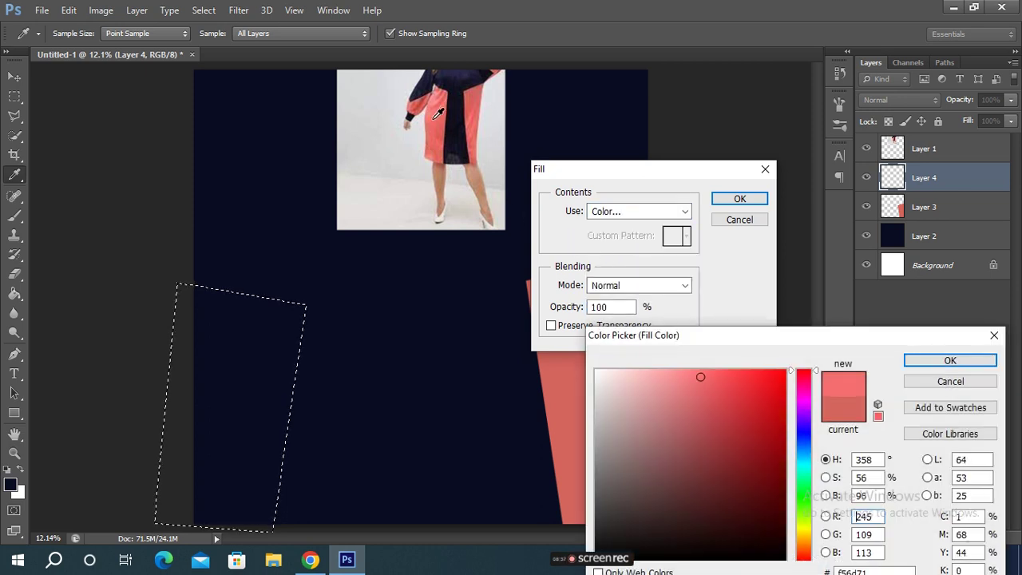
left_click(952, 361)
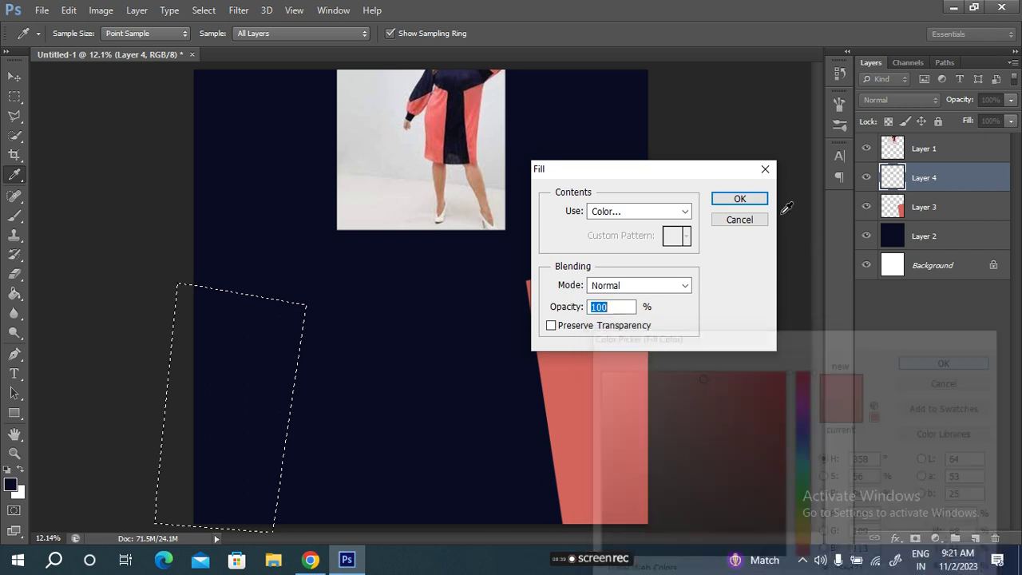
left_click(739, 199)
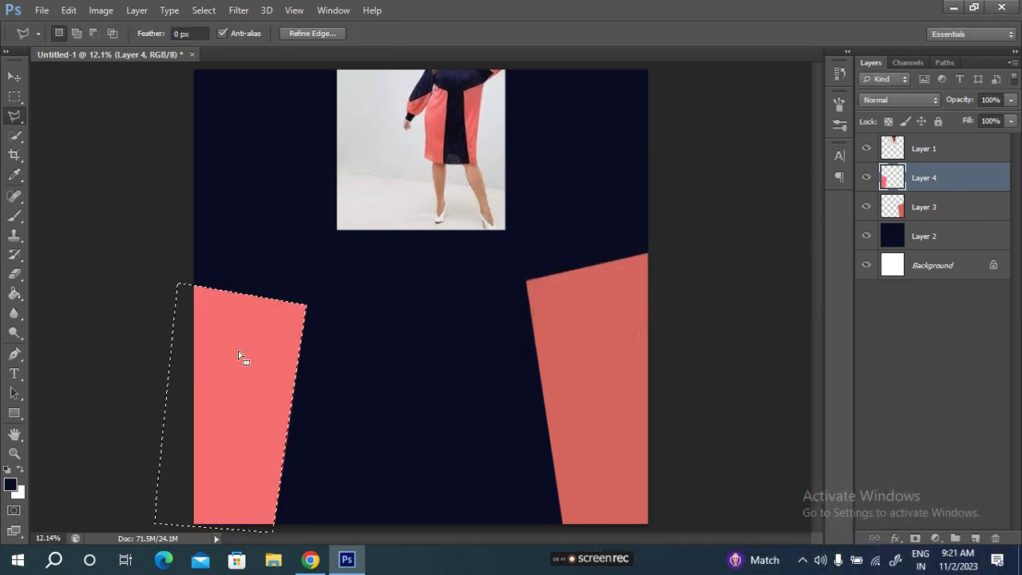
left_click(939, 152)
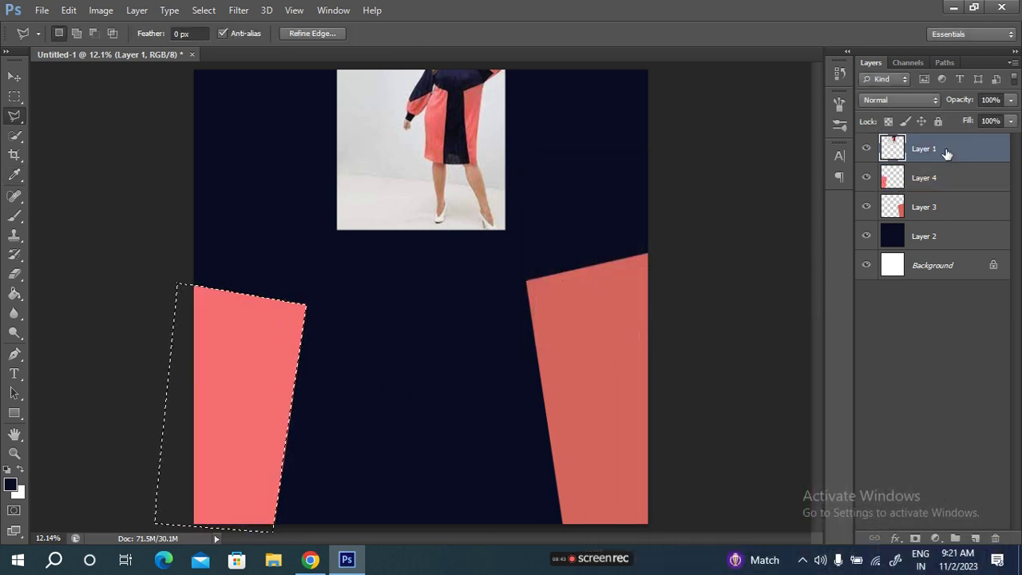
key("ctrl+d")
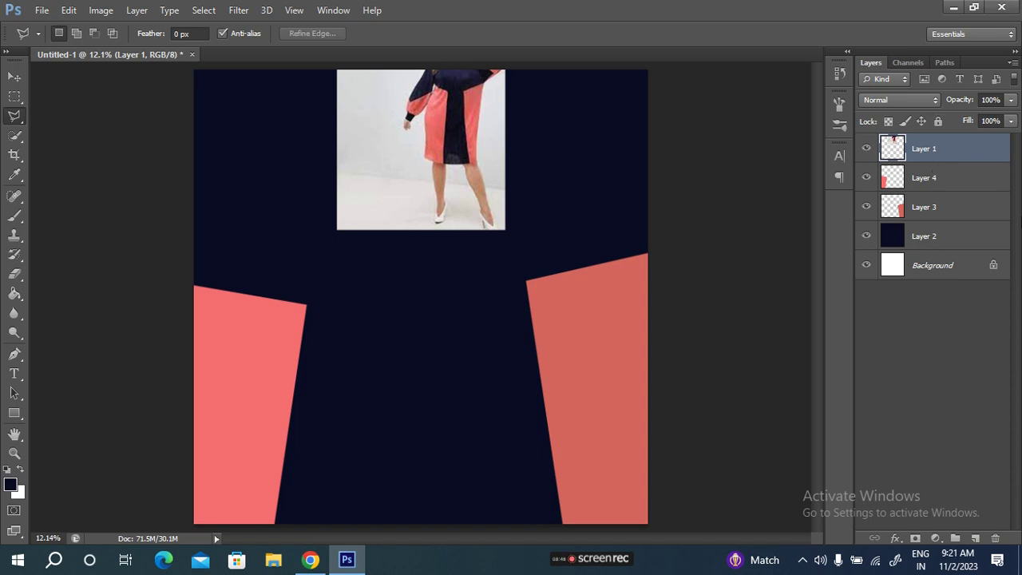
Zoom out and nudge the left pink block on Layer 4 slightly right
key("ctrl+minus")
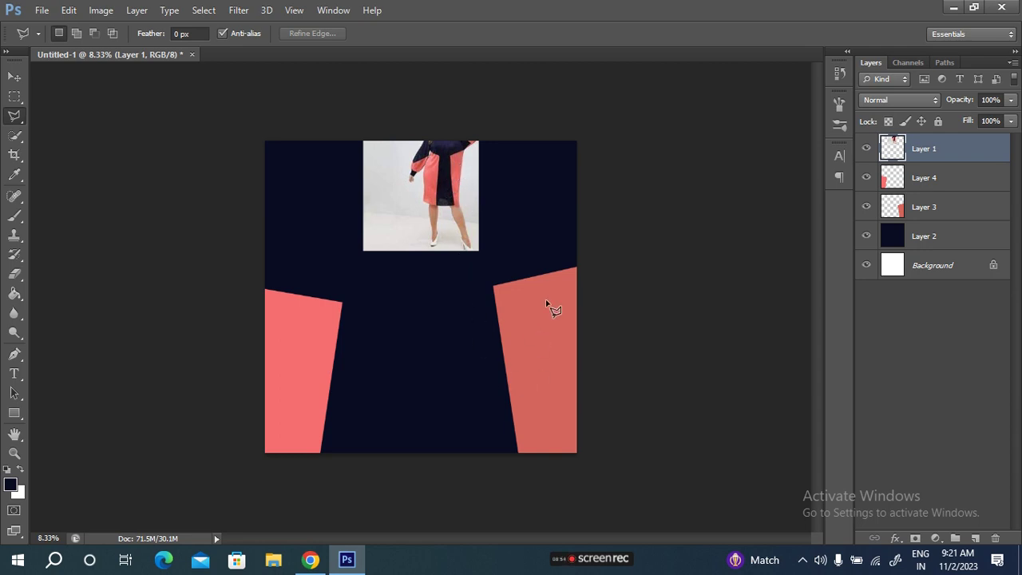
left_click(937, 191)
key("ctrl+t")
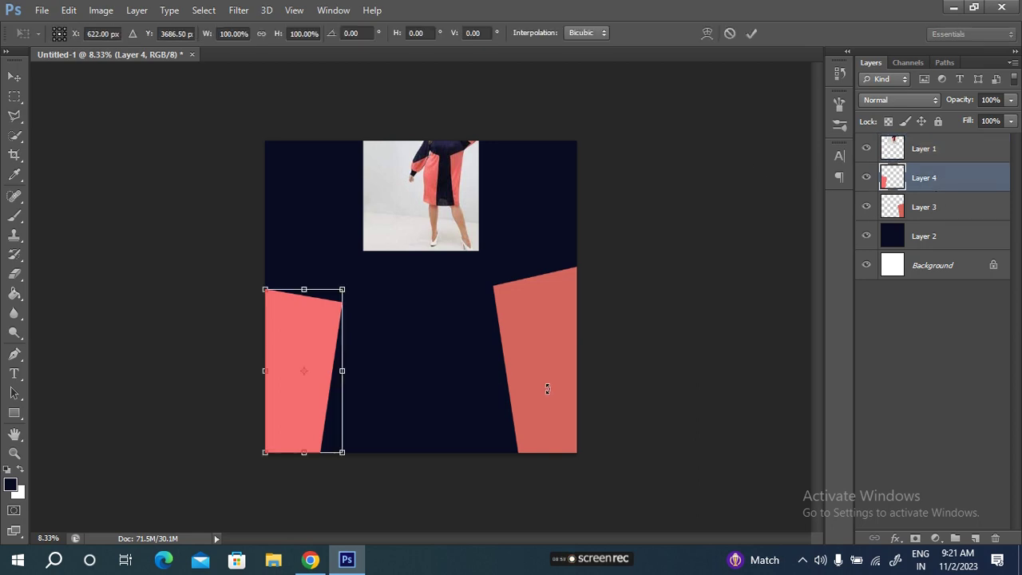
key("Return")
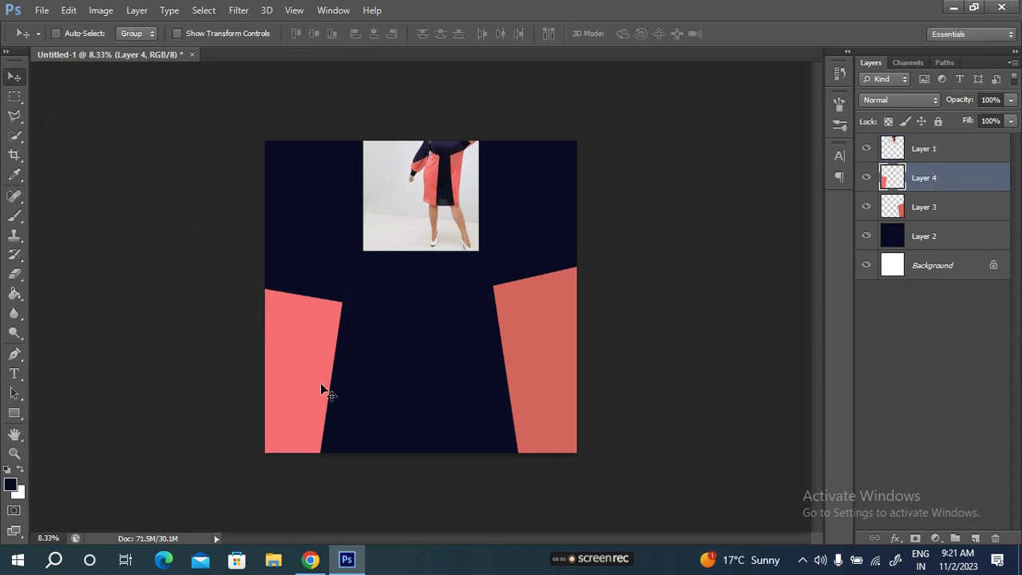
left_click_drag(304, 372, 327, 381)
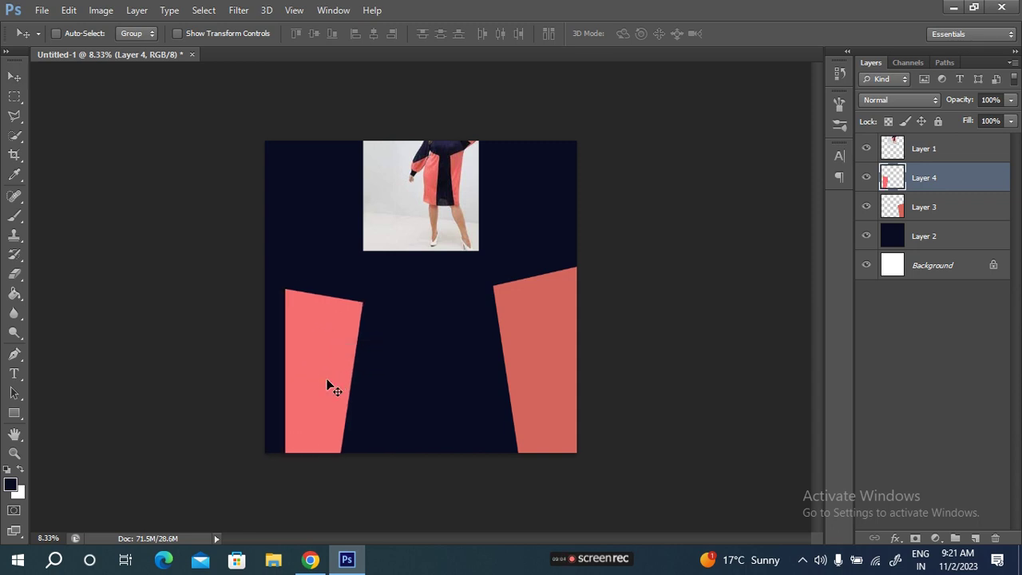
Widen the pink block and stretch it down past the canvas bottom
key("ctrl+t")
left_click_drag(286, 372, 264, 372)
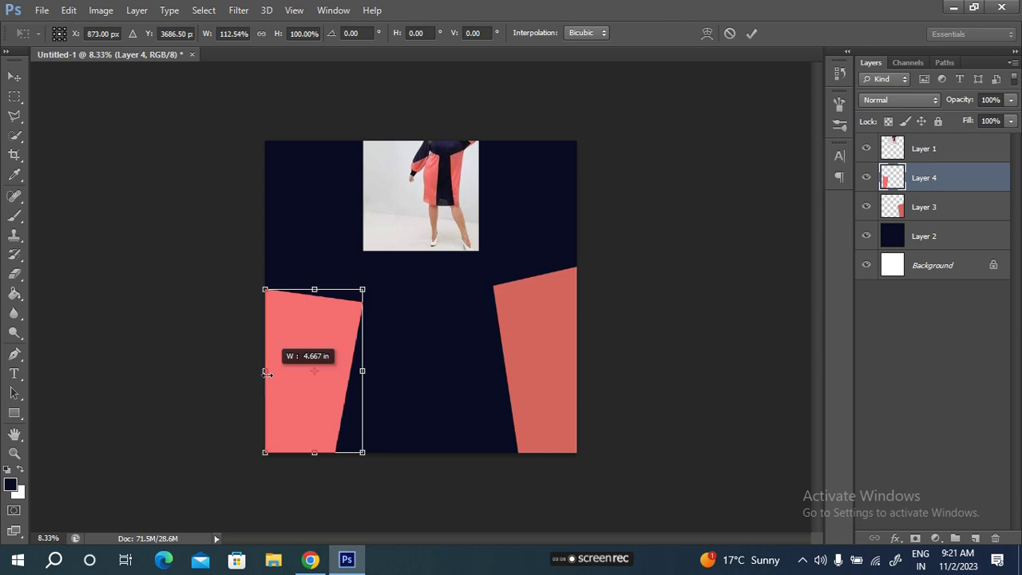
left_click_drag(315, 454, 315, 505)
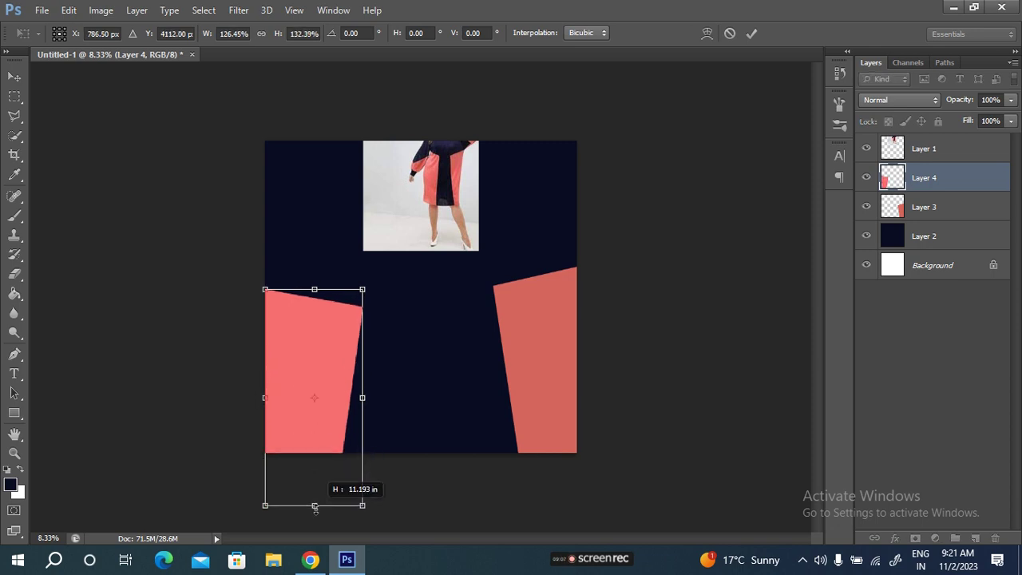
left_click_drag(289, 430, 278, 415)
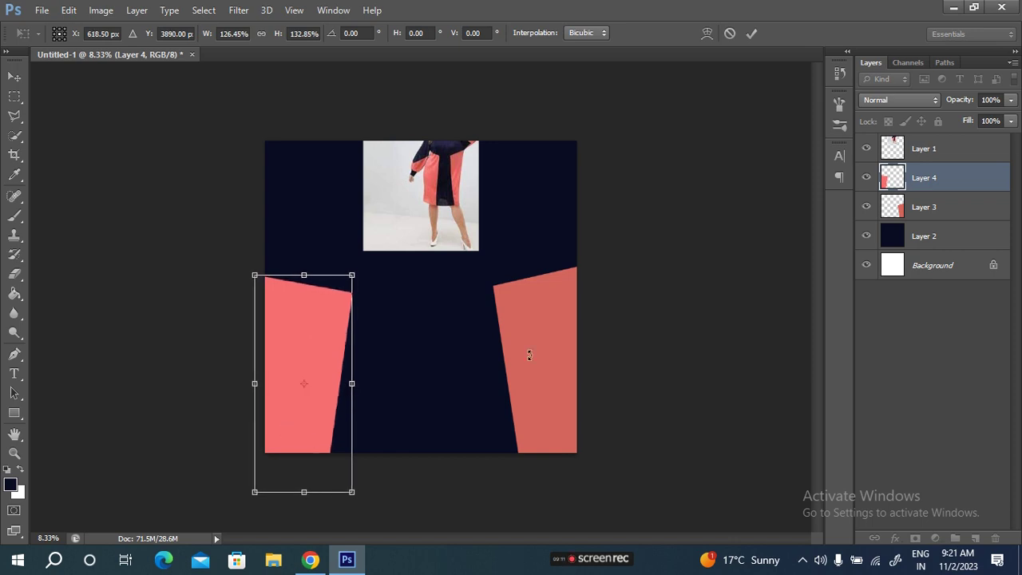
left_click(751, 36)
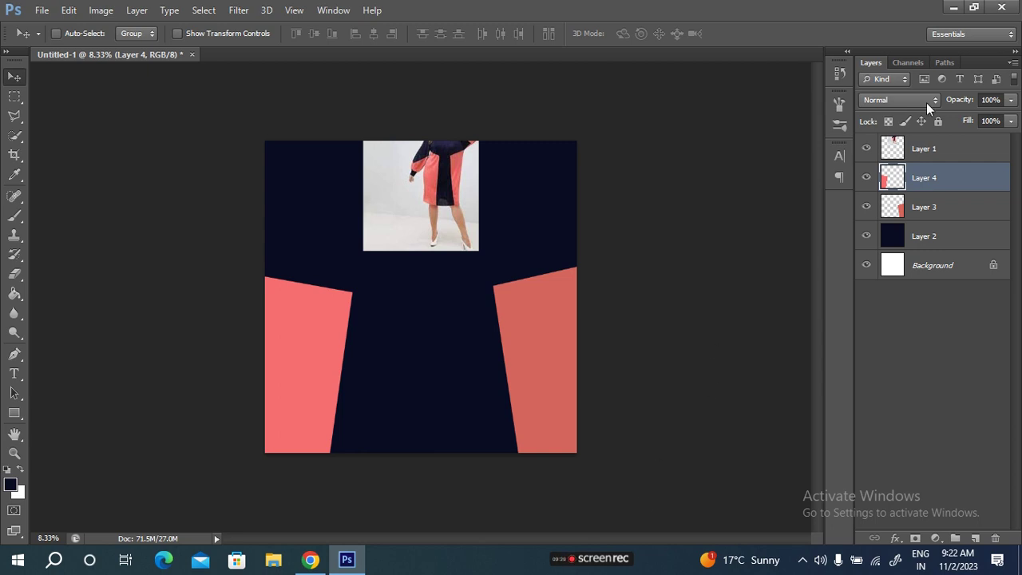
Delete the dress photo from Layer 1
left_click(948, 147)
key("Delete")
key("Delete")
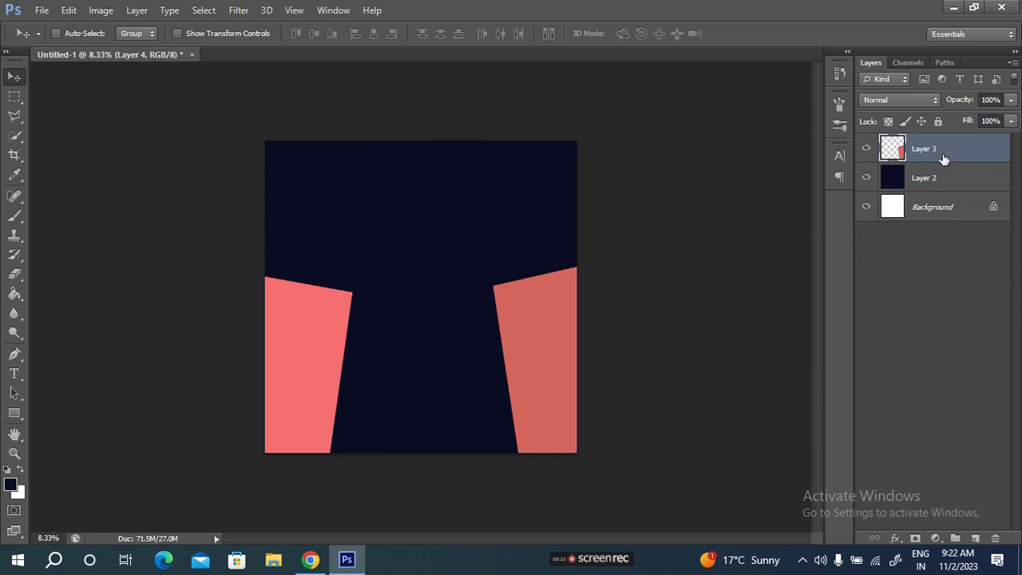
key("Delete")
key("Delete")
In the color block dress results, copy the Boohoo white, yellow and mauve maxi dress image
key("alt+Tab")
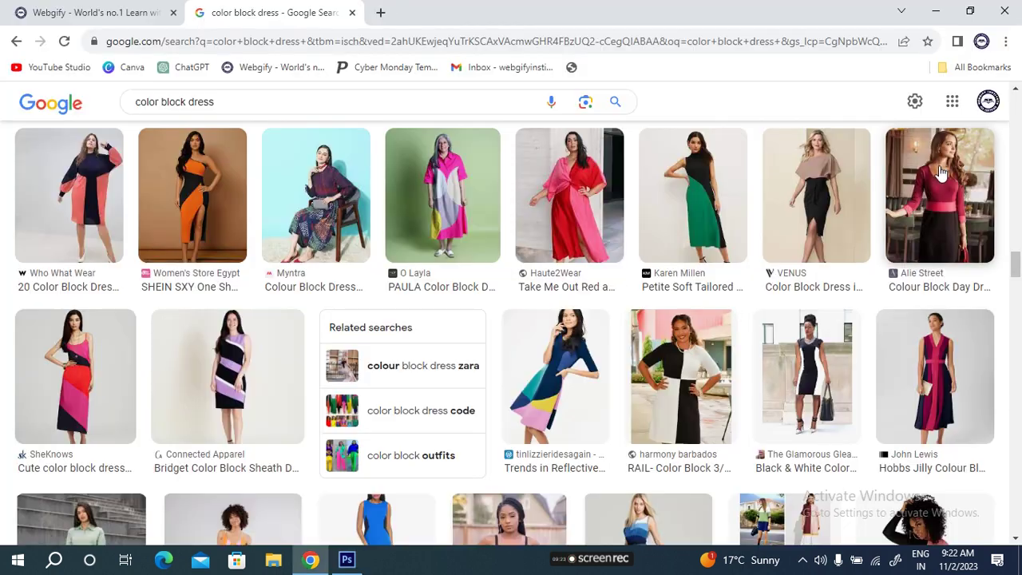
scroll(663, 371, "down", 2)
scroll(663, 371, "down", 3)
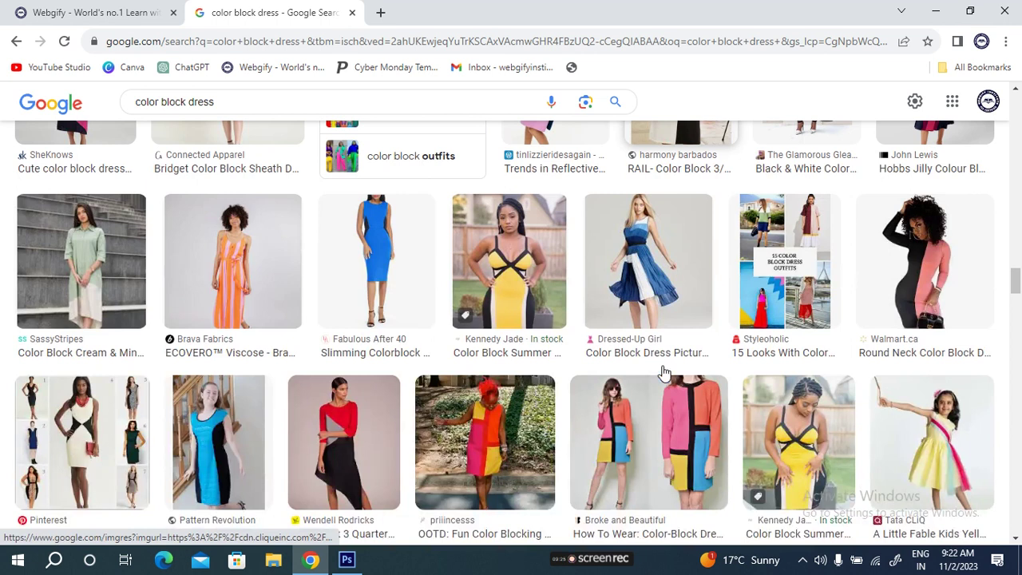
scroll(529, 399, "down", 2)
scroll(258, 329, "up", 1)
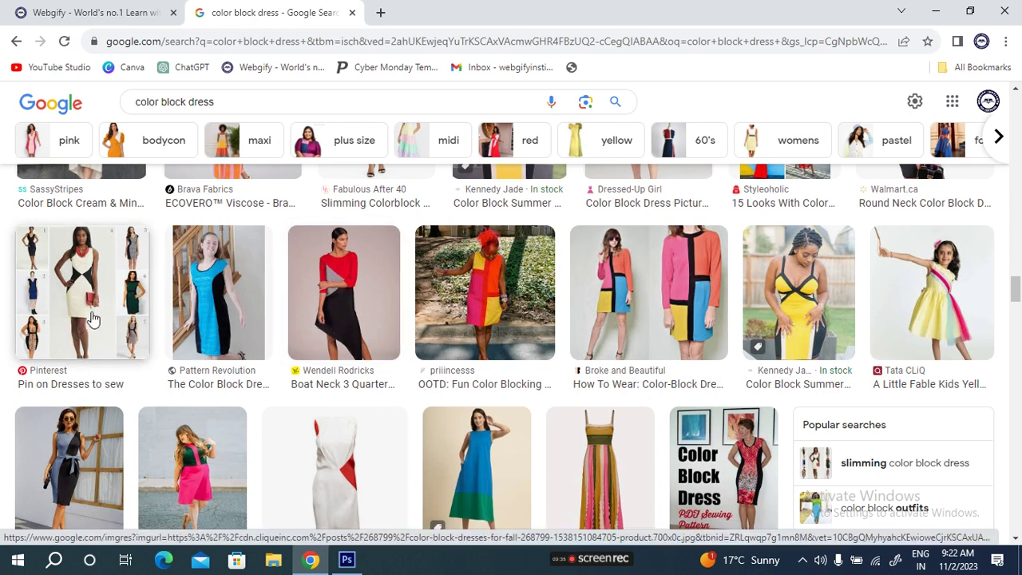
scroll(604, 383, "down", 8)
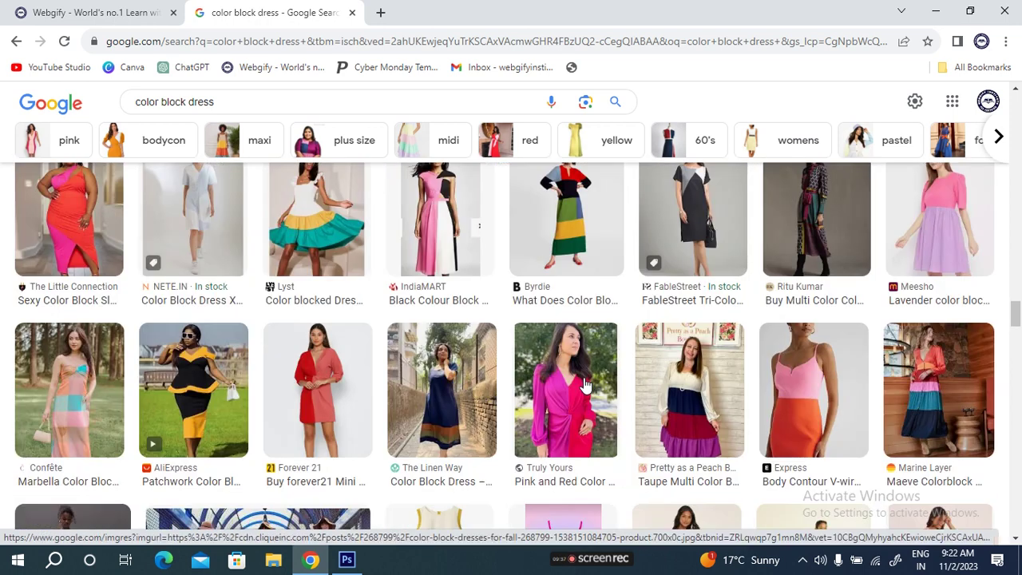
scroll(583, 388, "down", 2)
scroll(584, 387, "up", 1)
scroll(584, 386, "down", 1)
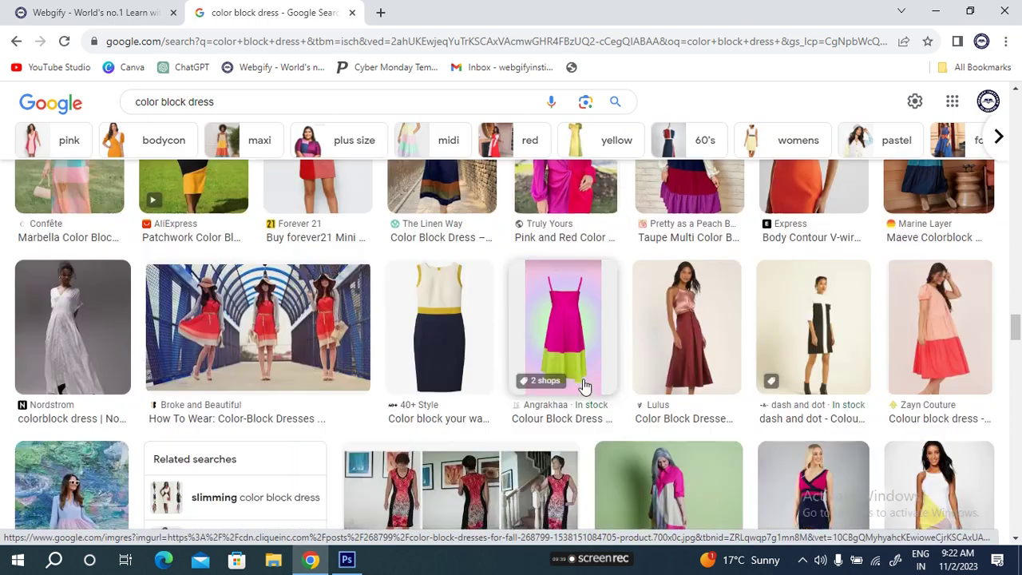
scroll(584, 387, "down", 1)
scroll(584, 386, "down", 1)
scroll(583, 387, "down", 3)
scroll(583, 387, "up", 1)
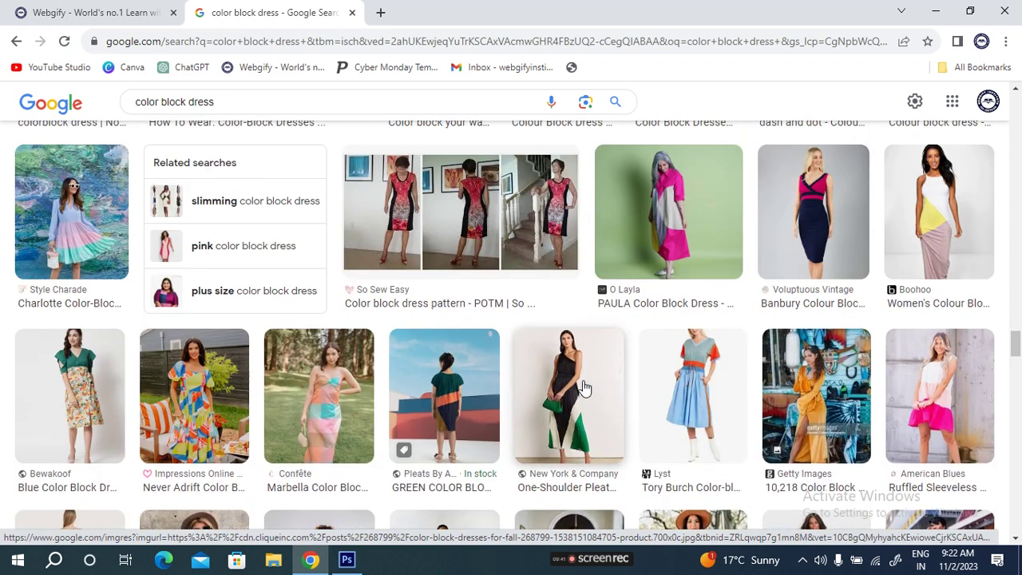
right_click(940, 232)
left_click(903, 393)
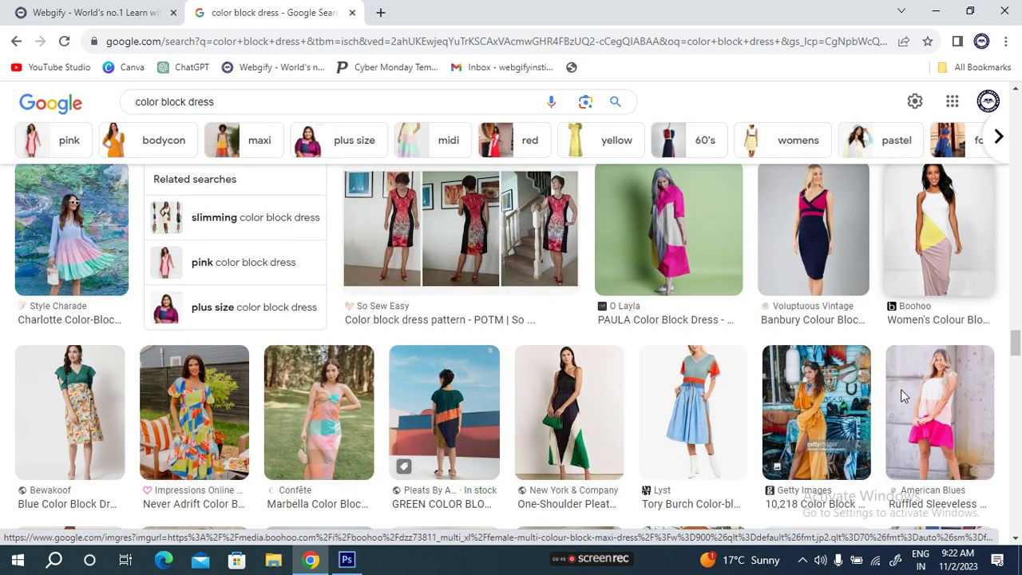
Scroll further down through the color block dress image results
scroll(695, 438, "down", 2)
scroll(639, 400, "down", 5)
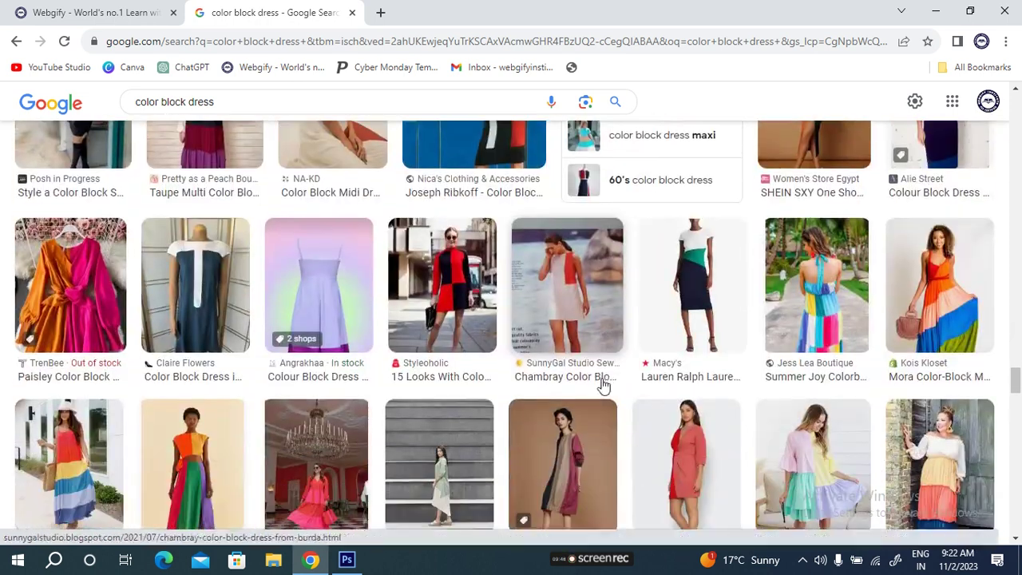
scroll(591, 390, "down", 2)
scroll(551, 399, "down", 2)
scroll(548, 401, "down", 4)
scroll(548, 401, "down", 2)
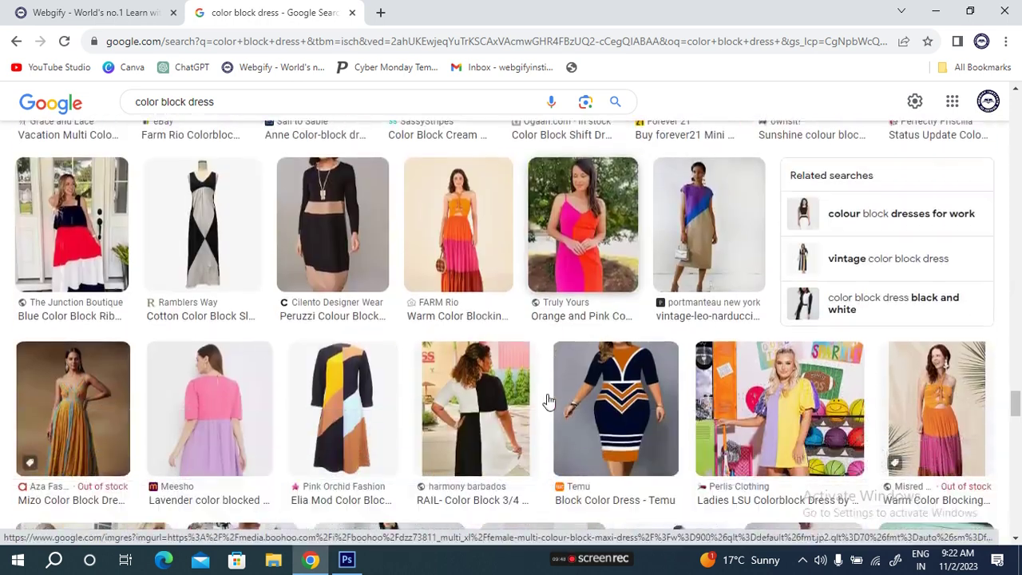
scroll(548, 401, "down", 2)
scroll(548, 400, "up", 3)
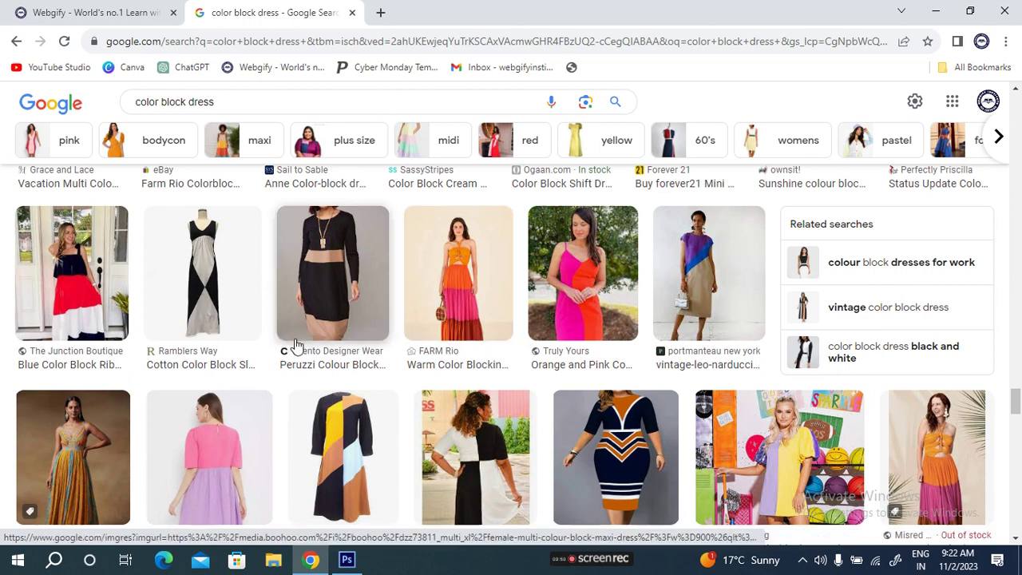
scroll(339, 341, "down", 2)
scroll(340, 341, "down", 5)
scroll(339, 342, "down", 4)
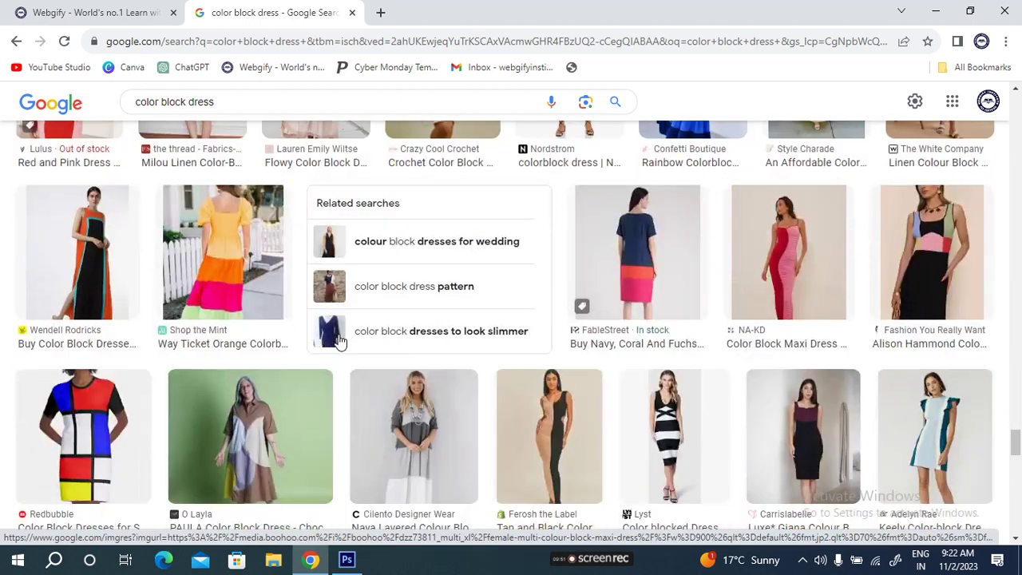
scroll(351, 345, "down", 2)
scroll(365, 349, "down", 2)
scroll(367, 352, "down", 4)
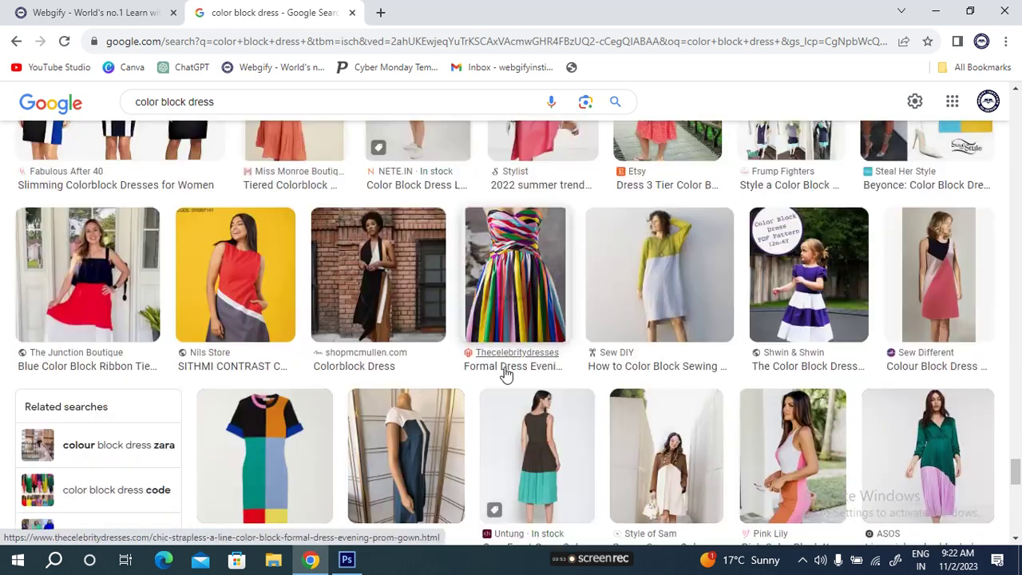
scroll(611, 380, "down", 2)
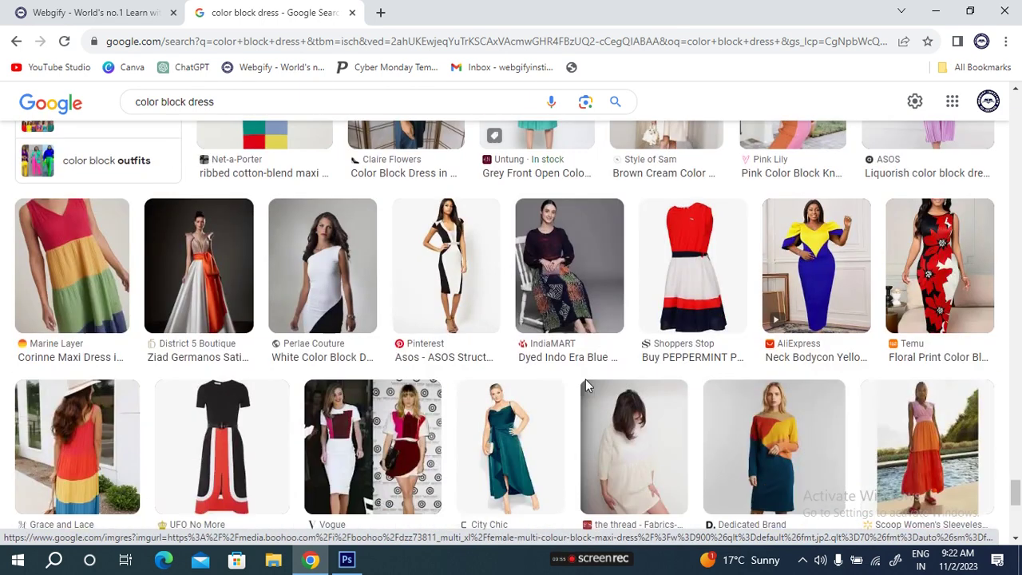
scroll(526, 373, "down", 1)
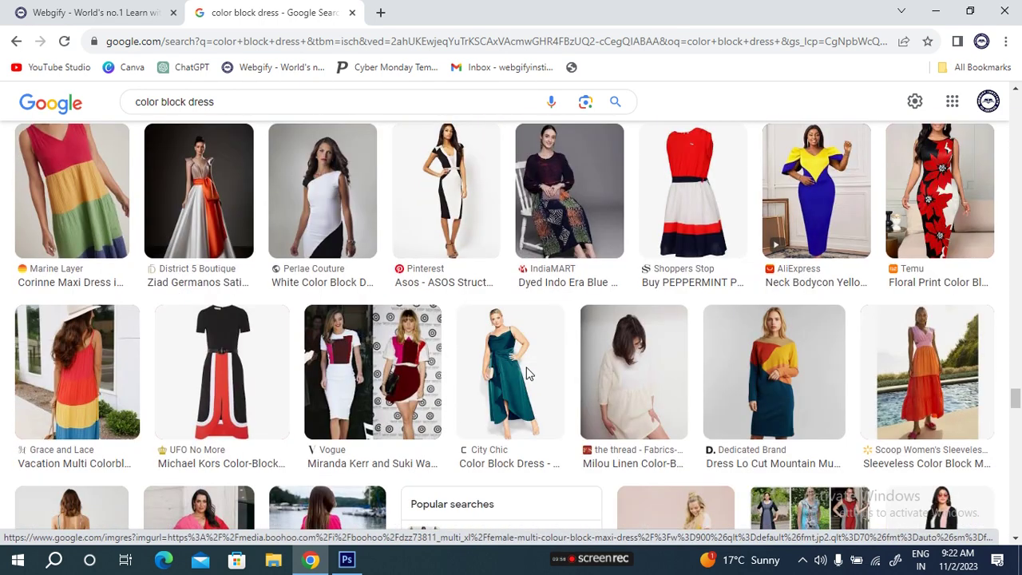
scroll(526, 373, "down", 5)
scroll(519, 372, "up", 2)
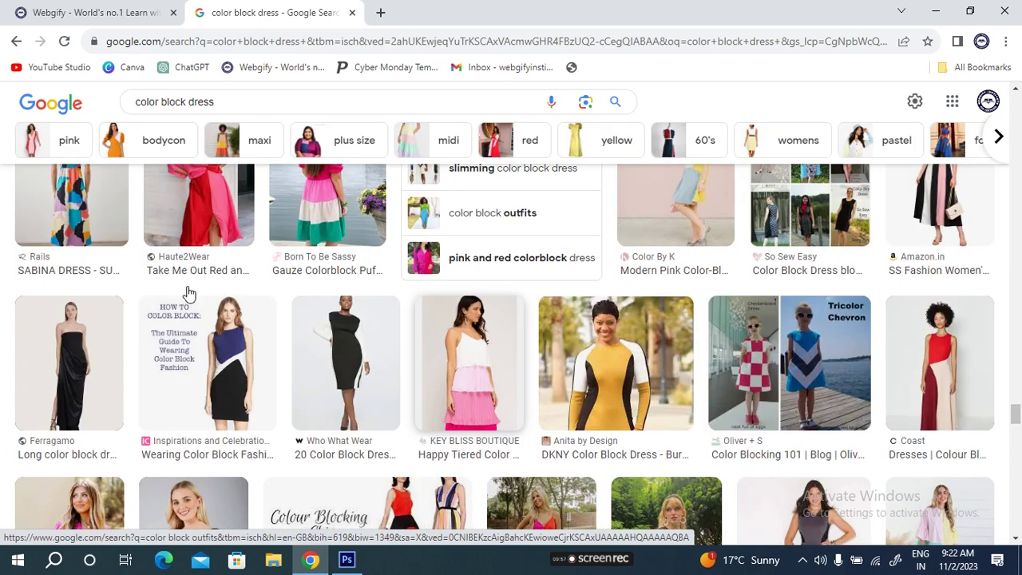
scroll(521, 368, "up", 2)
scroll(524, 355, "down", 2)
scroll(524, 355, "down", 4)
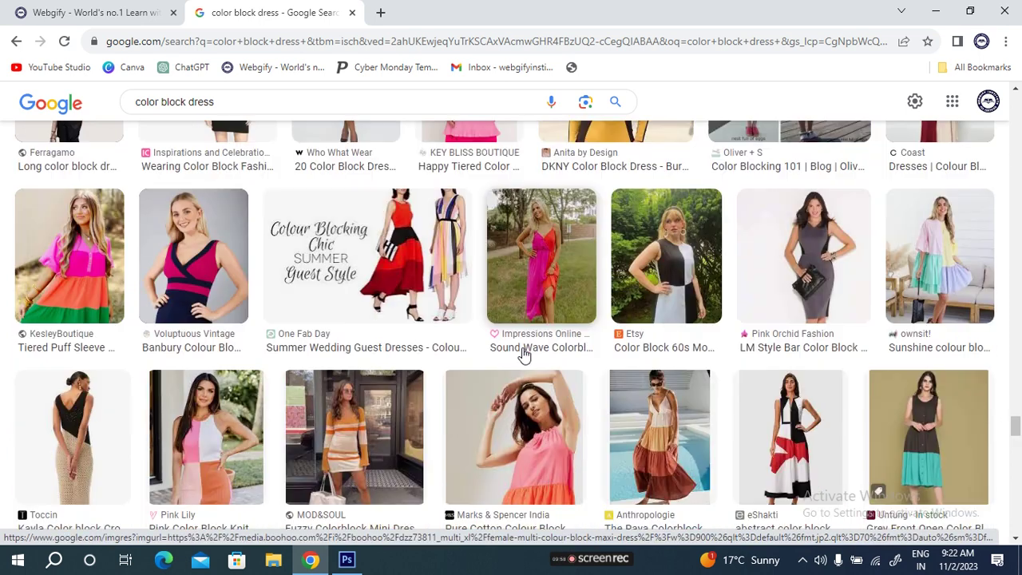
scroll(524, 354, "down", 5)
scroll(524, 355, "down", 2)
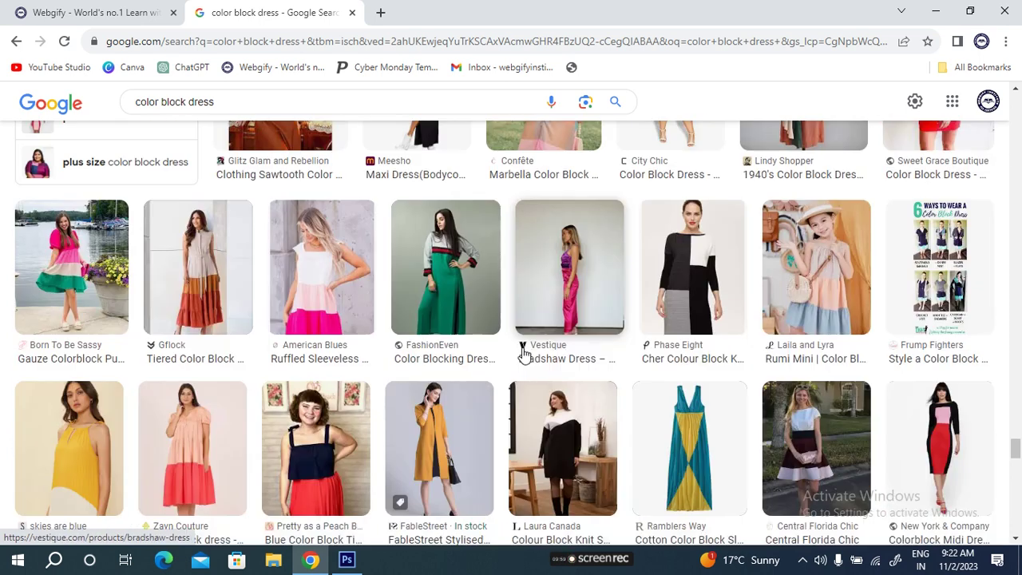
scroll(524, 355, "up", 1)
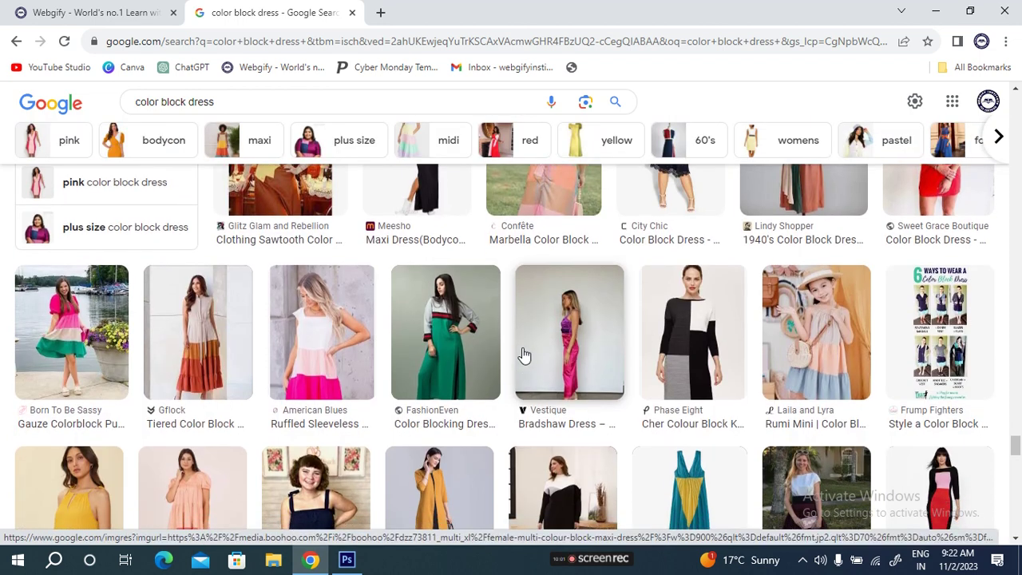
scroll(523, 355, "down", 4)
scroll(503, 355, "down", 3)
scroll(487, 354, "down", 1)
scroll(486, 354, "down", 2)
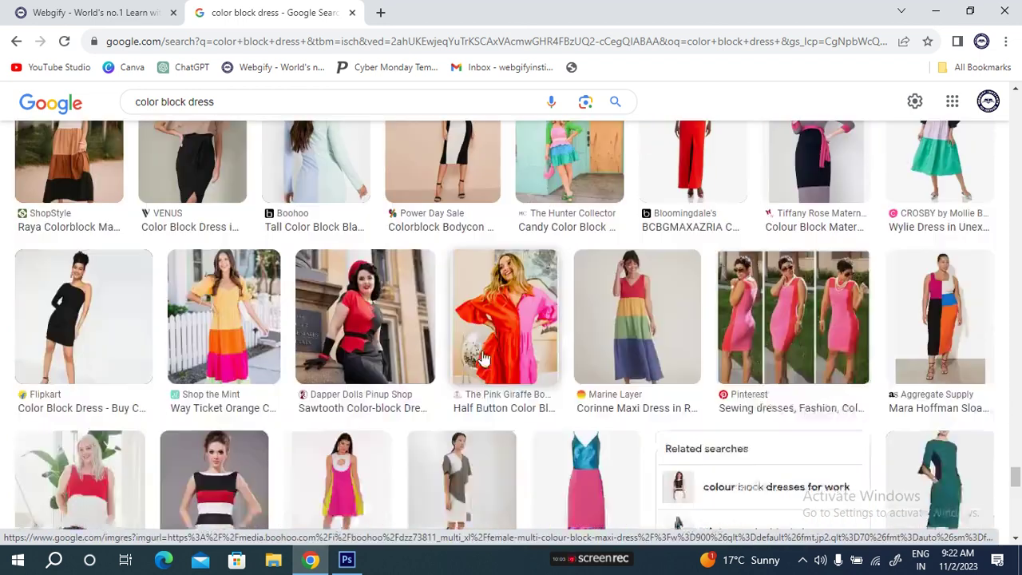
scroll(484, 354, "down", 2)
scroll(482, 357, "up", 2)
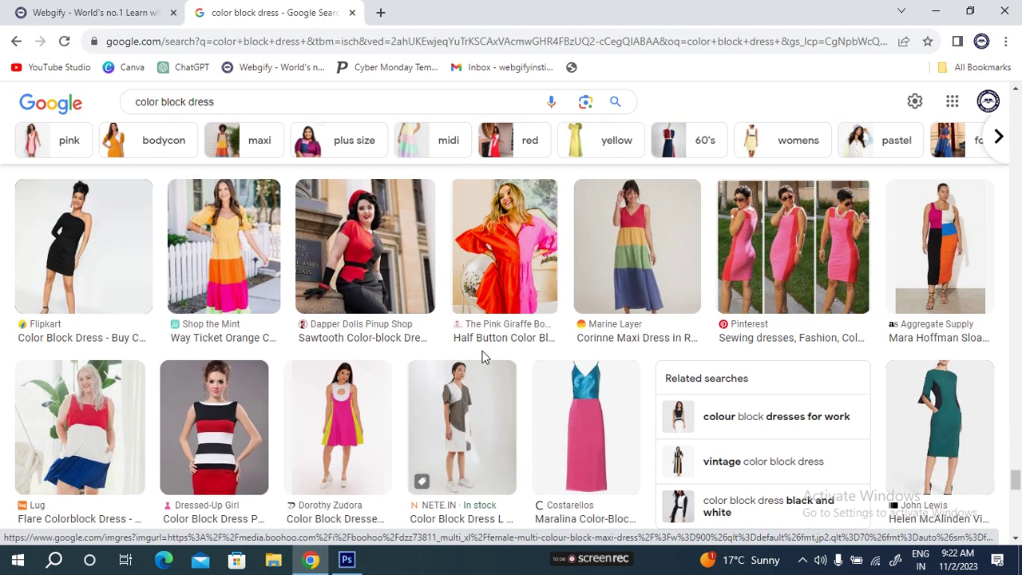
scroll(482, 357, "down", 1)
scroll(482, 357, "down", 1)
scroll(481, 357, "down", 2)
scroll(482, 357, "down", 1)
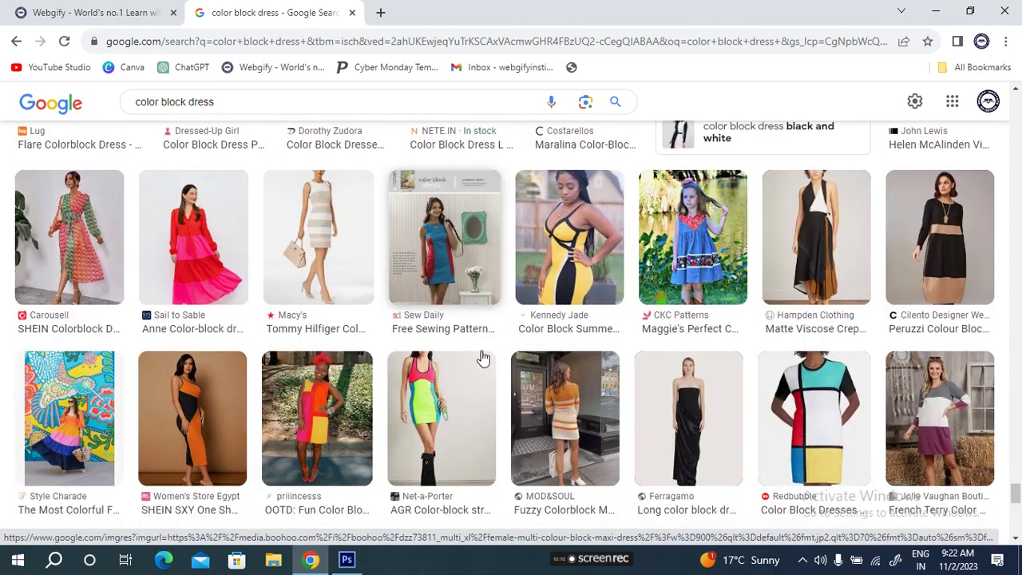
scroll(482, 348, "down", 1)
scroll(481, 348, "down", 1)
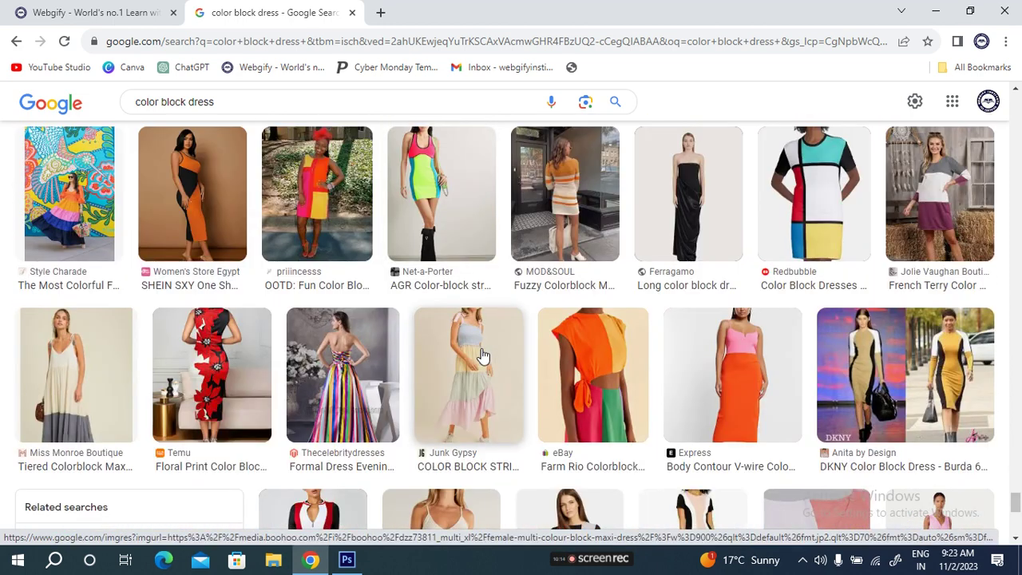
scroll(481, 357, "down", 1)
scroll(593, 380, "down", 3)
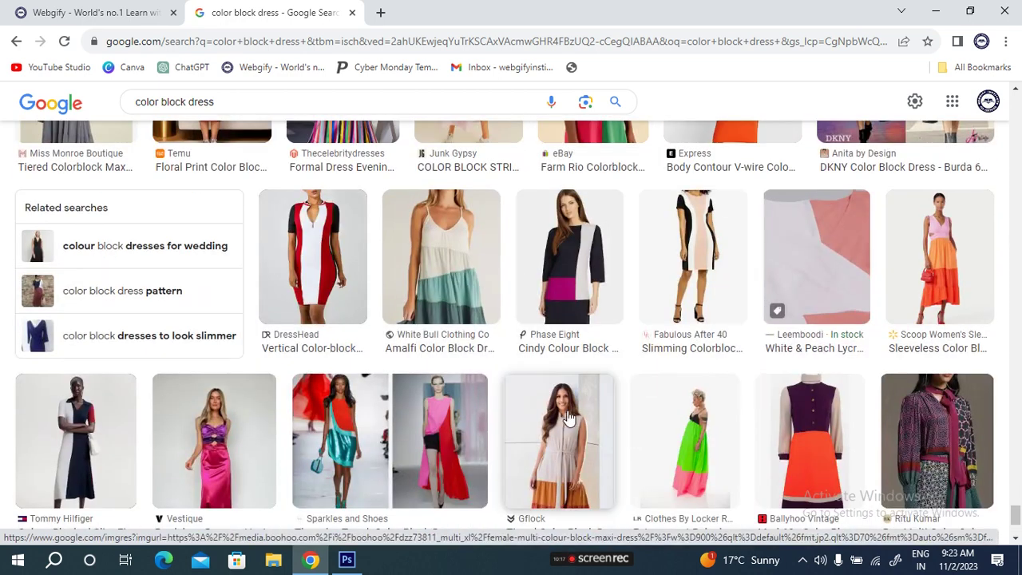
scroll(450, 354, "down", 2)
scroll(451, 359, "up", 4)
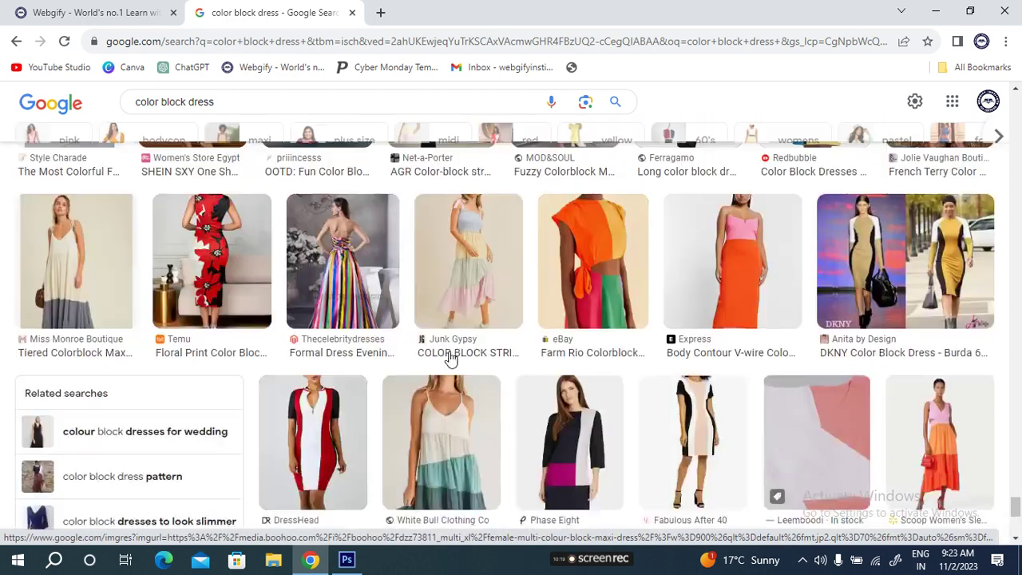
scroll(451, 359, "down", 3)
scroll(453, 360, "down", 3)
scroll(456, 360, "down", 3)
scroll(456, 361, "down", 3)
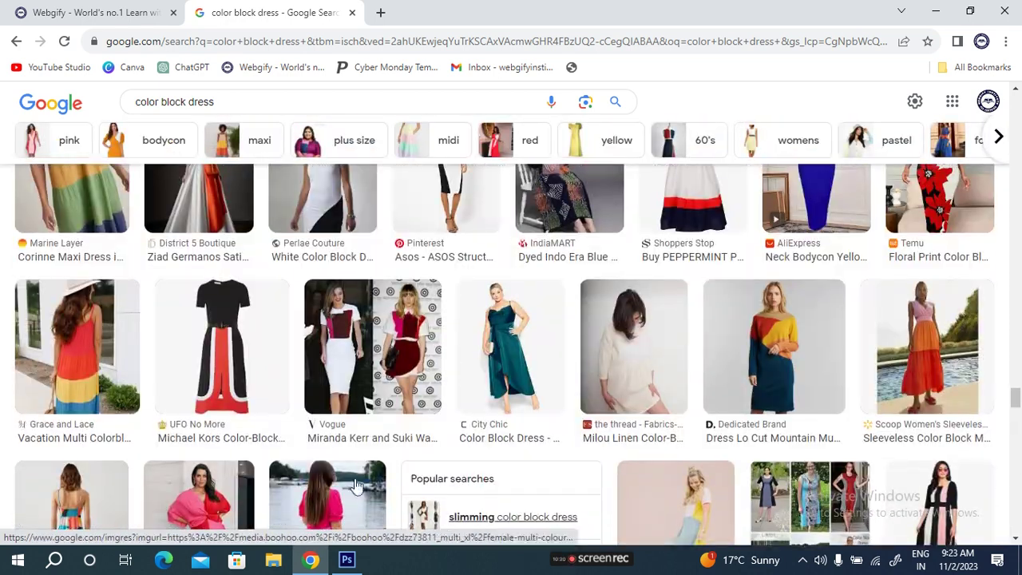
Paste the dress photo into Untitled-1 as Layer 1 and scale it up to span the canvas height
key("alt+Tab")
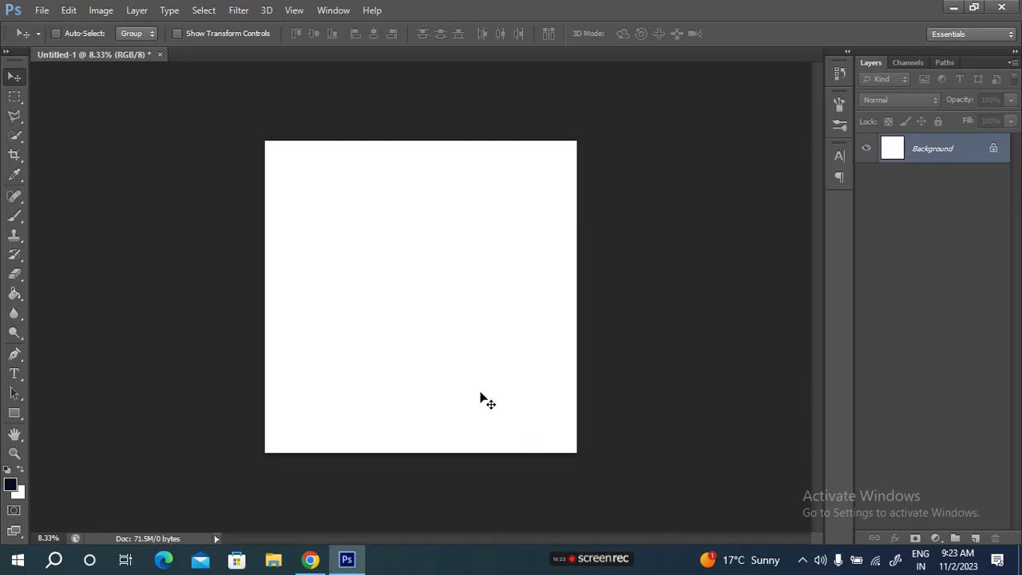
key("ctrl+v")
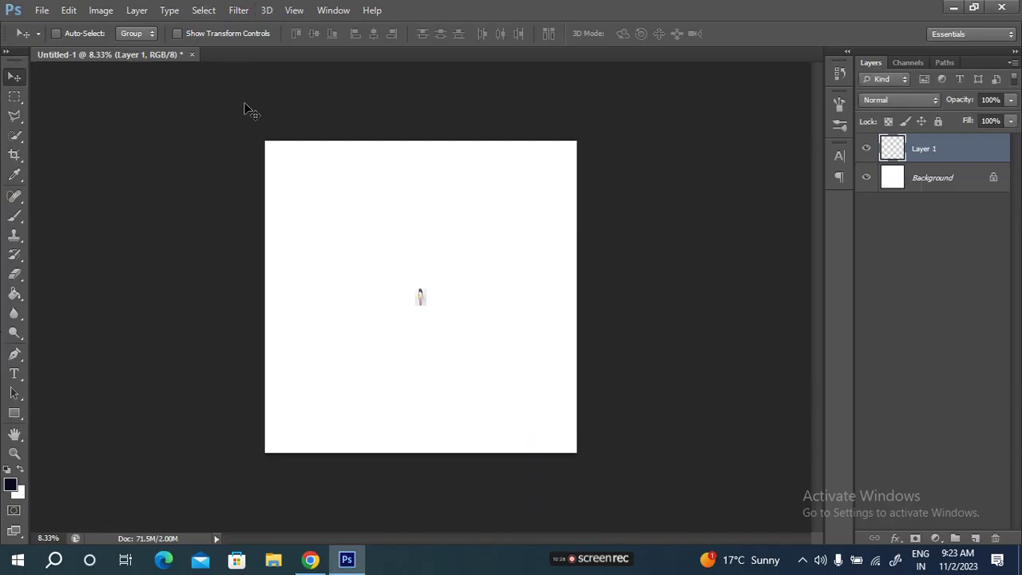
key("ctrl+t")
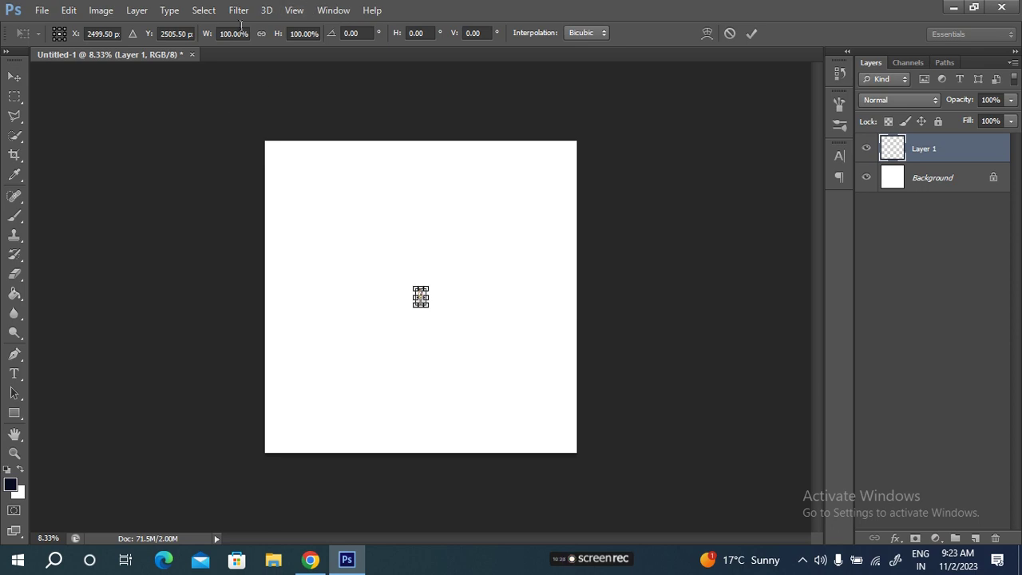
mouse_move(209, 36)
left_mouse_down()
mouse_move(200, 35)
mouse_move(543, 50)
left_mouse_up()
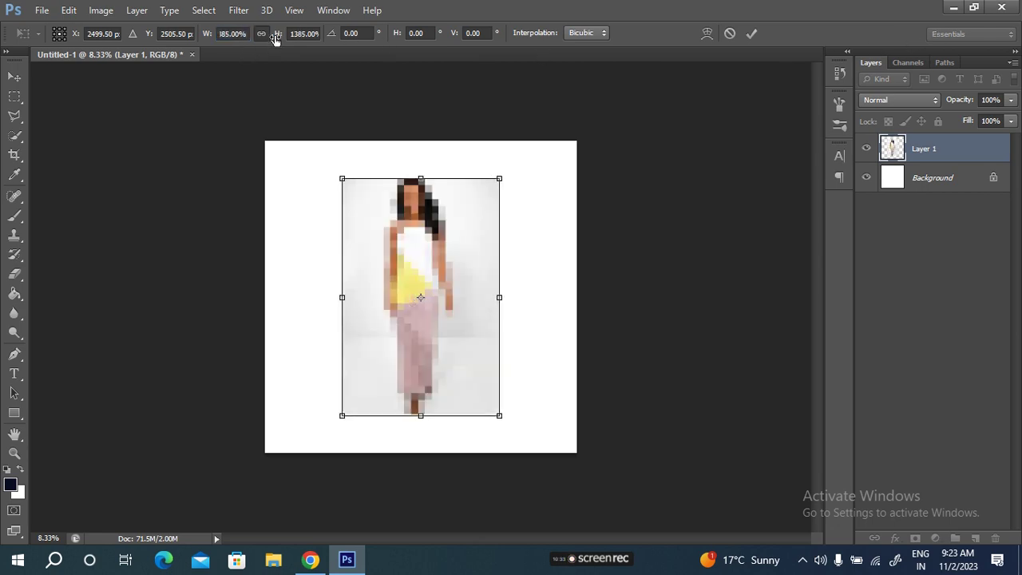
left_click_drag(275, 38, 282, 39)
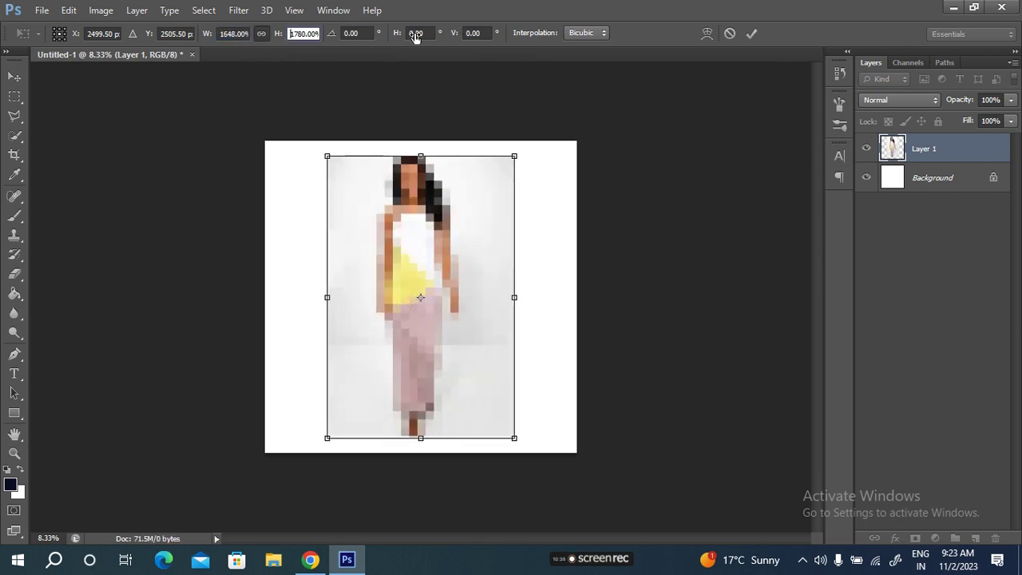
left_click_drag(414, 36, 680, 35)
left_click(752, 33)
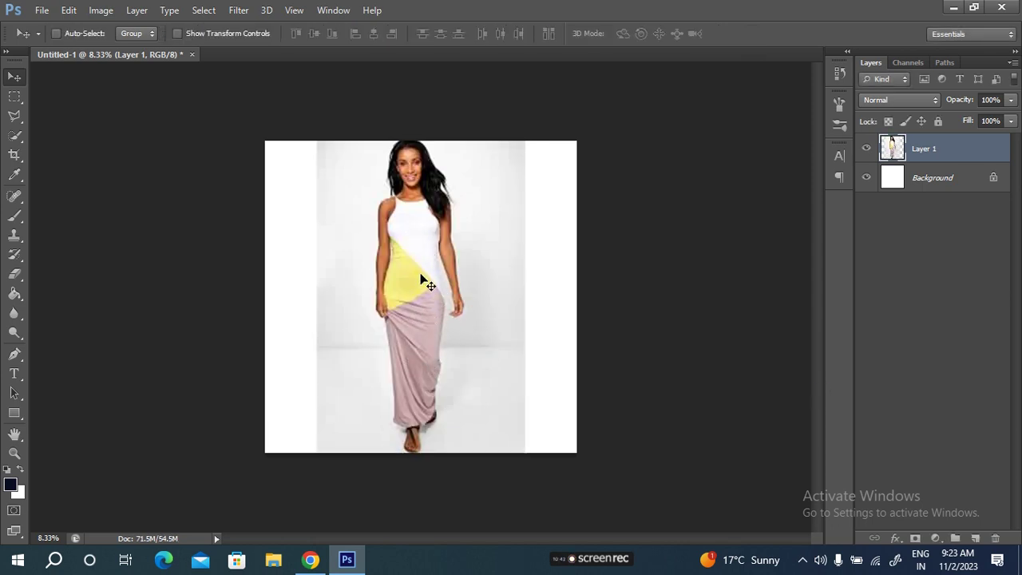
Add Layer 2 above the Background and set the foreground to a pale pink sampled from the dress skirt
left_click(957, 179)
left_click(975, 539)
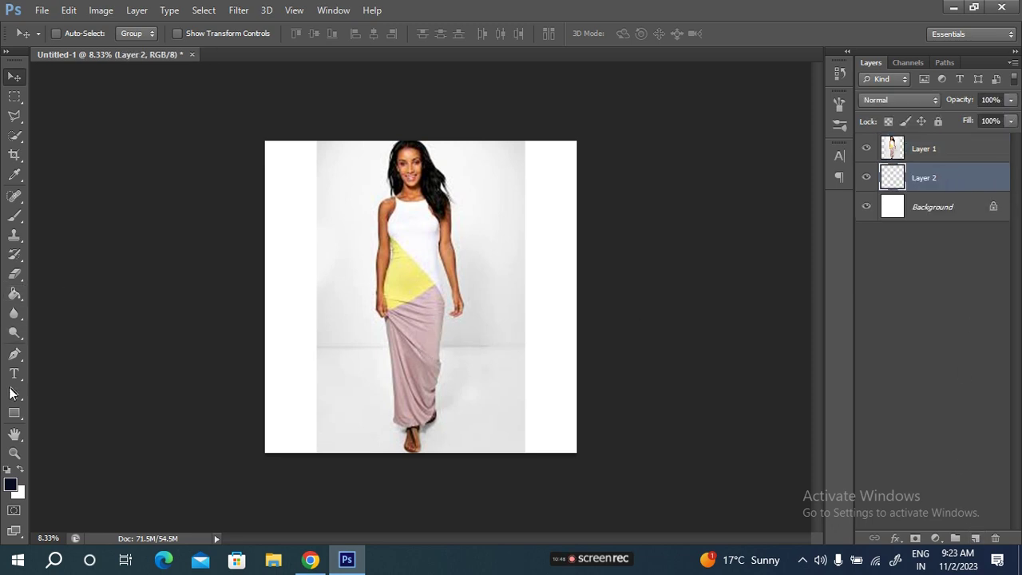
left_click(11, 485)
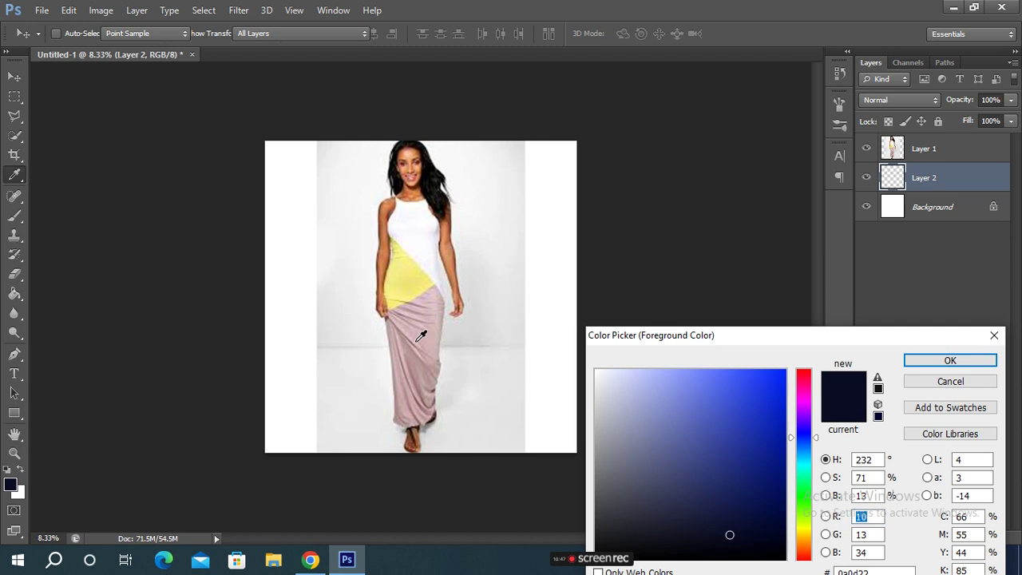
left_click(409, 326)
left_click(405, 323)
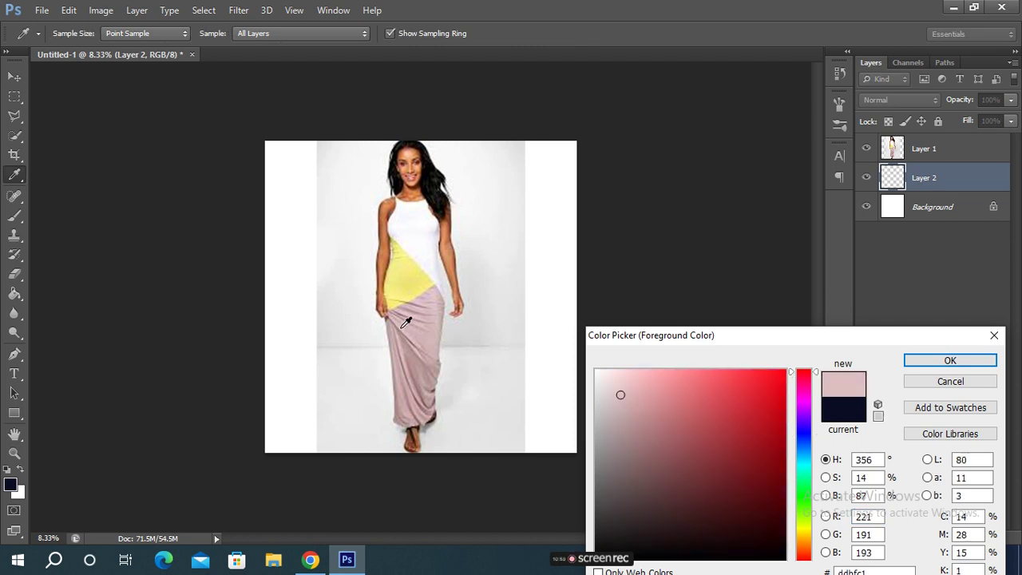
left_click(950, 360)
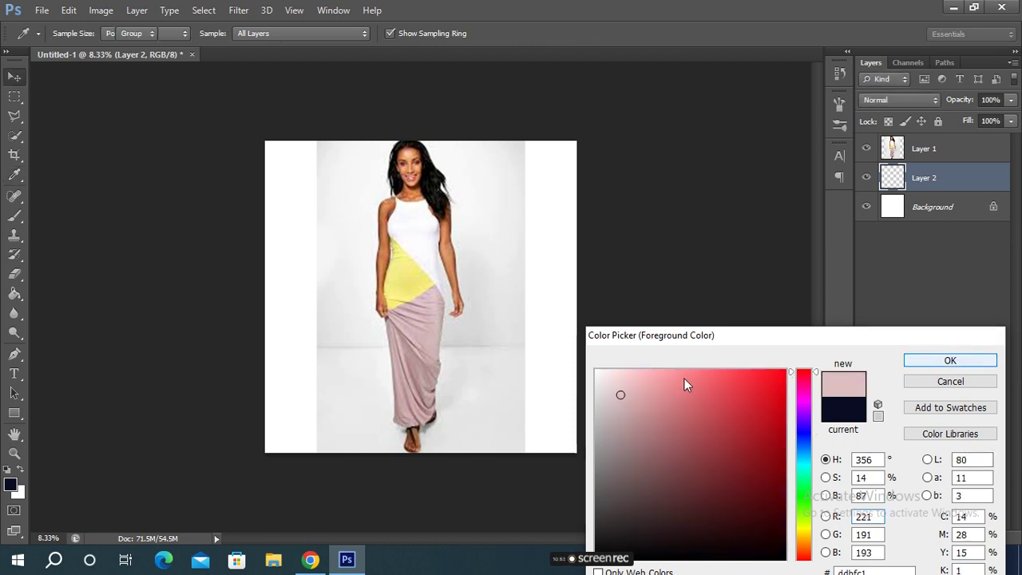
Fill Layer 2 with the pale pink using the Paint Bucket and add an empty Layer 3
key("v")
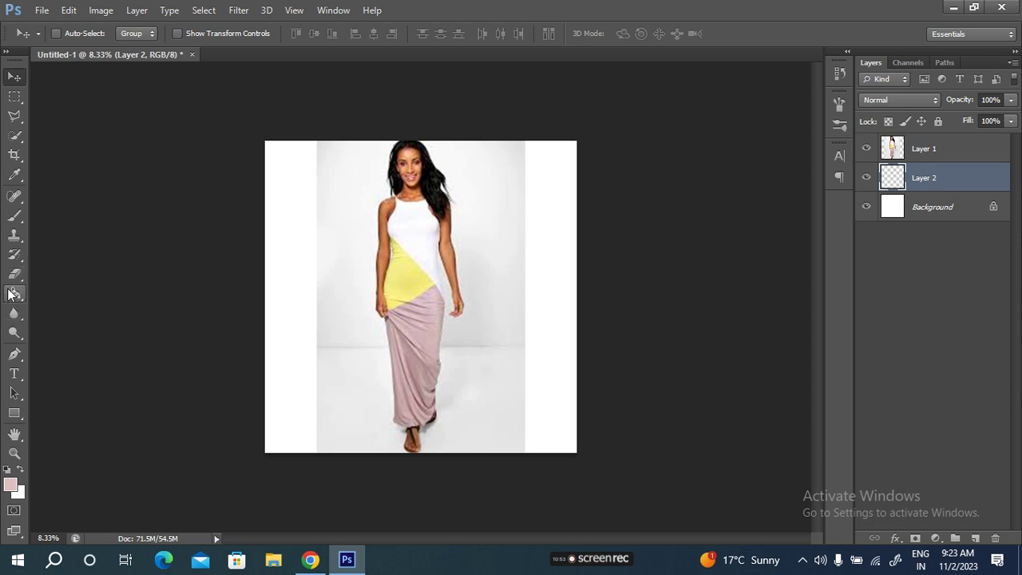
left_click(13, 294)
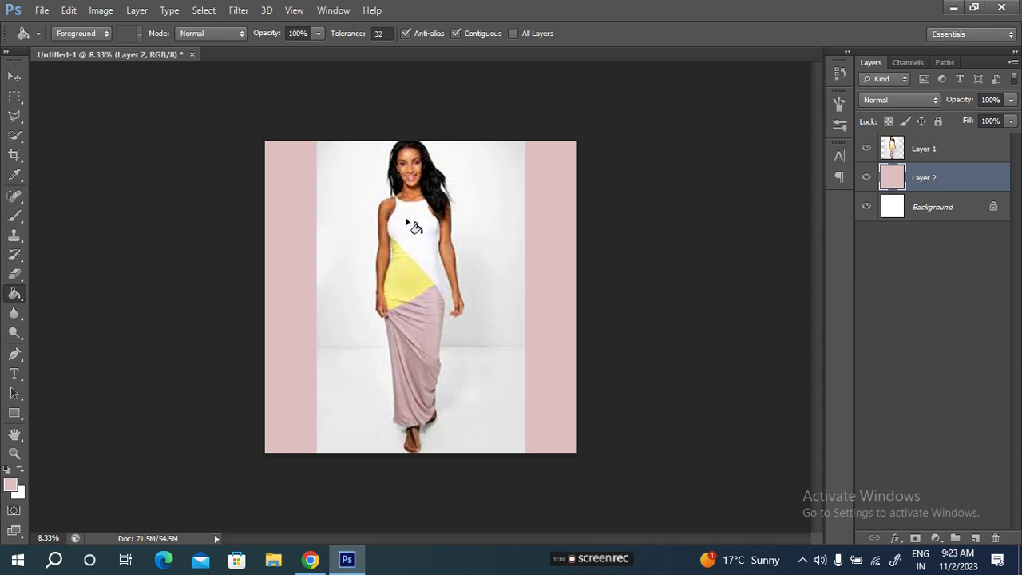
left_click(975, 539)
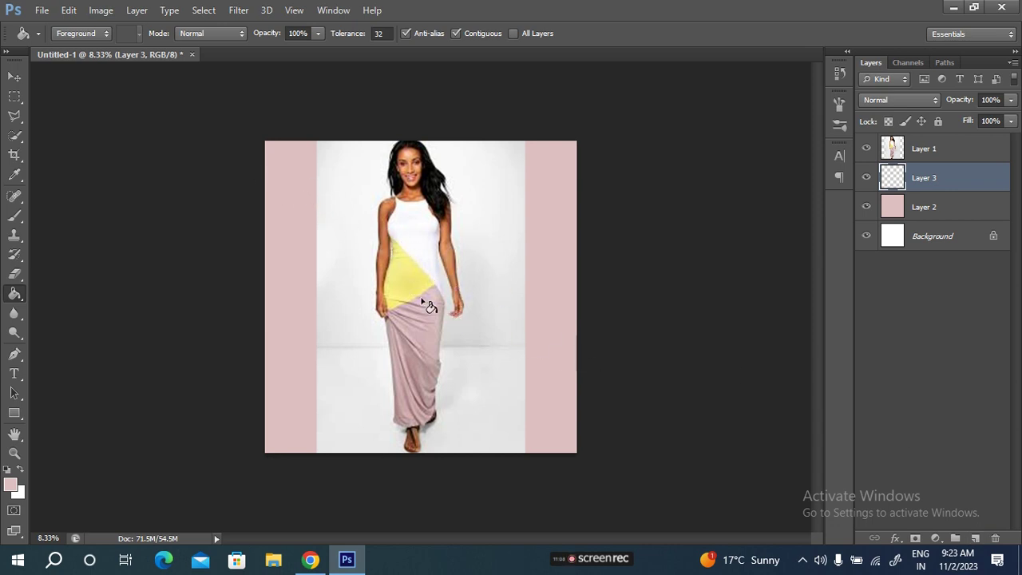
Draw a slanted Polygonal Lasso selection over the canvas's upper-right area on Layer 3
left_click(14, 117)
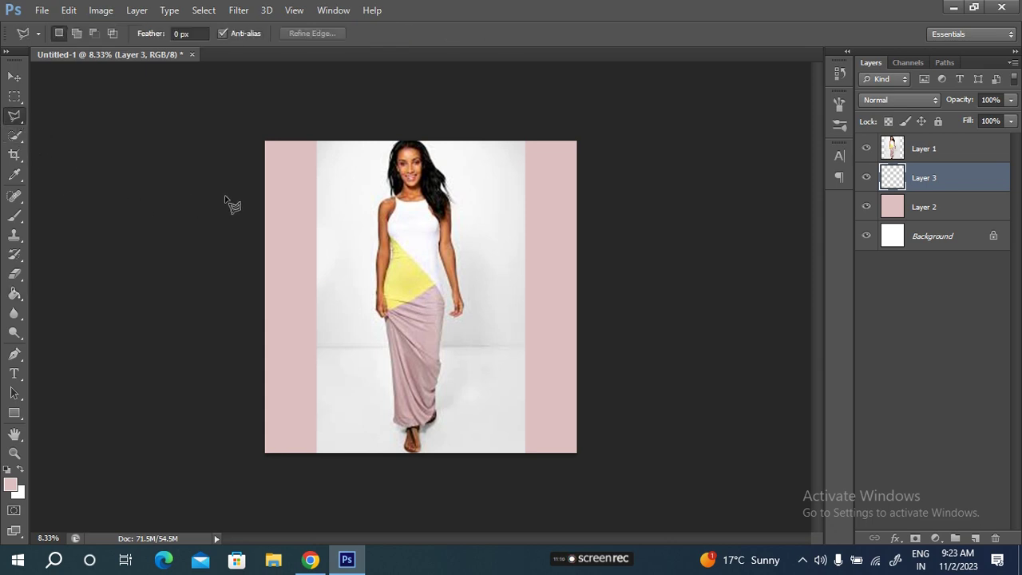
left_click(253, 167)
left_click(586, 360)
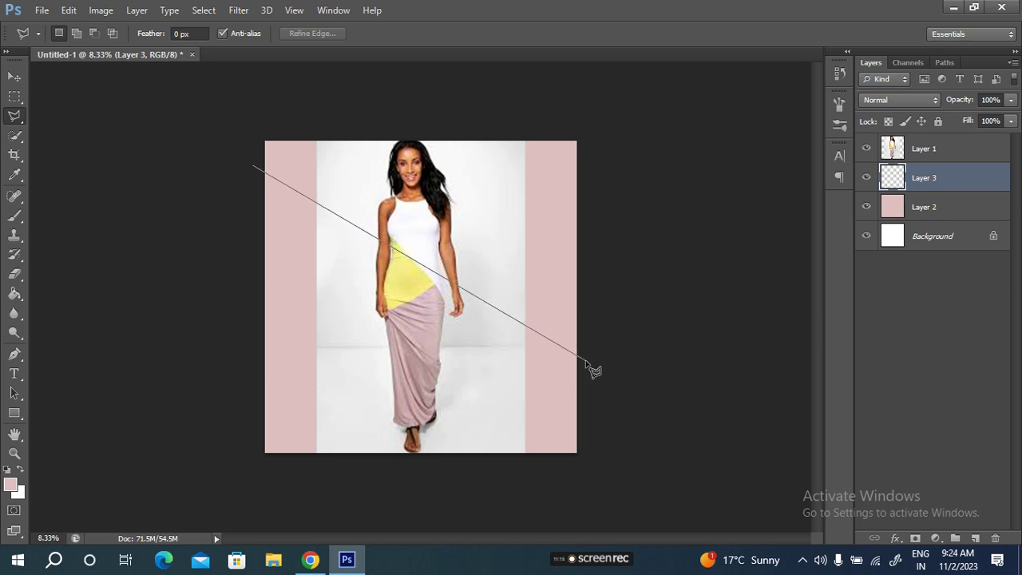
left_click(593, 117)
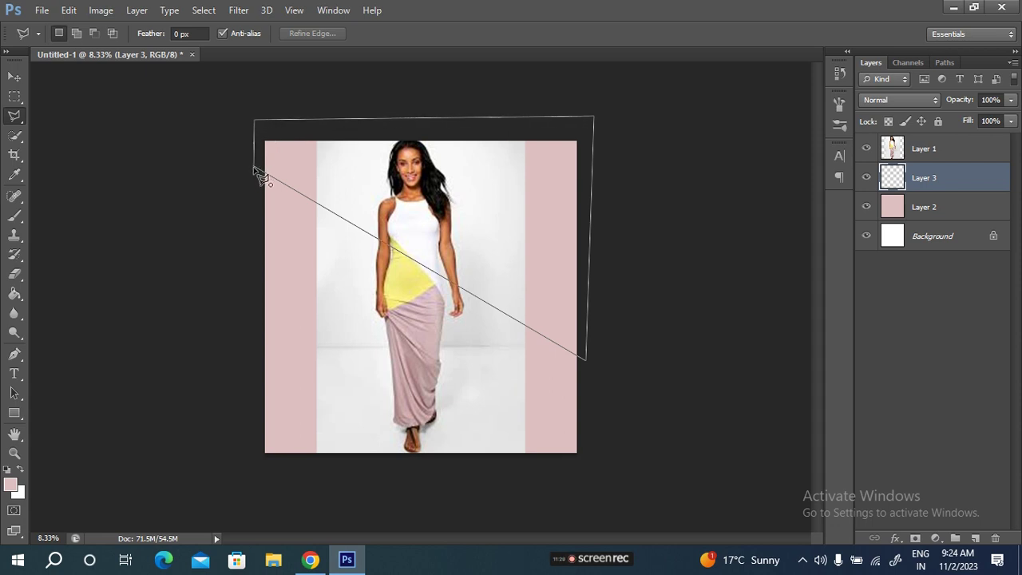
right_click(499, 205)
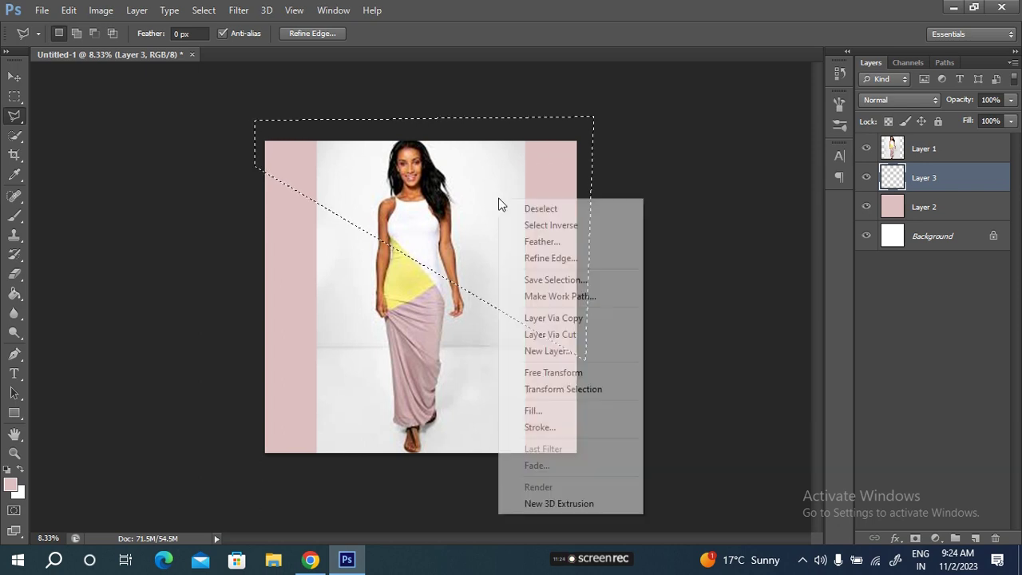
Fill the selection with near-white (#fafafc) sampled from the photo's background, then deselect
left_click(557, 410)
left_click(627, 211)
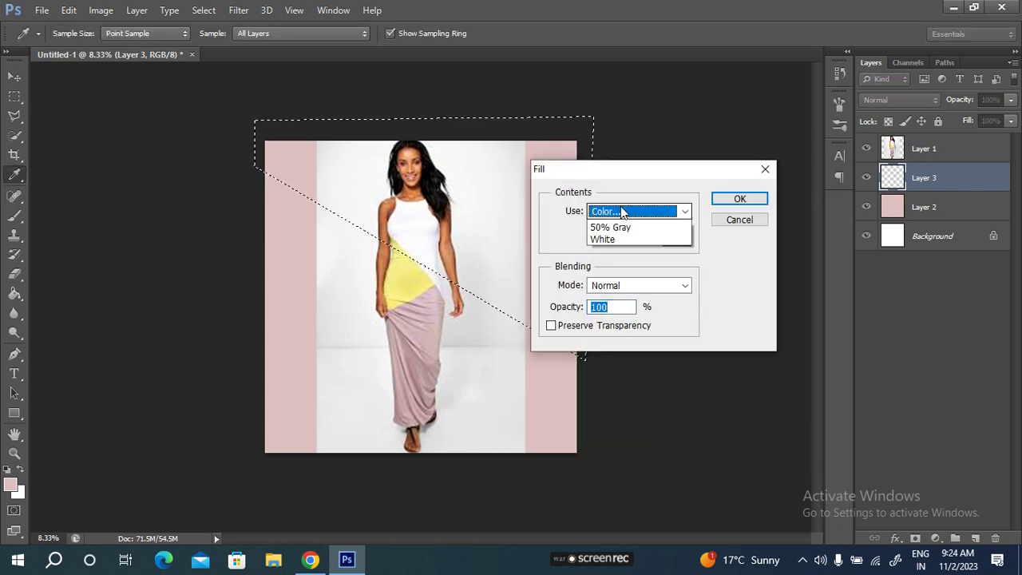
left_click(625, 253)
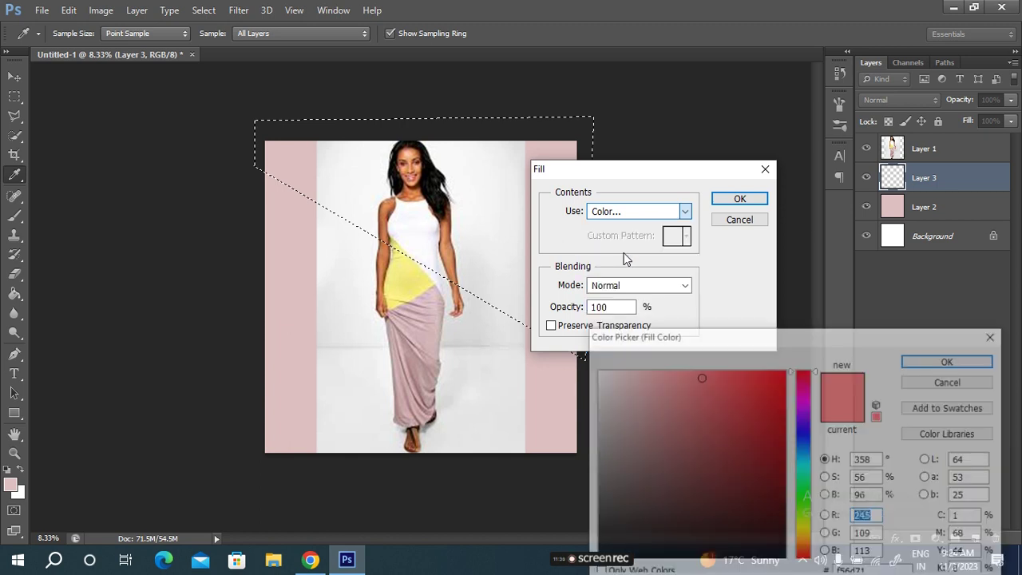
left_click_drag(431, 222, 458, 237)
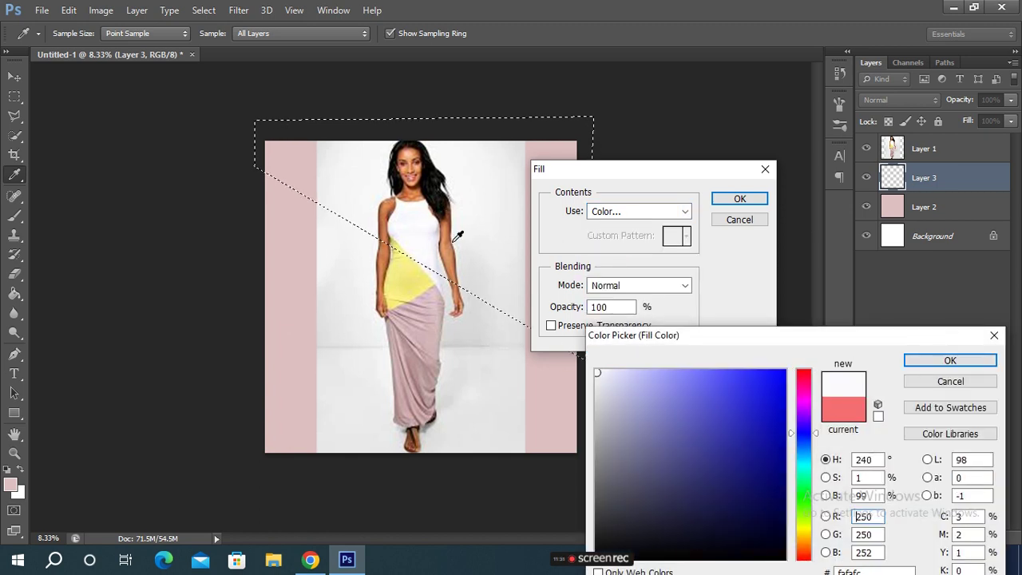
left_click(918, 360)
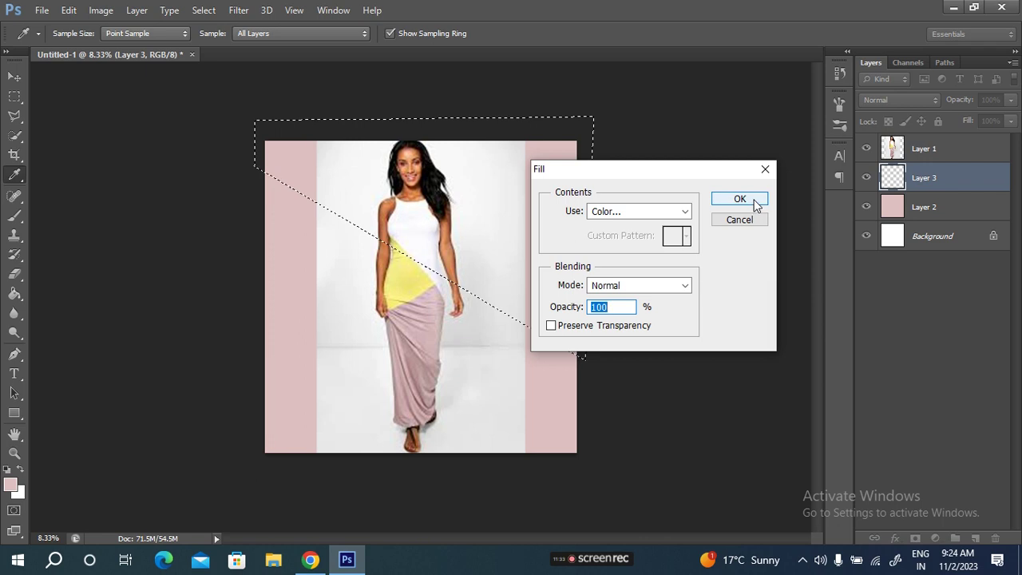
left_click(741, 199)
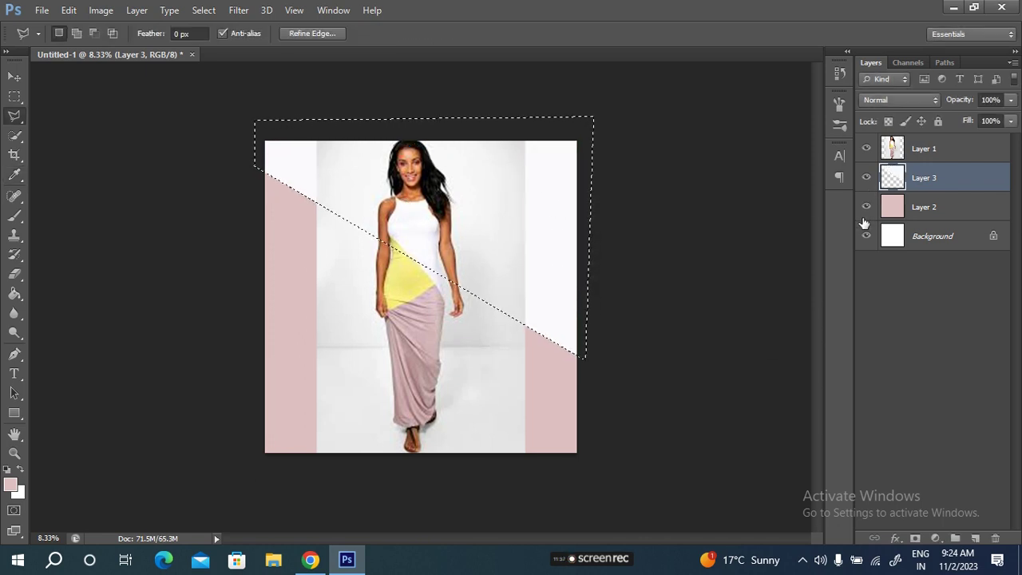
key("ctrl+d")
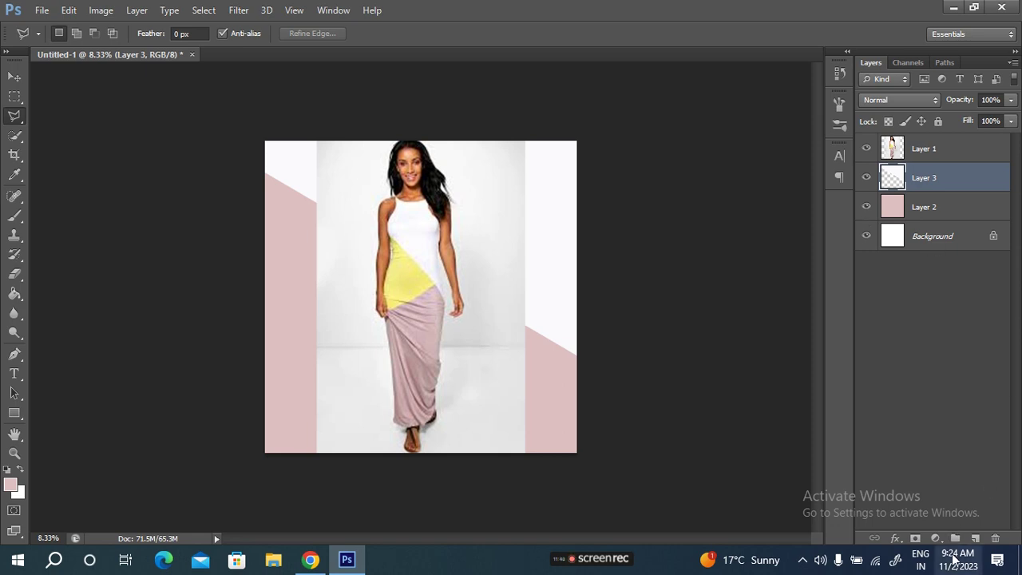
Add Layer 4 and draw a triangular Polygonal Lasso selection along the canvas's left edge
left_click(975, 539)
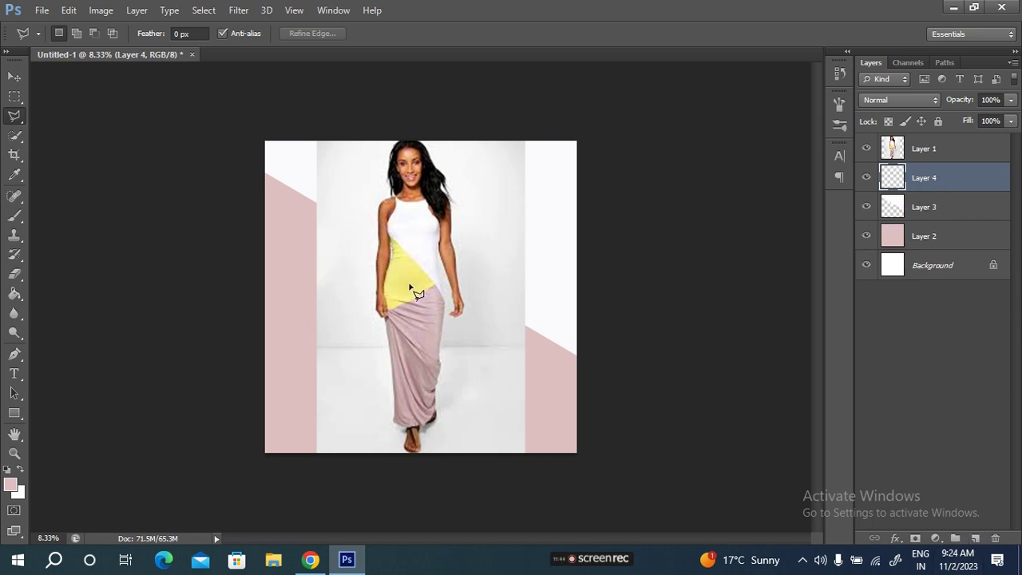
left_click(258, 168)
left_click(433, 267)
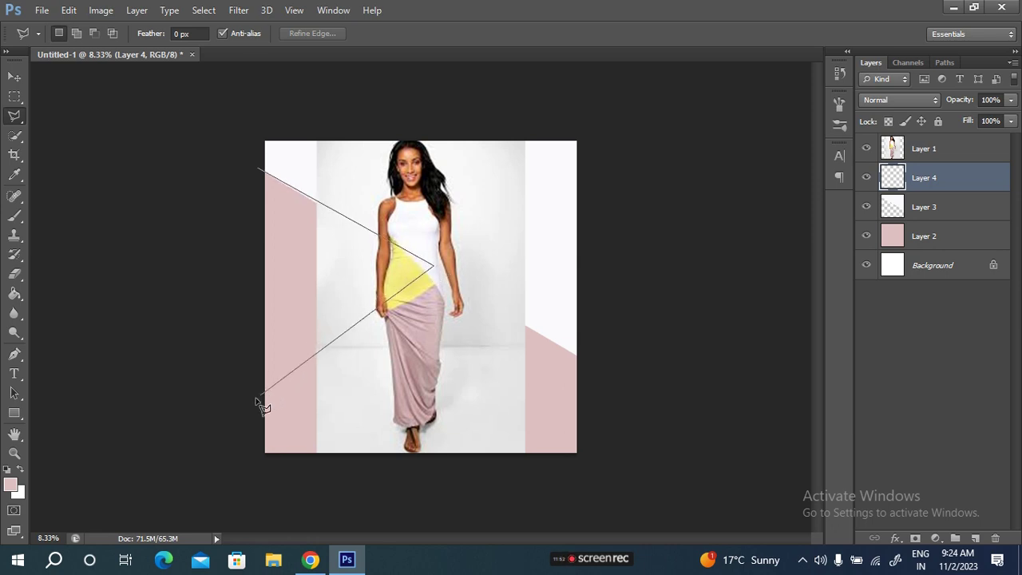
left_click(233, 344)
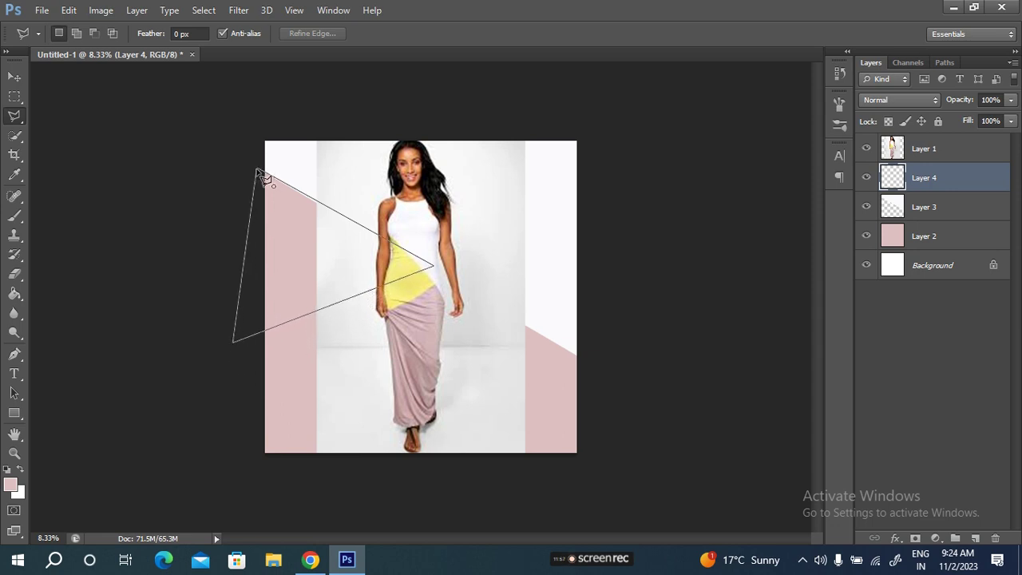
left_click(260, 171)
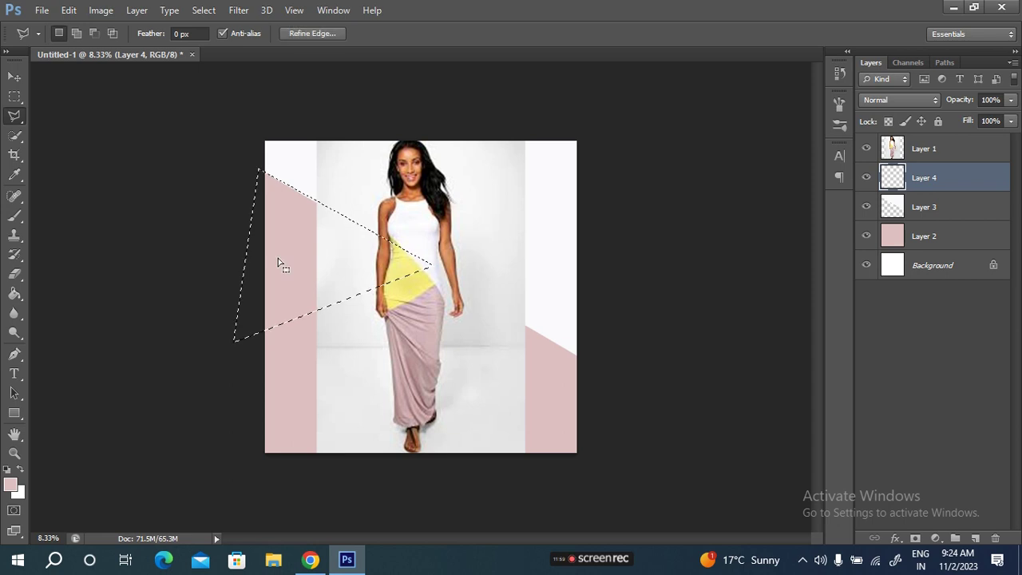
Fill the triangle with yellow (#f2e87e) sampled from the dress, then deselect
right_click(313, 277)
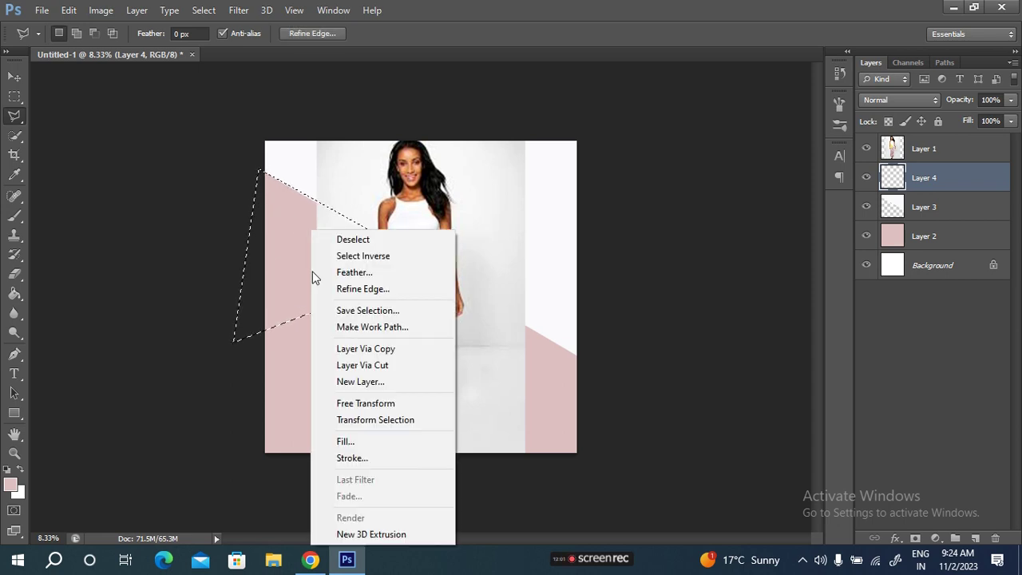
left_click(368, 446)
left_click(639, 211)
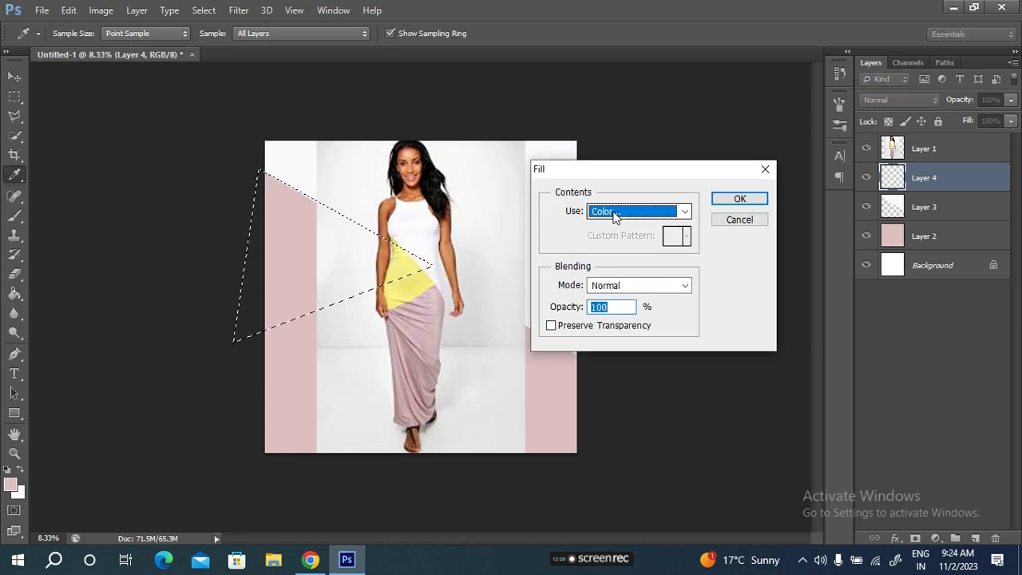
left_click(617, 251)
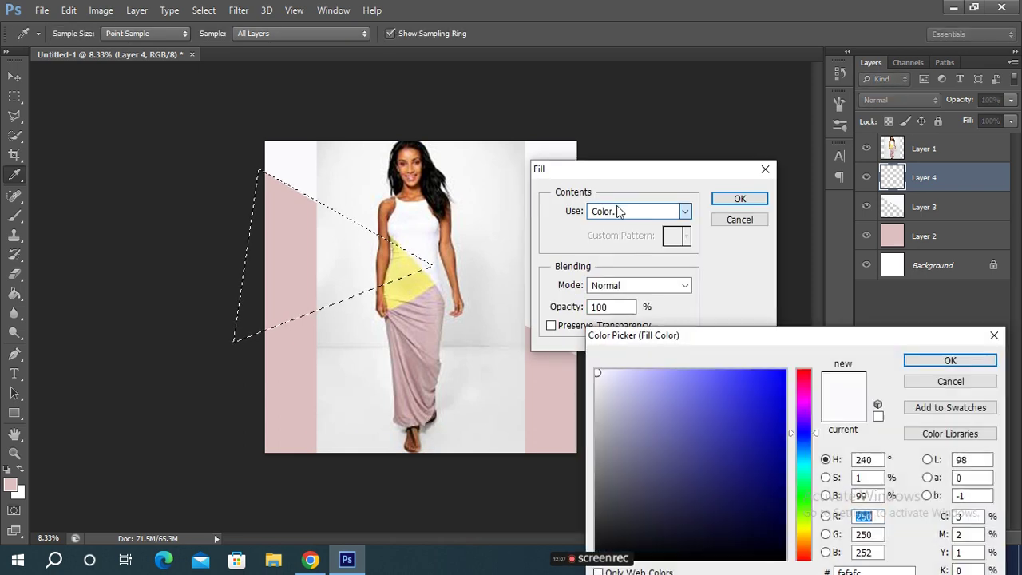
left_click(412, 289)
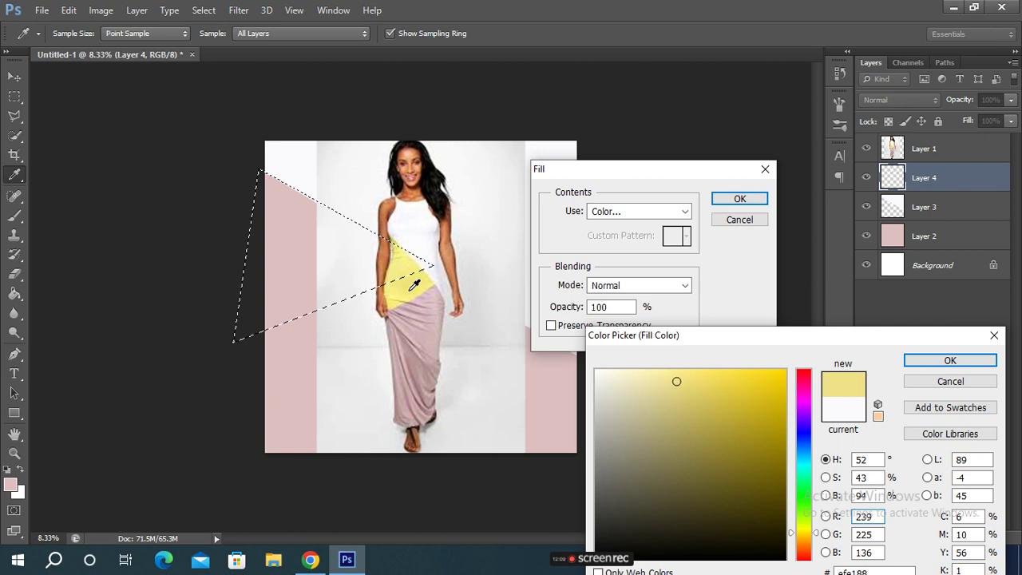
left_click(404, 279)
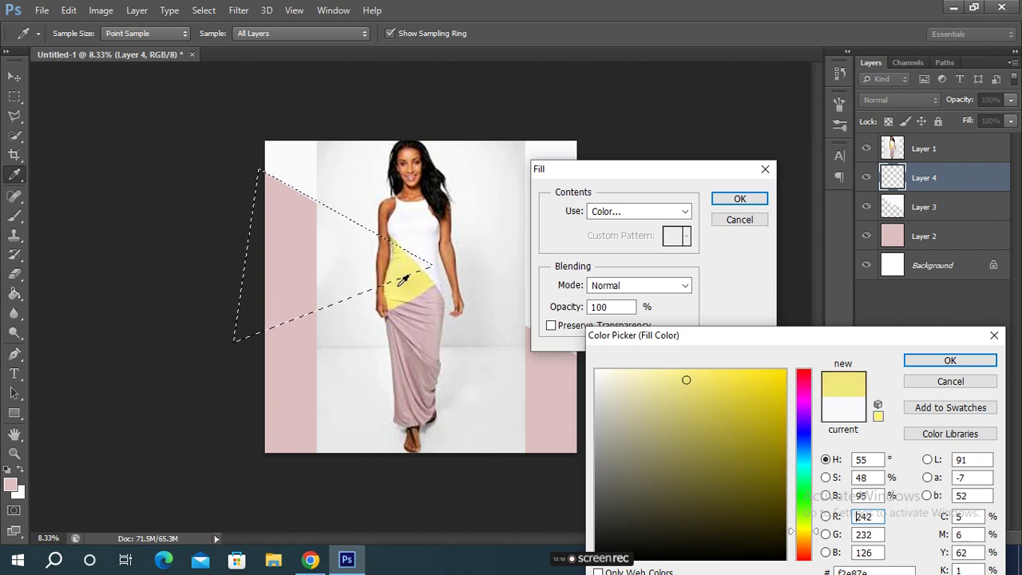
left_click(951, 361)
left_click(757, 199)
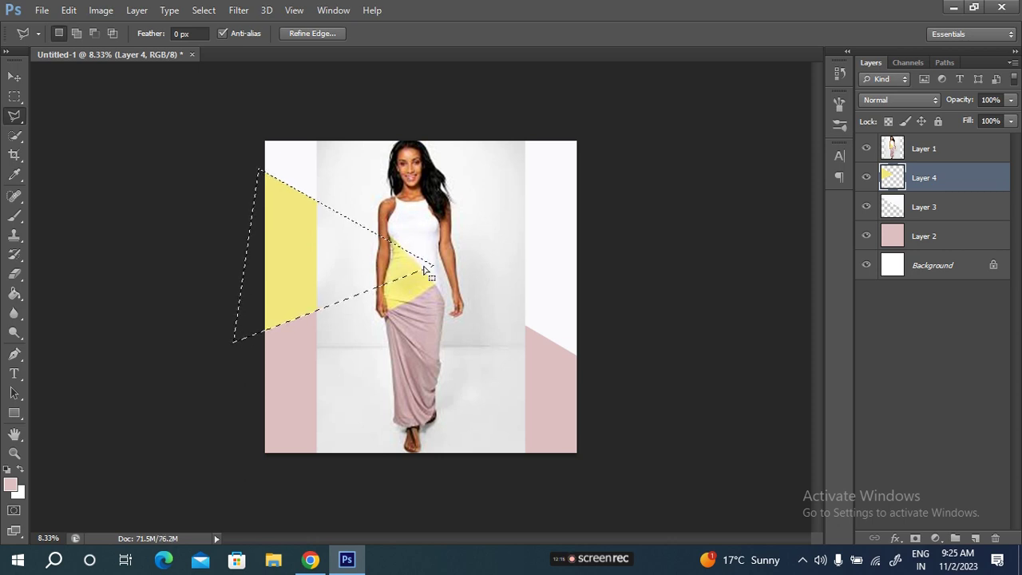
key("ctrl+d")
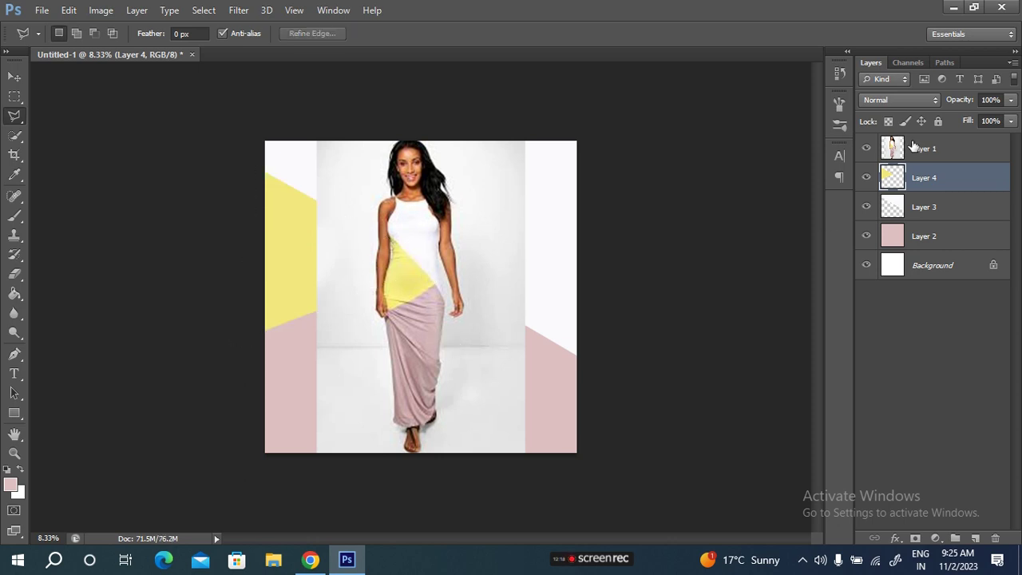
Temporarily hide the dress photo, zoom in, and move Layer 4 below Layer 3
left_click(916, 147)
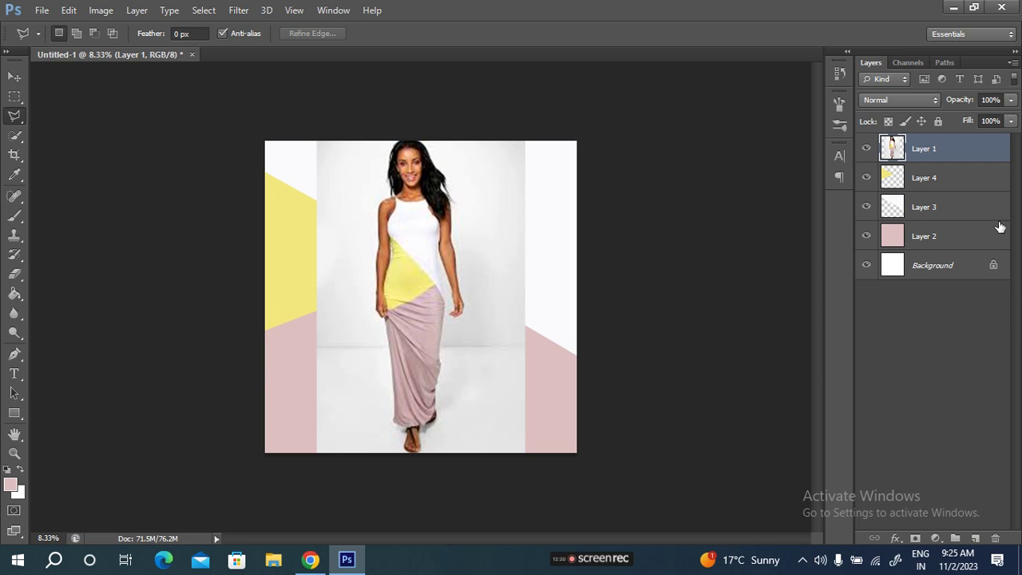
left_click(866, 148)
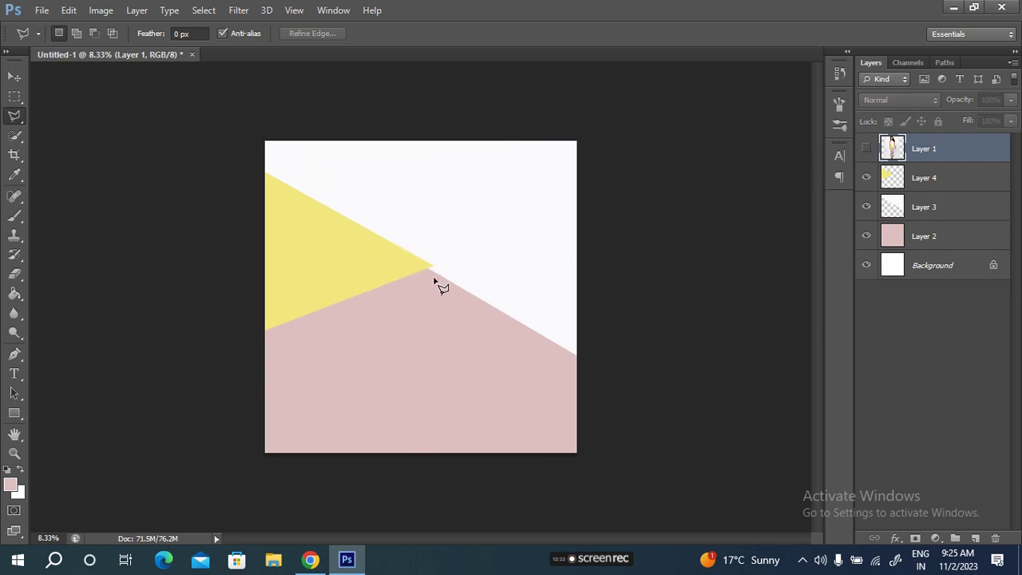
key("ctrl+plus")
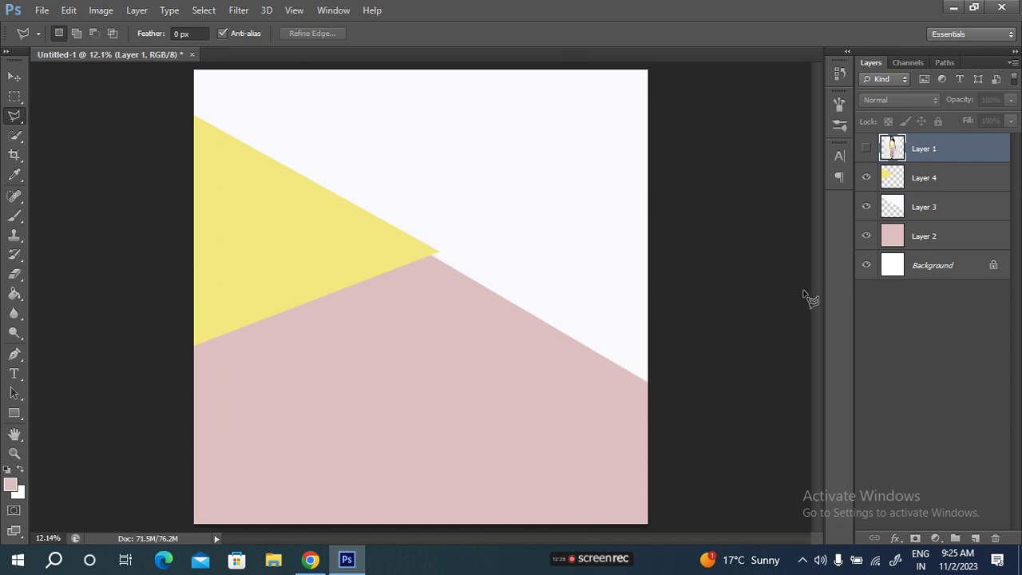
left_click_drag(939, 182, 940, 214)
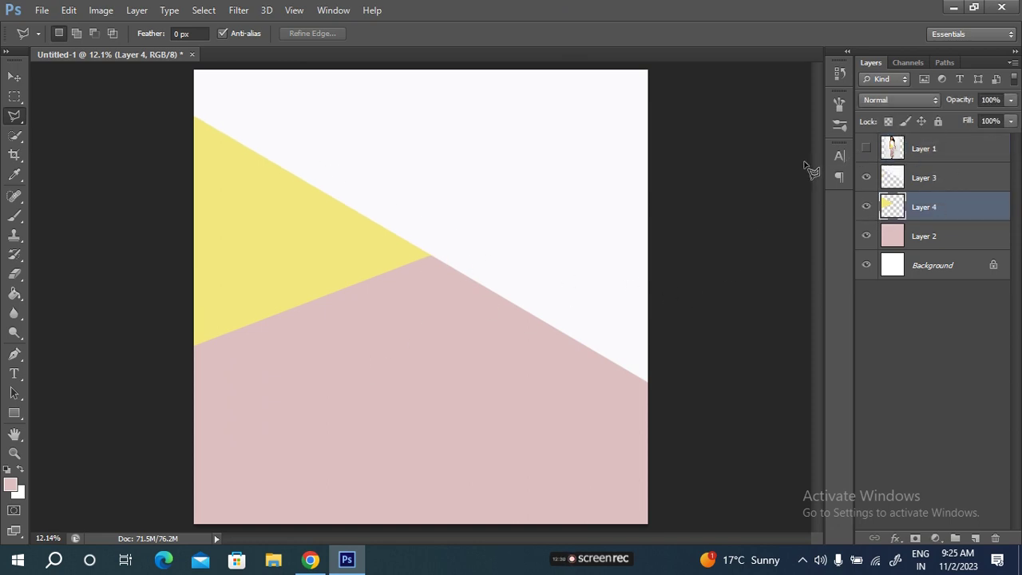
left_click(867, 149)
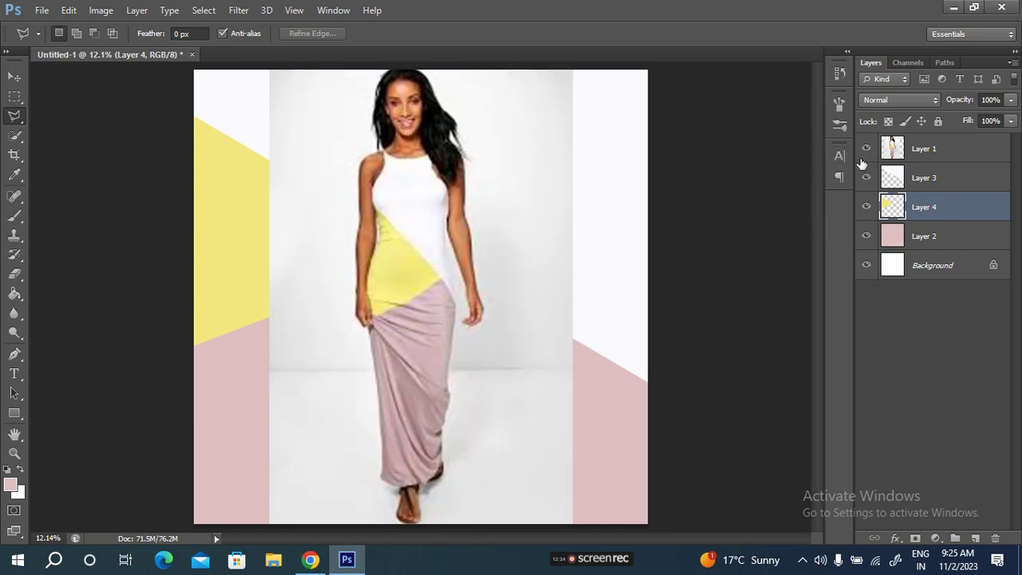
key("ctrl+t")
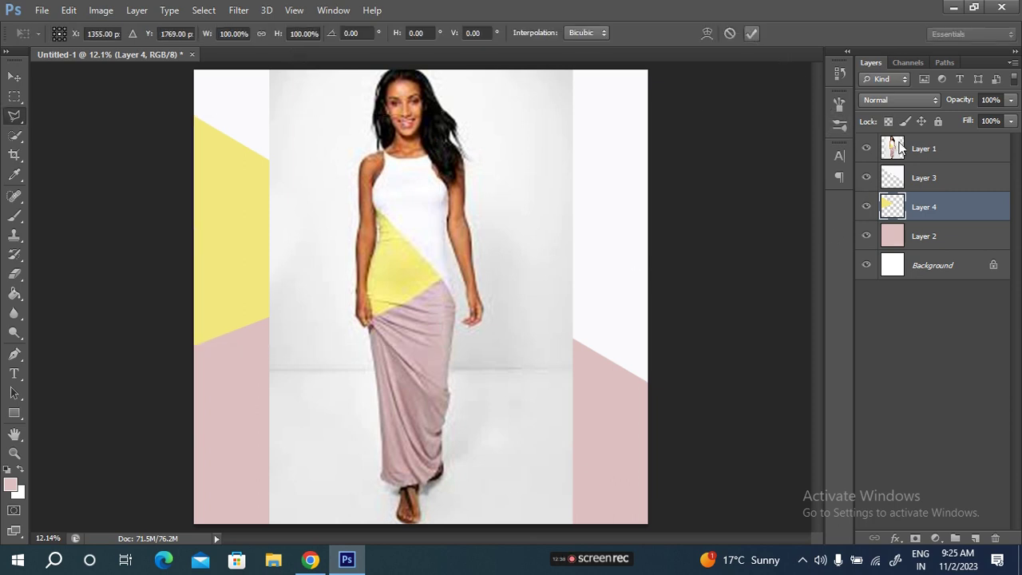
Scale the dress photo on Layer 1 to 50% with linked proportions and move it upper right
left_click(751, 33)
left_click(917, 150)
key("ctrl+t")
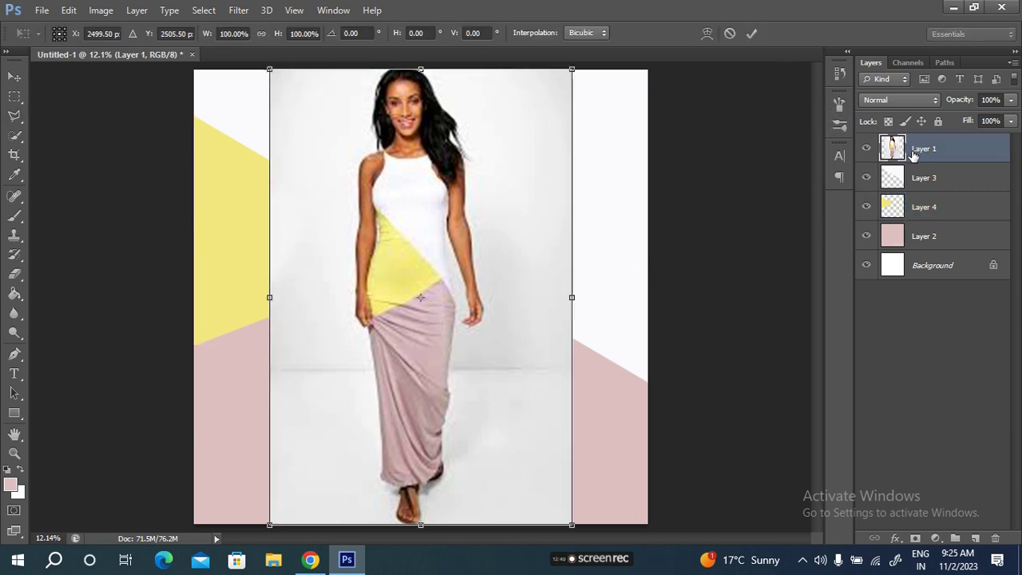
left_click(261, 33)
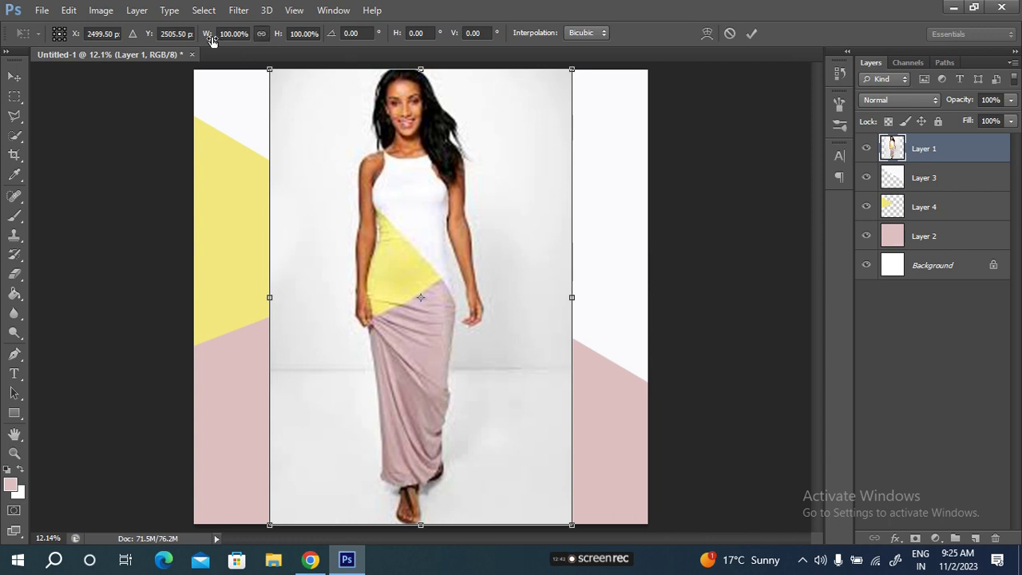
left_click_drag(212, 40, 128, 26)
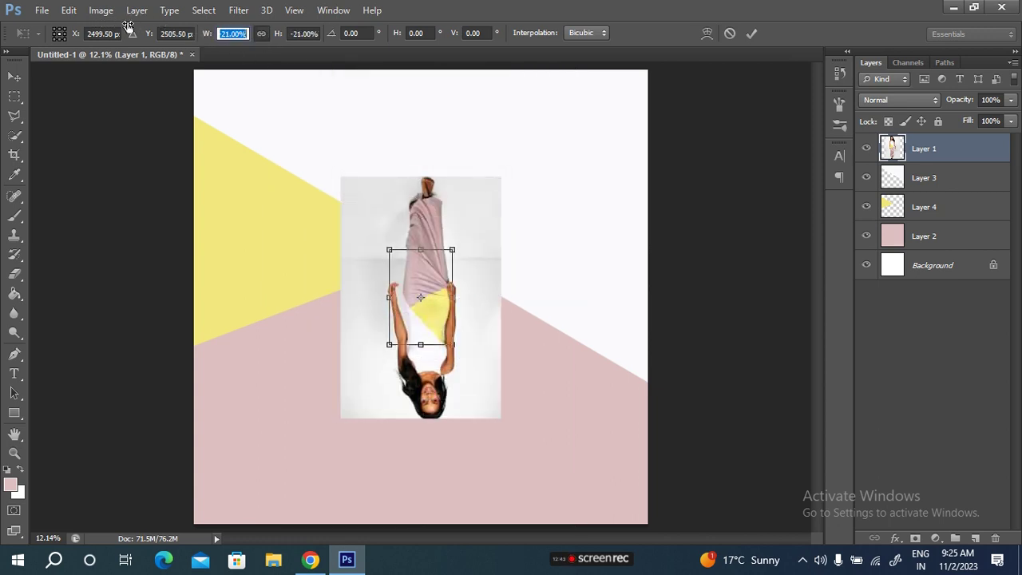
left_click_drag(128, 26, 185, 36)
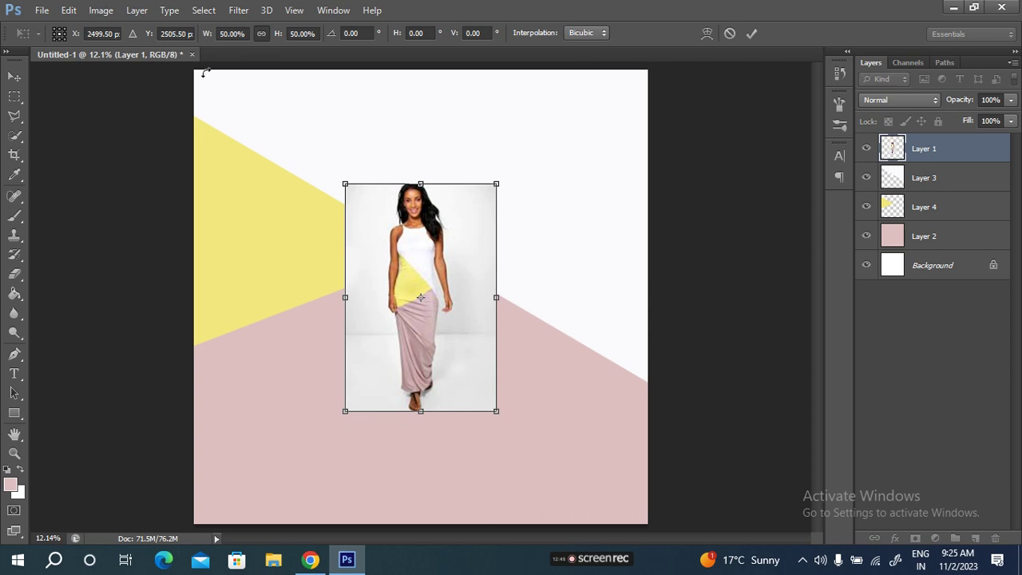
left_click_drag(398, 345, 538, 251)
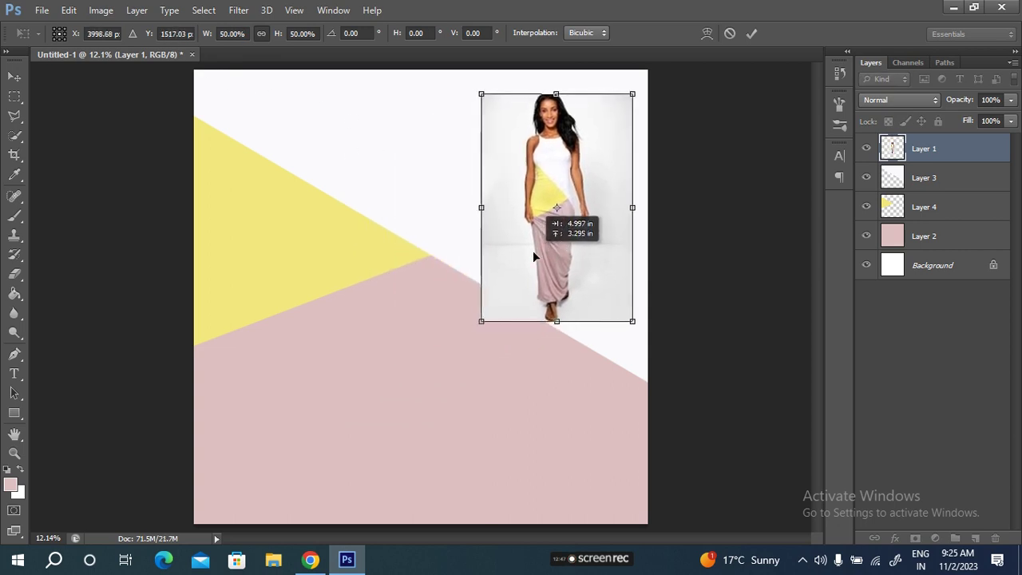
left_click(753, 34)
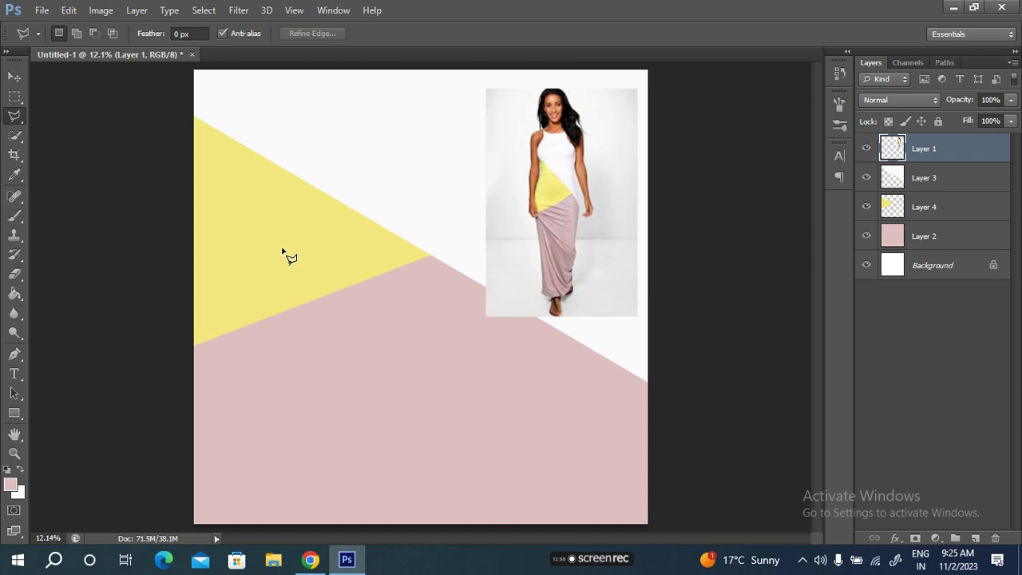
Stretch the yellow triangle on Layer 4 to about 161% width and 150% height, nudged slightly up
left_click(926, 212)
key("ctrl+t")
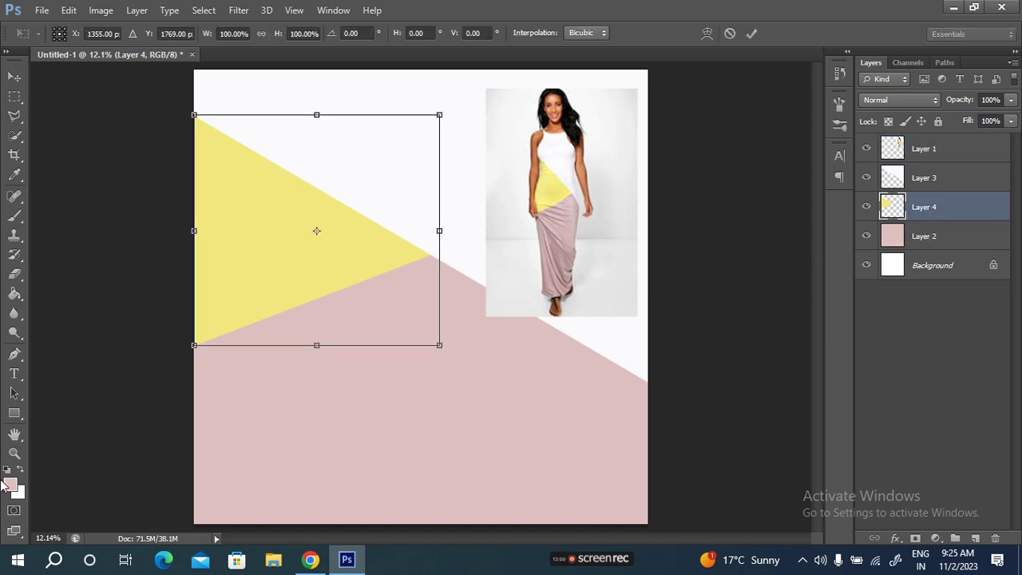
left_click_drag(194, 231, 88, 231)
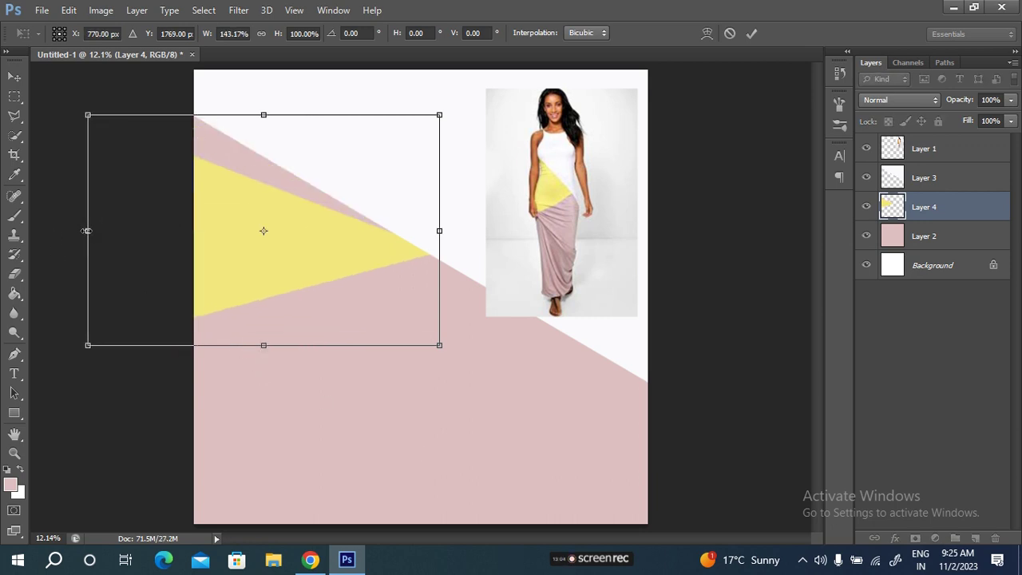
left_click_drag(86, 231, 193, 231)
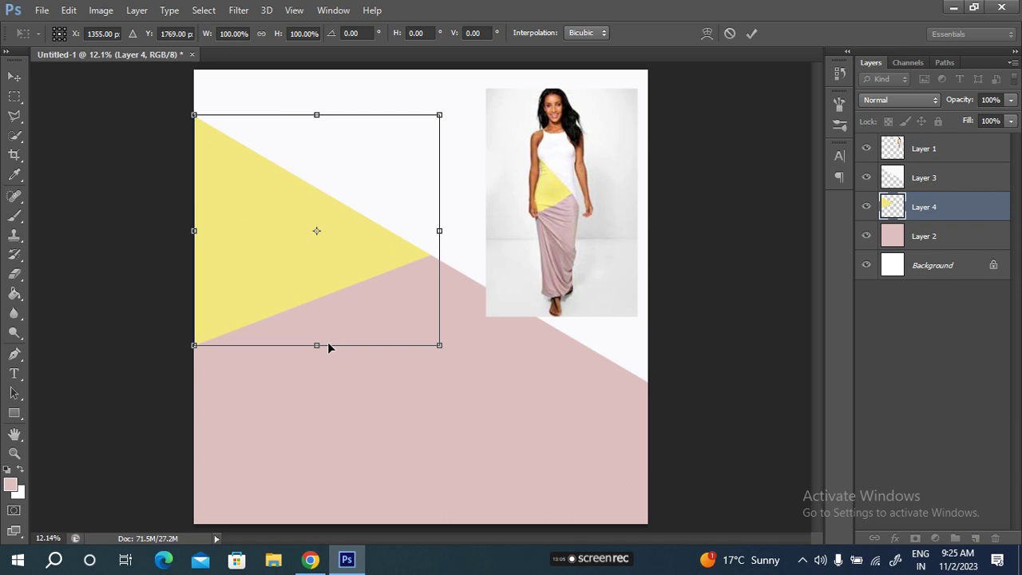
left_click_drag(317, 345, 318, 460)
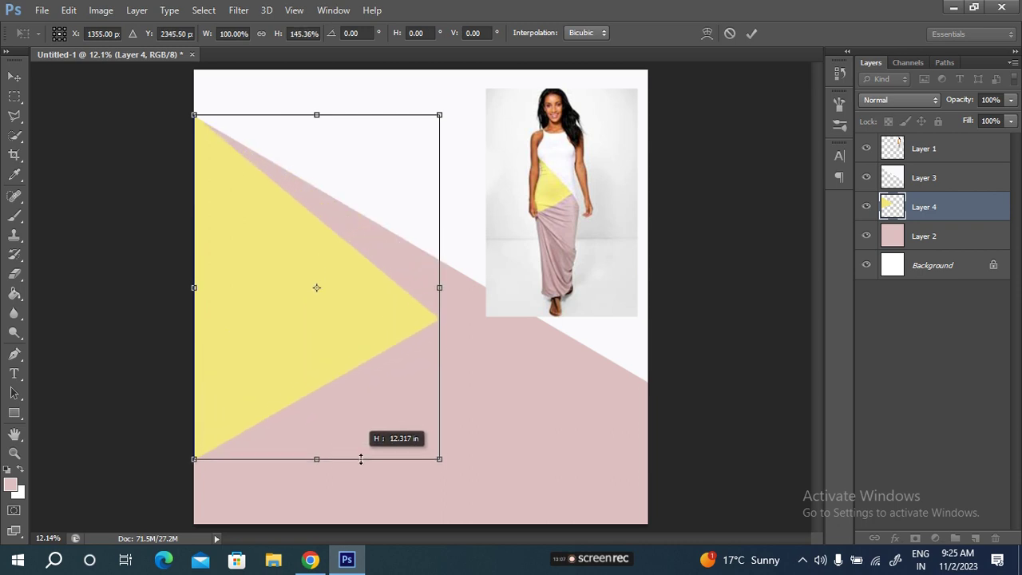
left_click_drag(438, 288, 590, 288)
left_click_drag(255, 356, 259, 321)
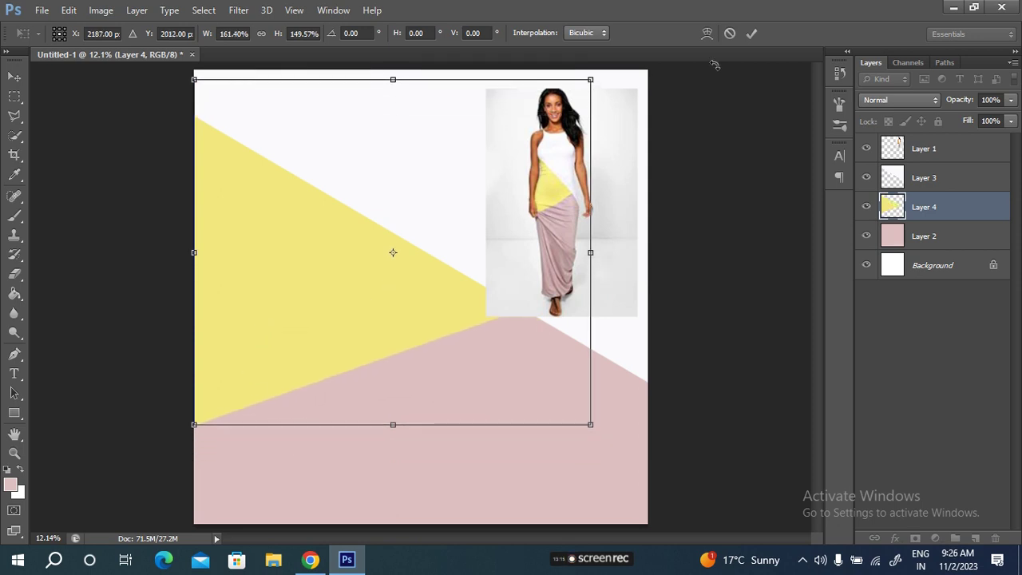
left_click(751, 33)
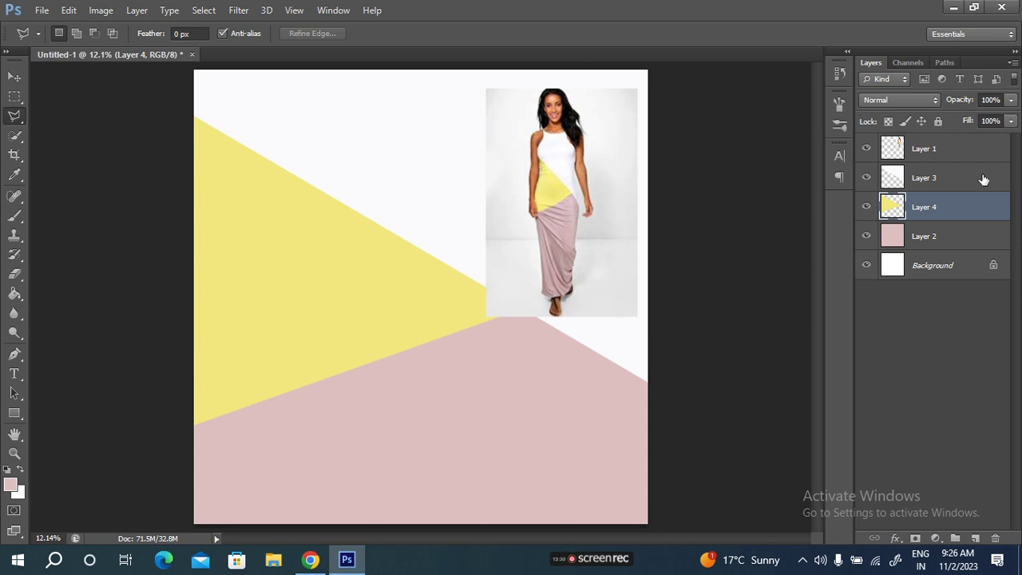
Delete Layer 1 and shape Layers 2–4, leaving only the white Background, and zoom out
left_click(866, 150)
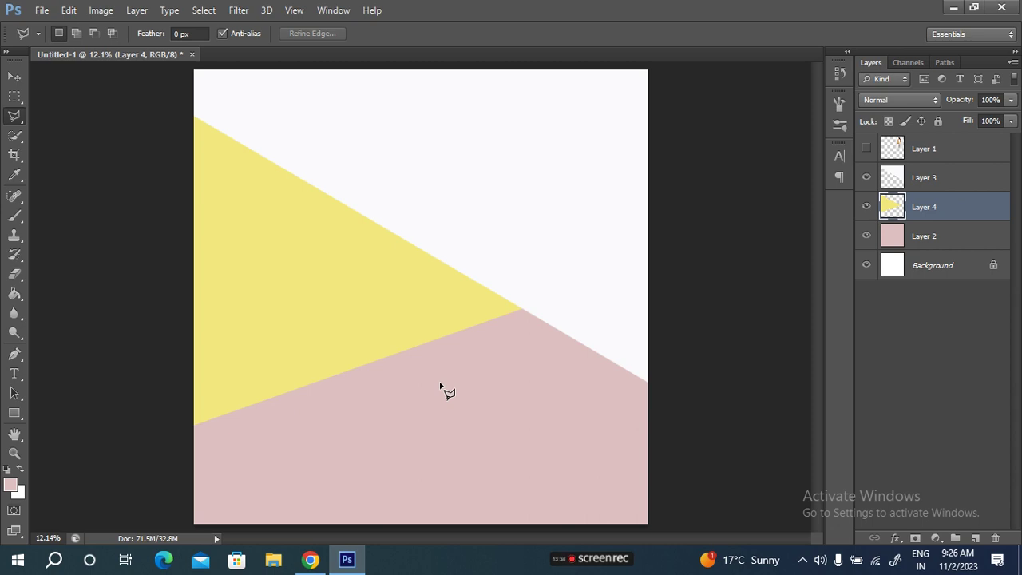
left_click(948, 150)
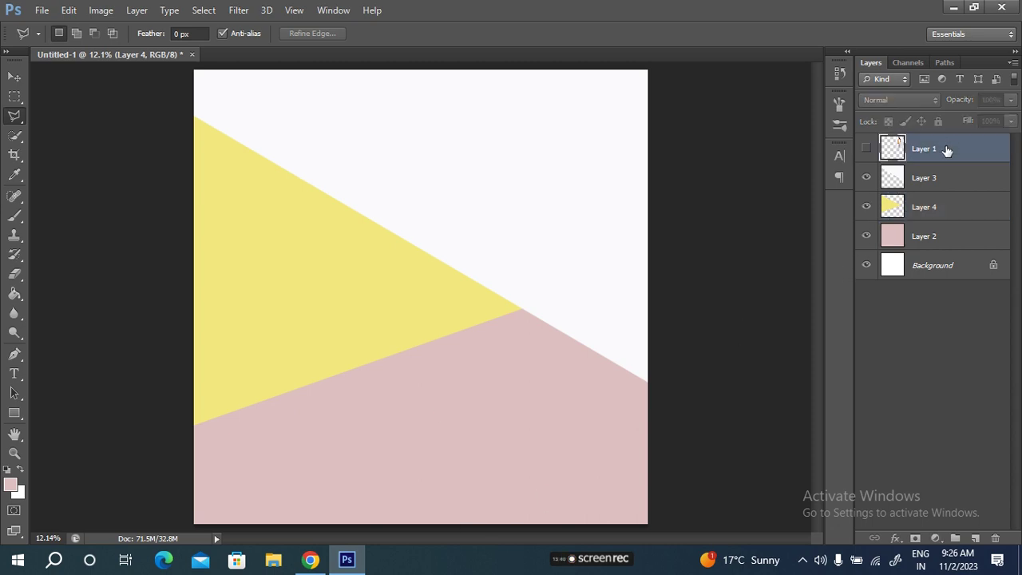
key("Delete")
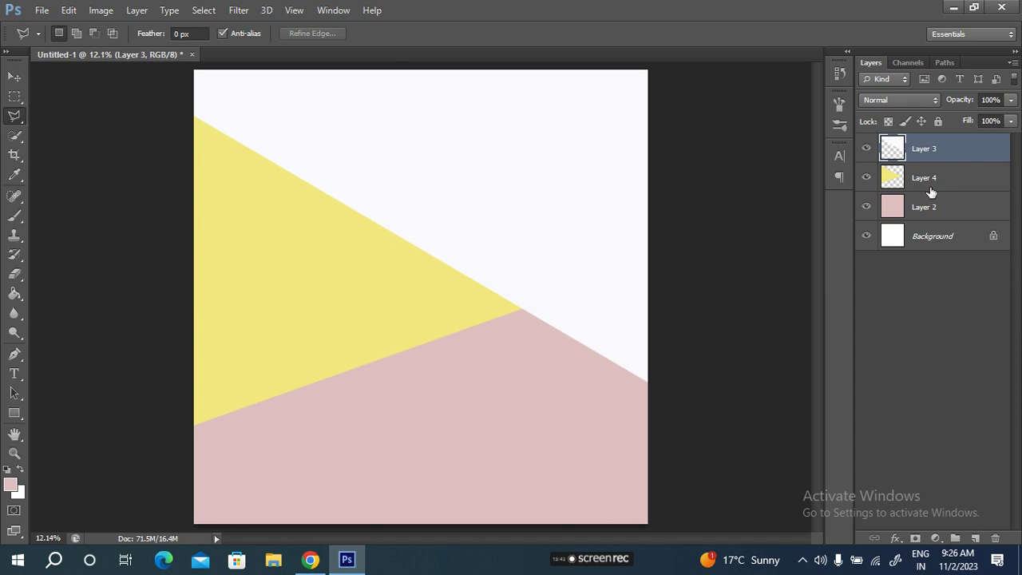
key("Delete")
key("Delete")
key("Delete")
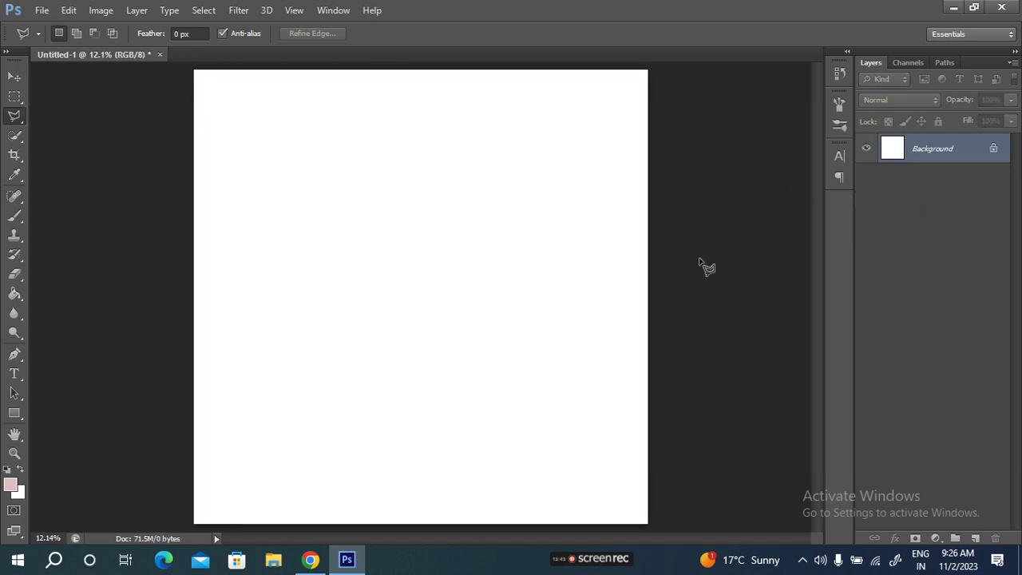
key("ctrl+minus")
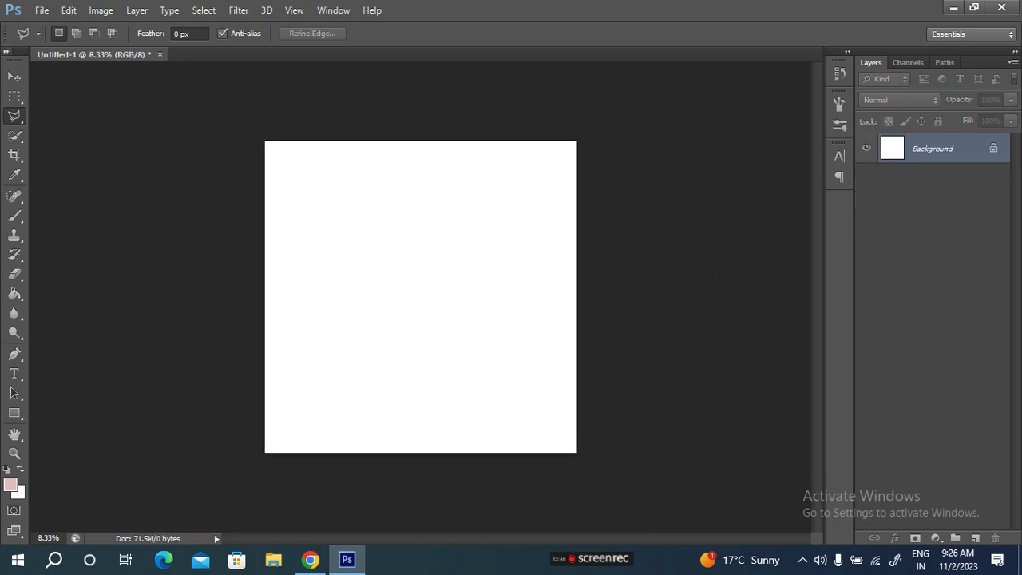
Discard a stray test lasso selection made on the canvas
left_click(462, 219)
left_click(440, 239)
left_click(463, 219)
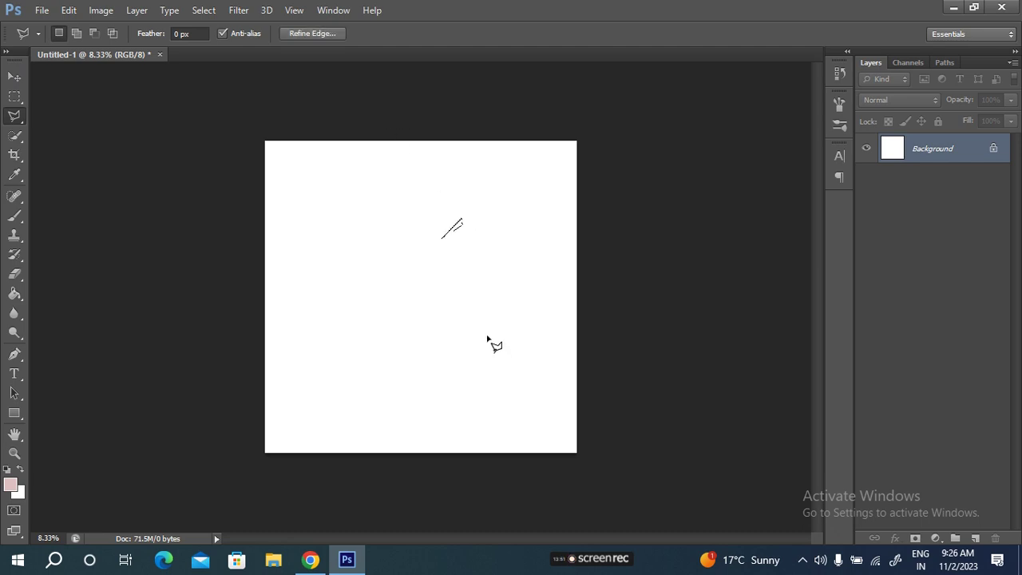
key("ctrl+d")
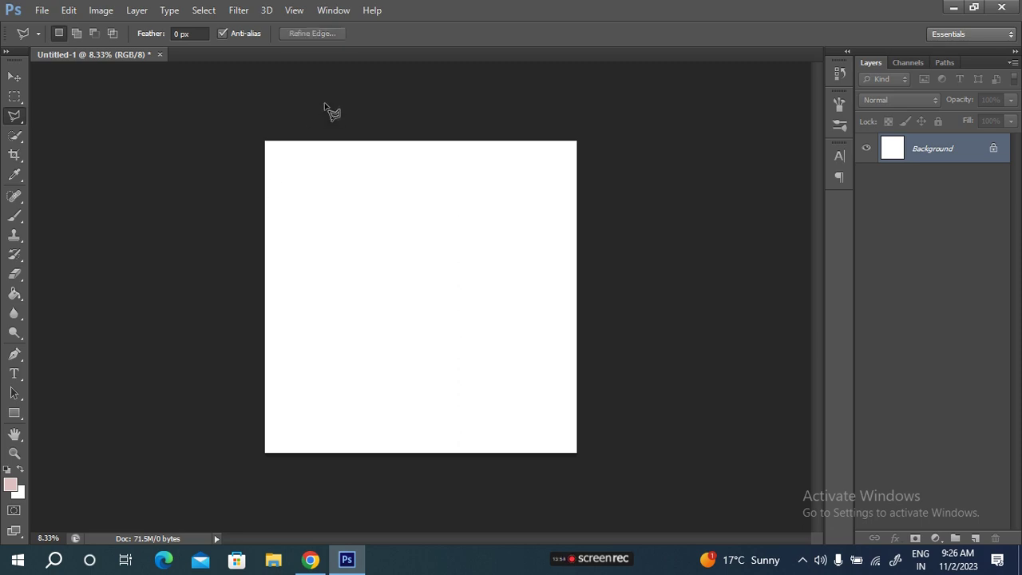
Draw a zigzag Polygonal Lasso outline down the canvas middle, wrapping around the left half
left_click(388, 104)
left_click(454, 202)
left_click(403, 262)
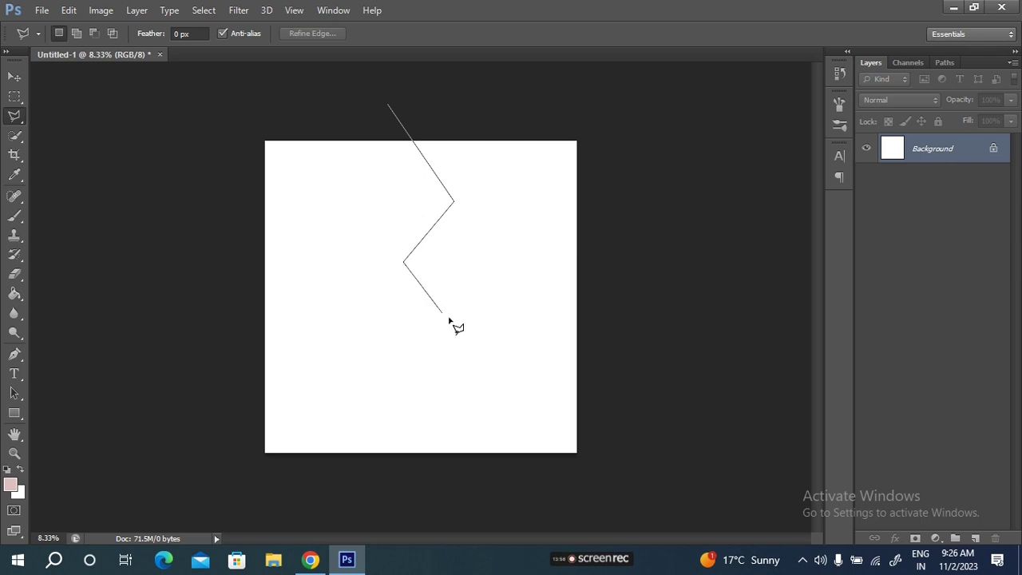
left_click(394, 371)
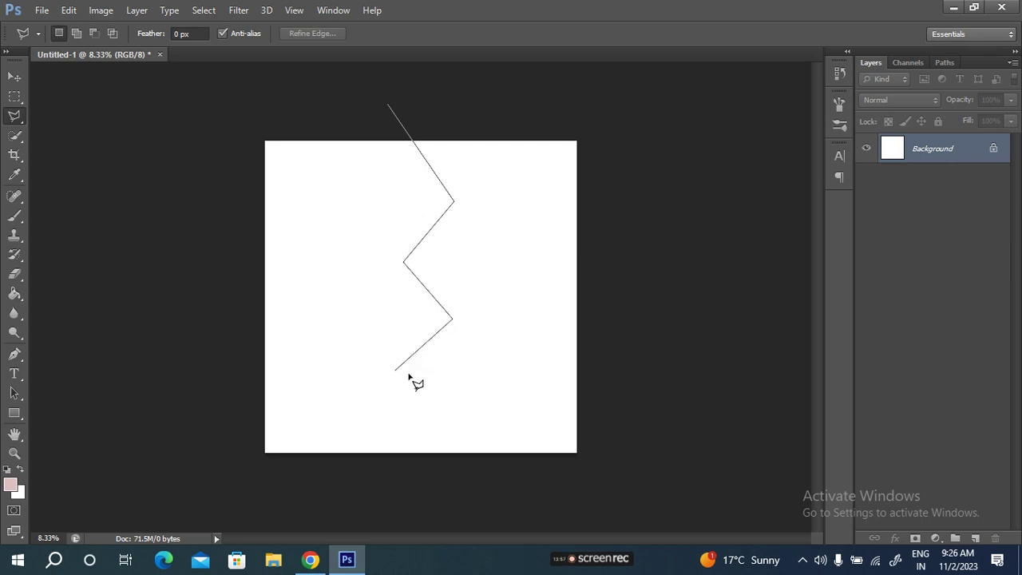
left_click(460, 441)
left_click(411, 477)
left_click(245, 476)
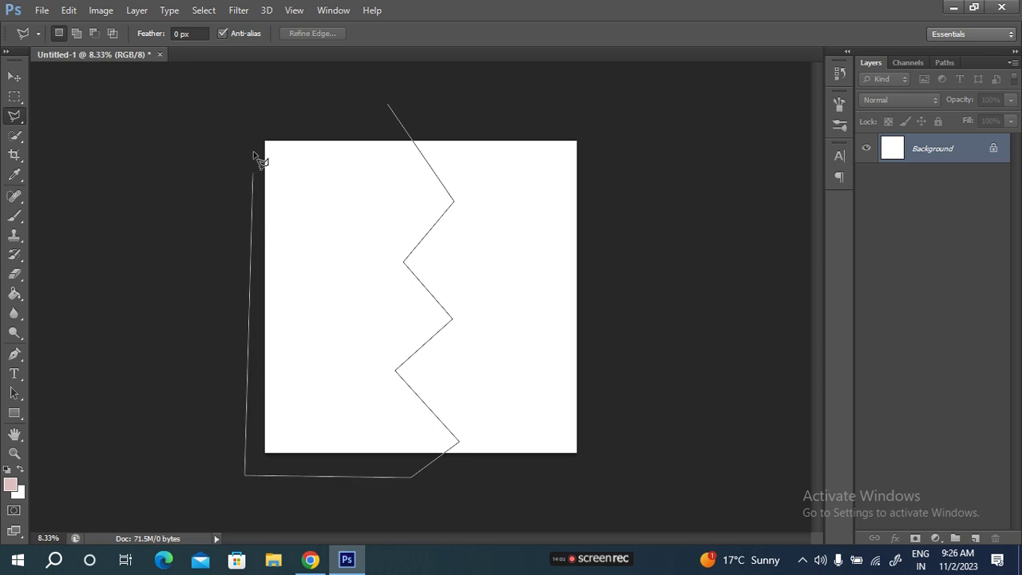
left_click(251, 113)
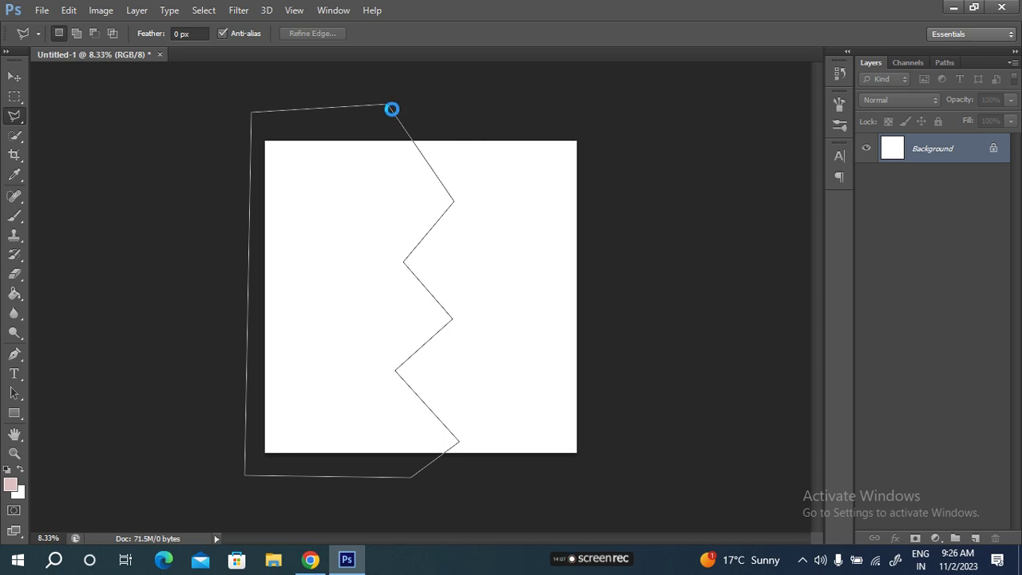
left_click(392, 109)
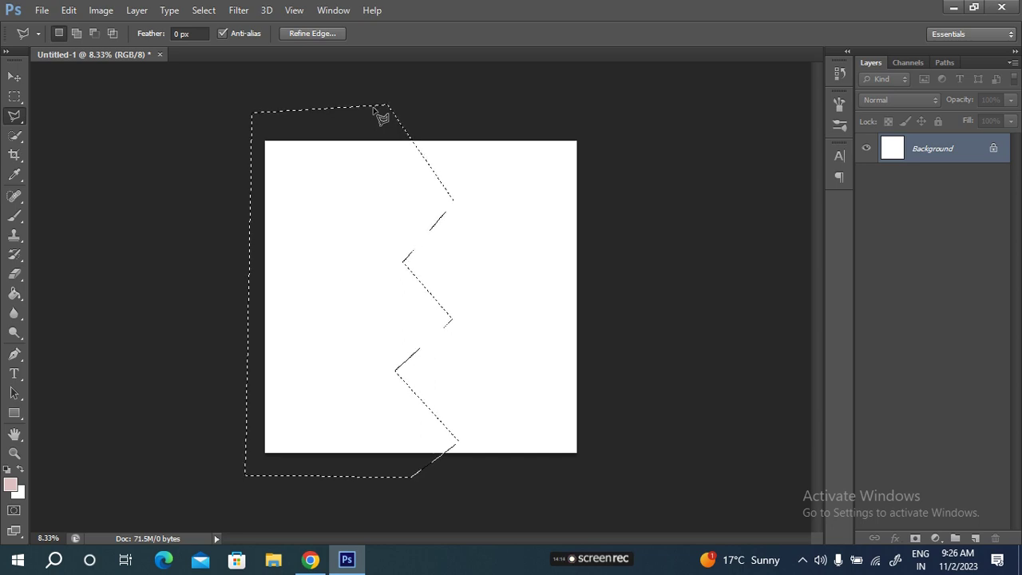
Fill the zigzag selection with pure red (#FF0000) at 100% opacity
right_click(368, 241)
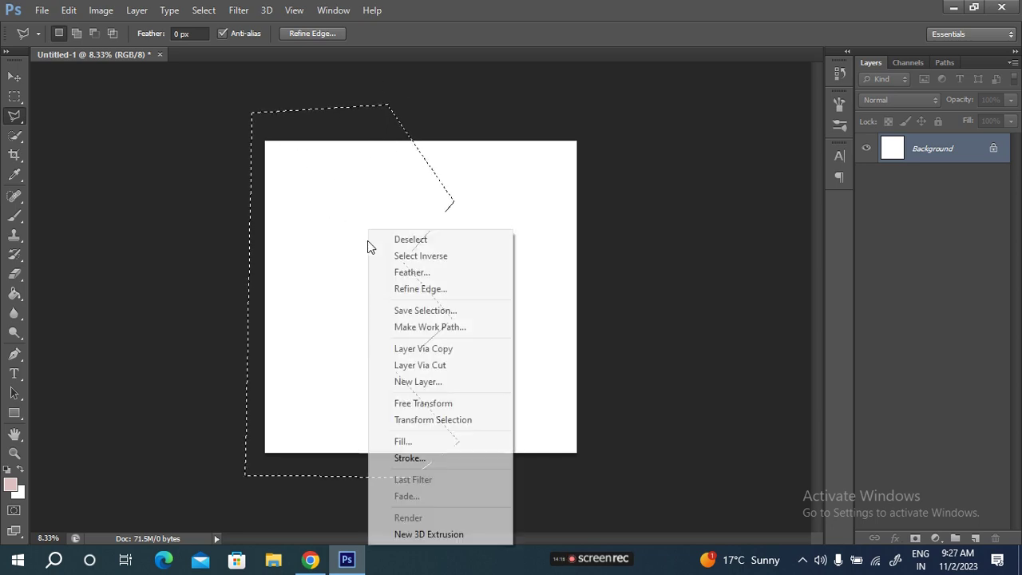
left_click(418, 444)
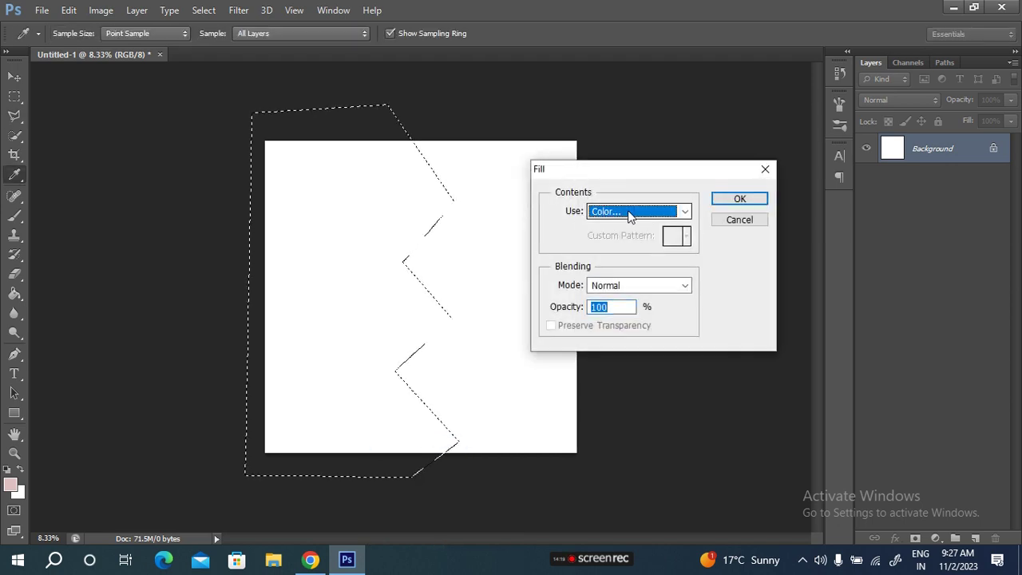
left_click(631, 212)
left_click(637, 252)
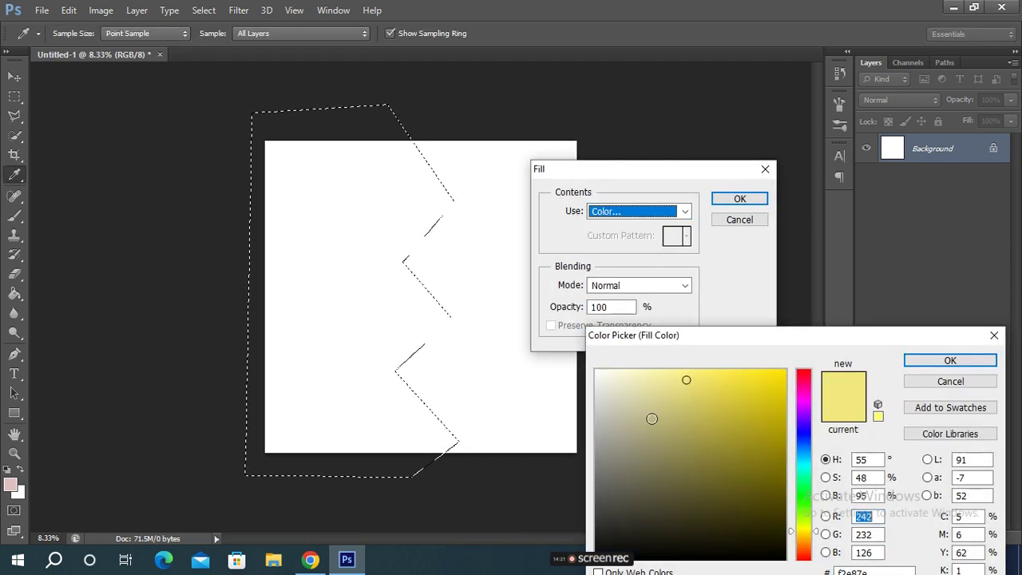
left_click(803, 391)
left_click(805, 371)
left_click_drag(742, 403, 821, 349)
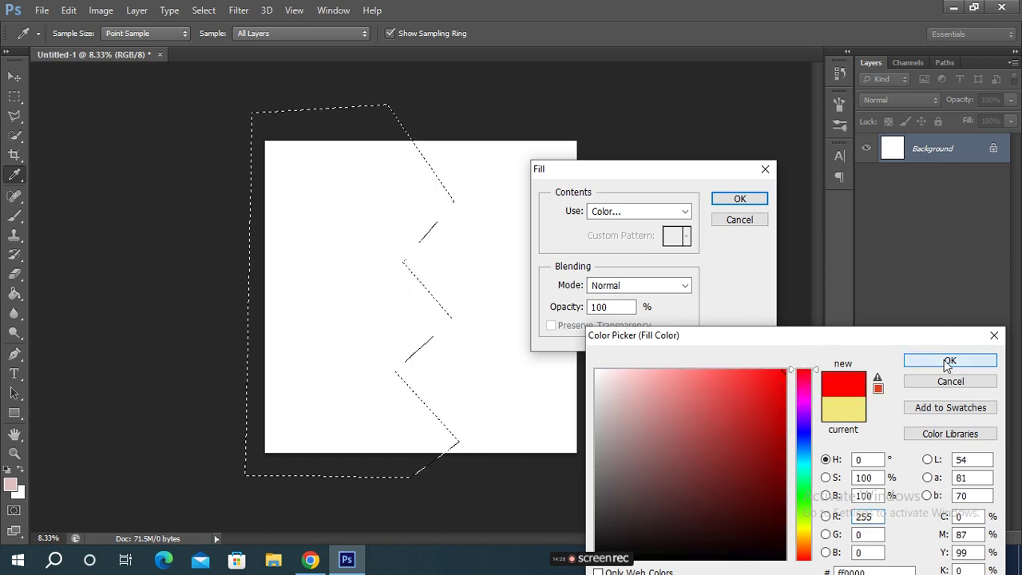
left_click(949, 362)
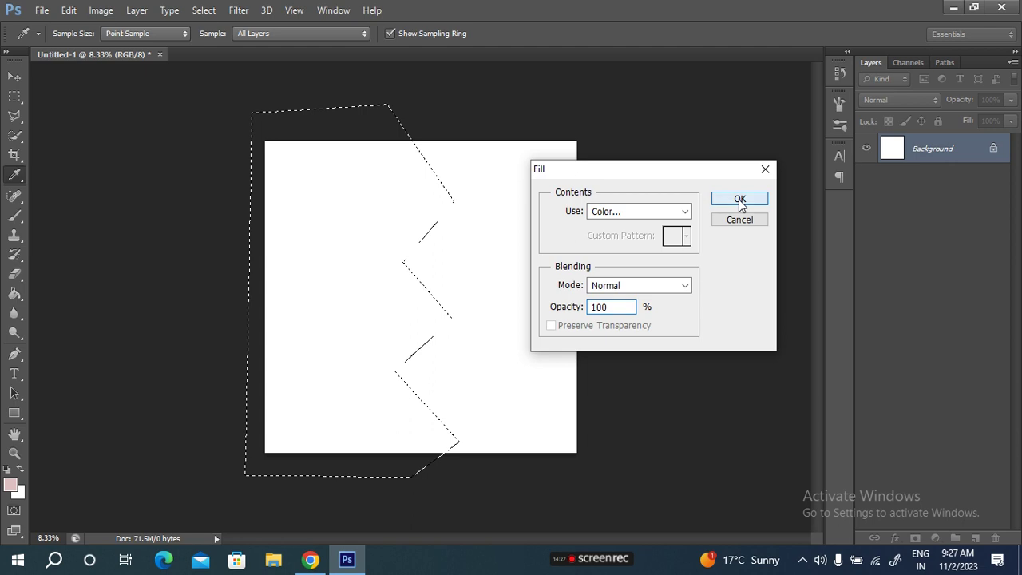
left_click(740, 199)
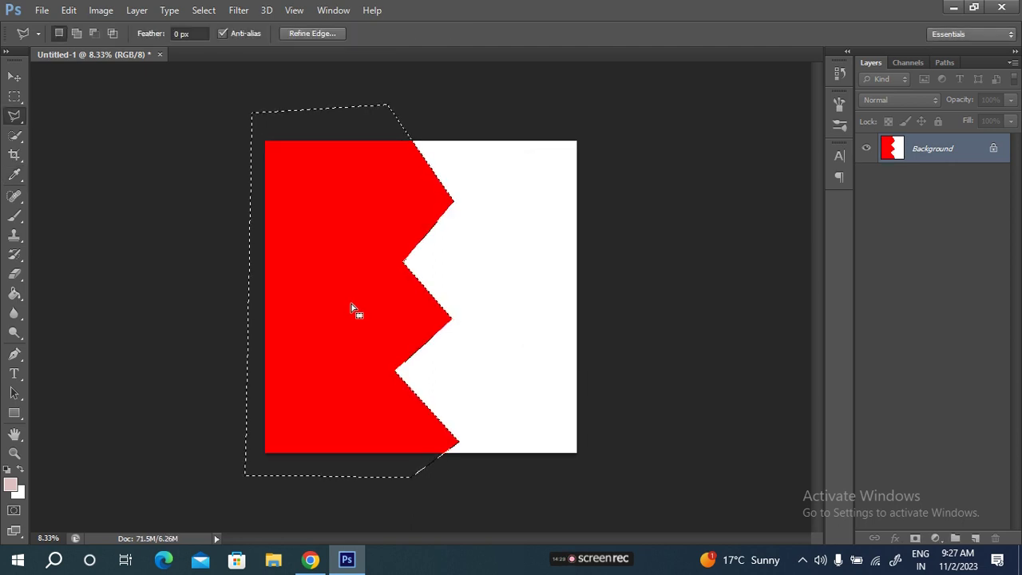
Deselect the red shape, add a new Layer 1, and set the foreground colour to cyan
key("ctrl+d")
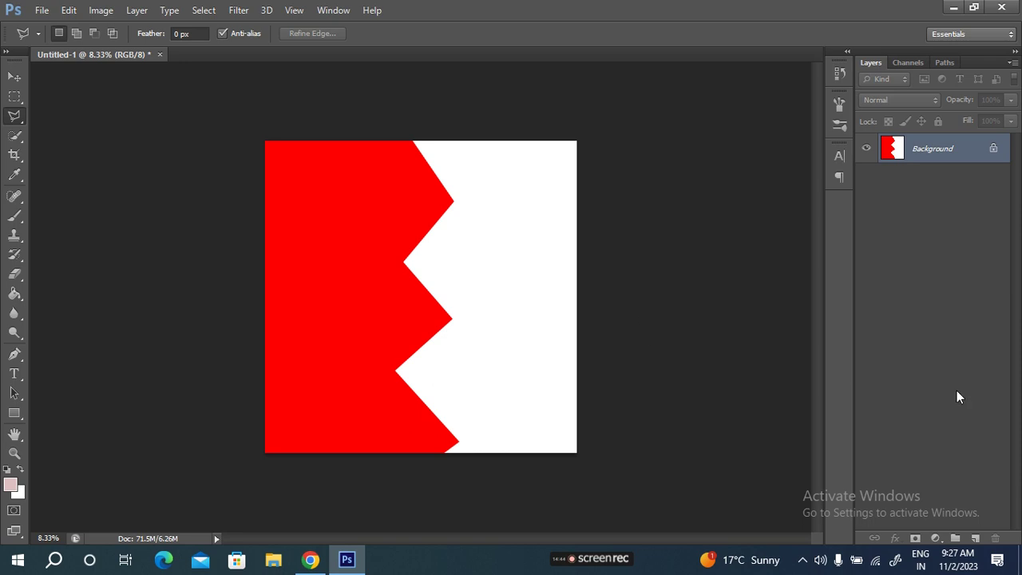
left_click(975, 538)
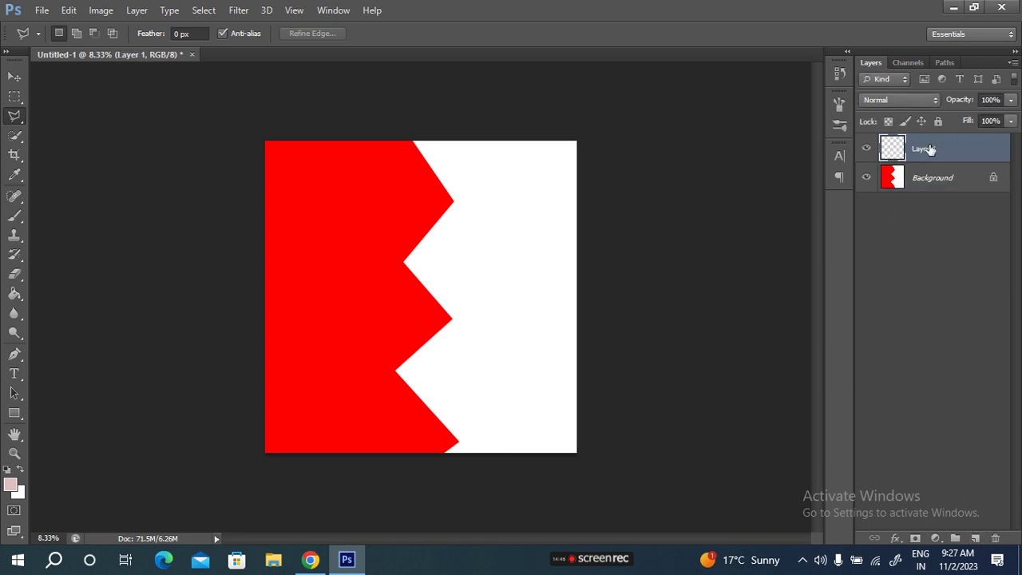
left_click(10, 485)
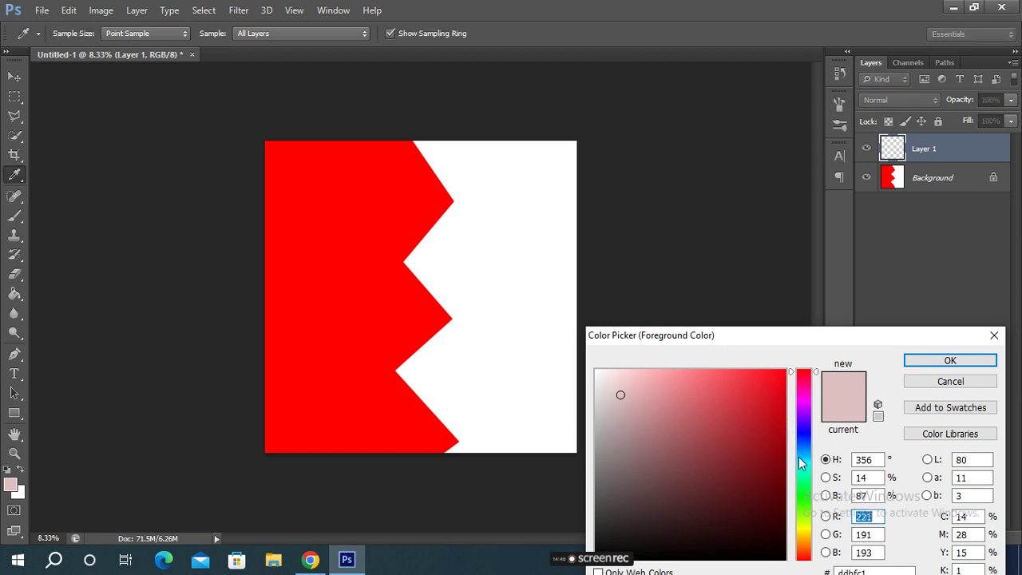
left_click(801, 464)
left_click(770, 384)
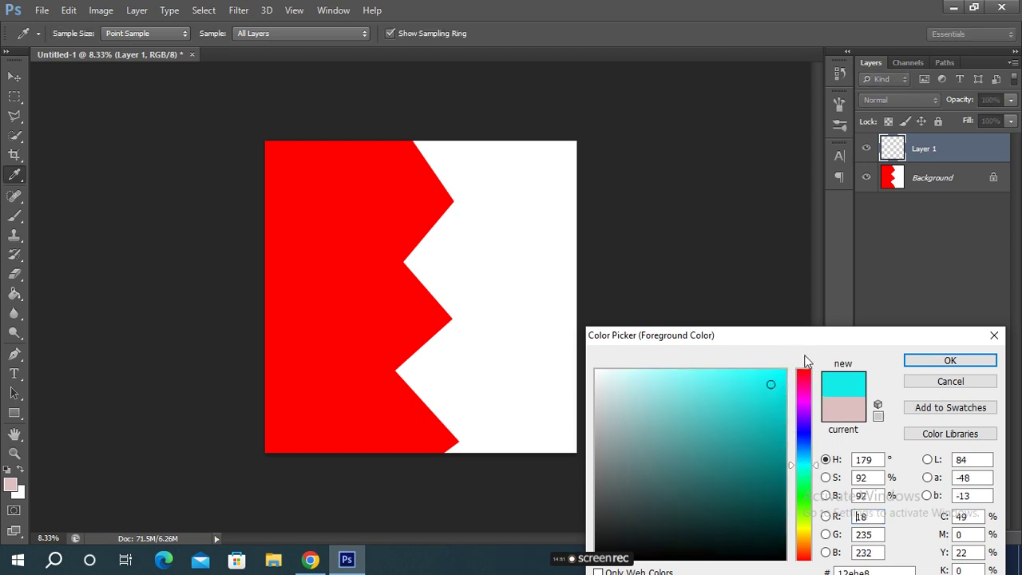
left_click(949, 361)
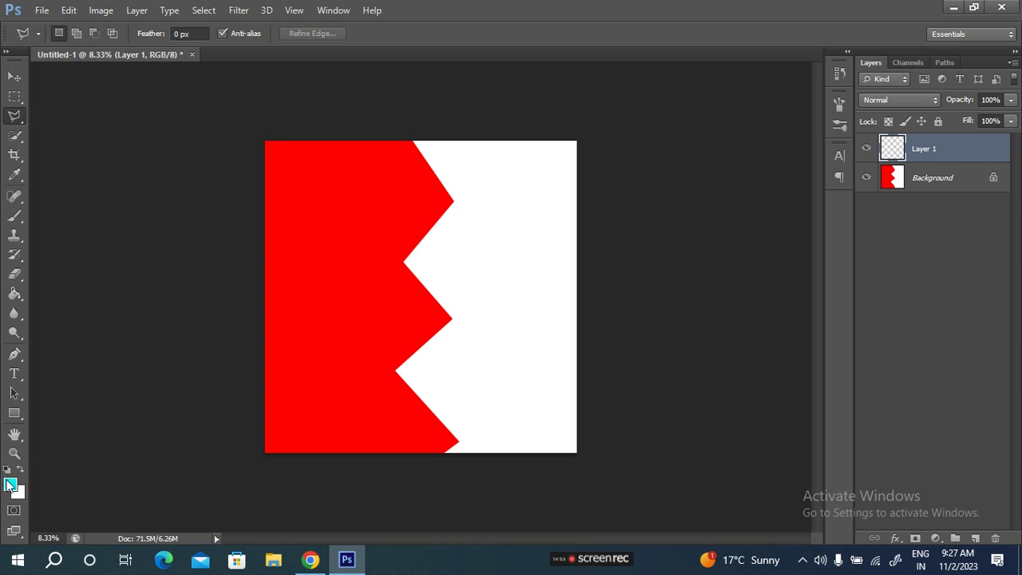
Paint Bucket-fill Layer 1 with cyan, attempt reordering it below Background, then hide it
left_click(15, 294)
left_click(481, 315)
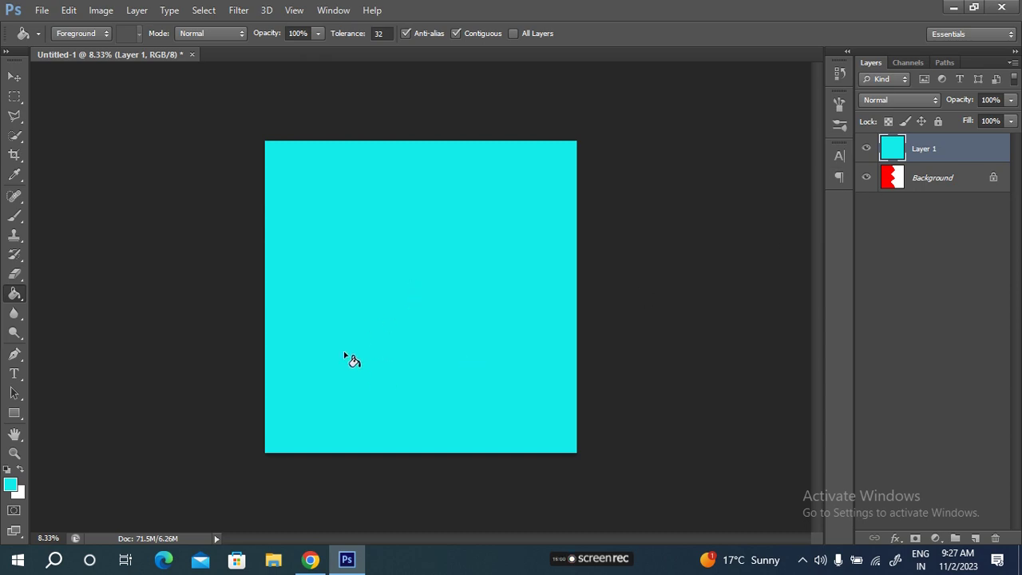
left_click_drag(939, 180, 945, 145)
left_click_drag(945, 180, 952, 141)
double_click(937, 148)
mouse_move(964, 147)
left_mouse_down()
mouse_move(939, 173)
mouse_move(946, 201)
left_mouse_up()
left_click(867, 148)
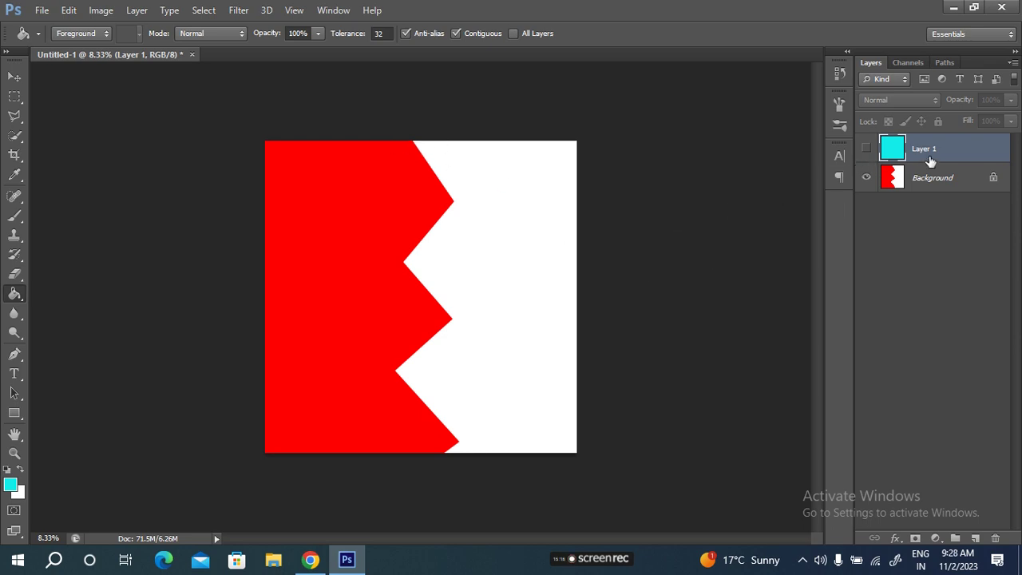
Delete Layer 1, step History back to the blank white canvas, and add a new empty layer
key("Delete")
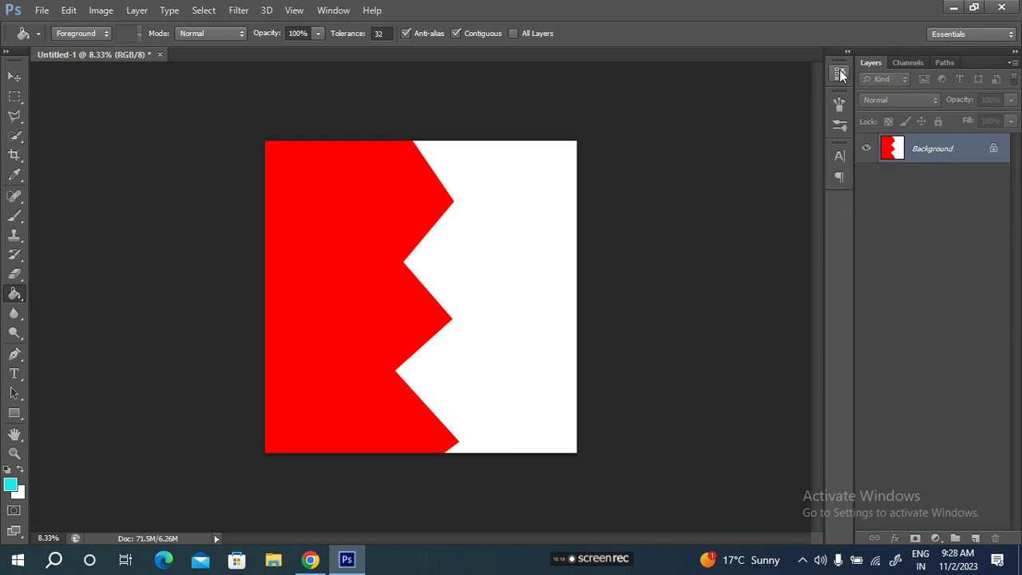
left_click(840, 72)
left_click(734, 307)
left_click(750, 288)
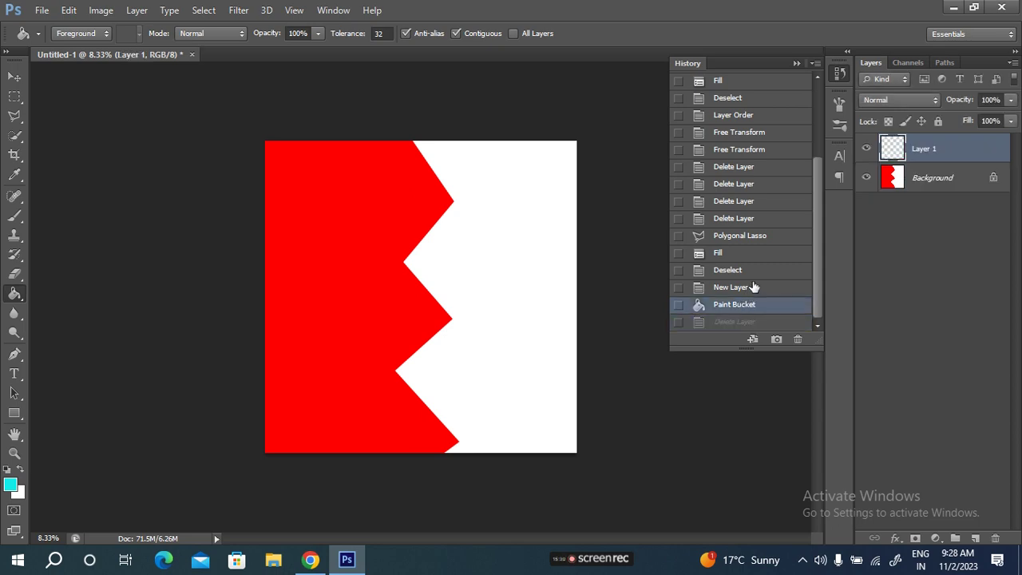
left_click(759, 271)
left_click(748, 254)
left_click(757, 235)
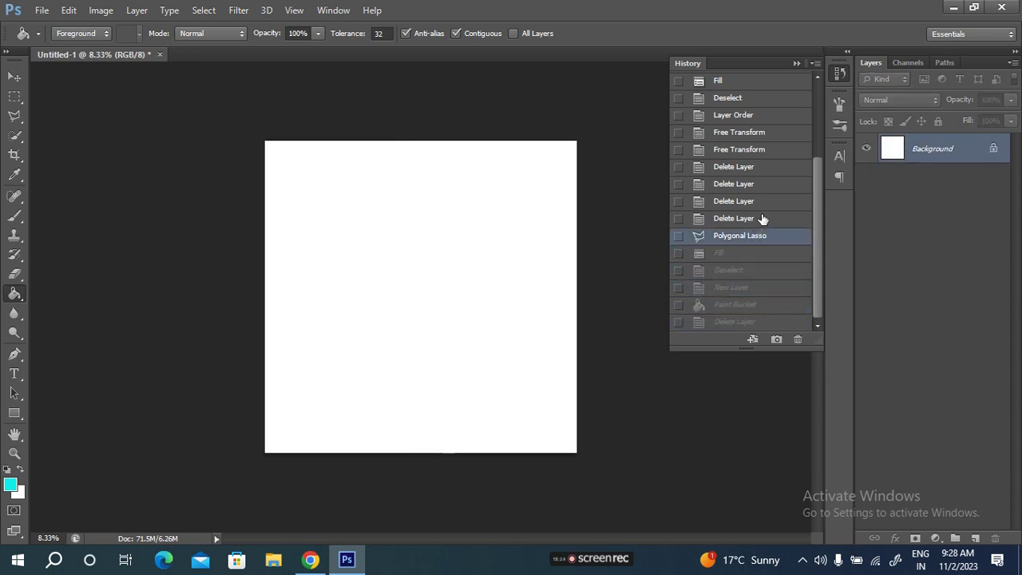
left_click(765, 219)
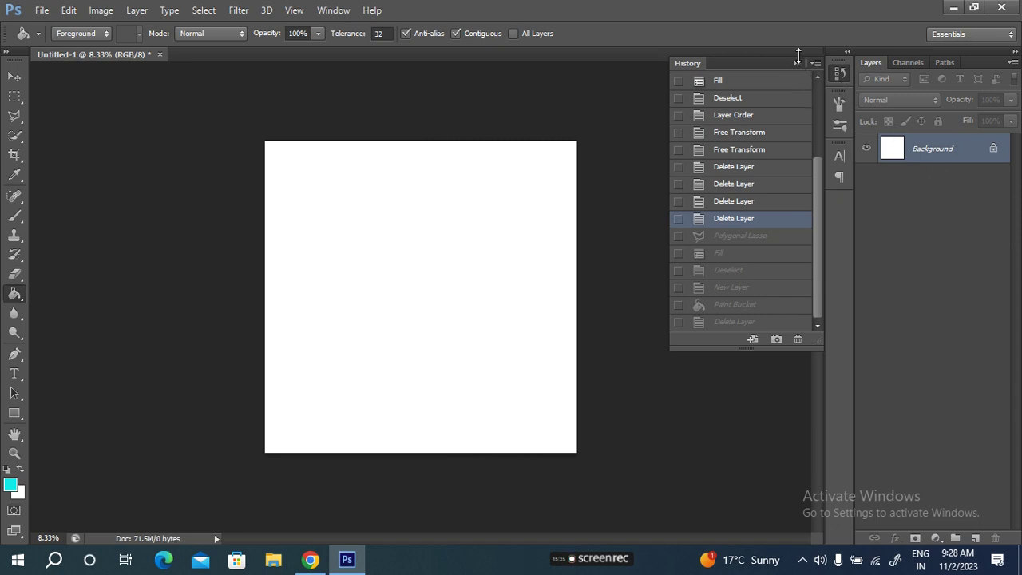
left_click(796, 64)
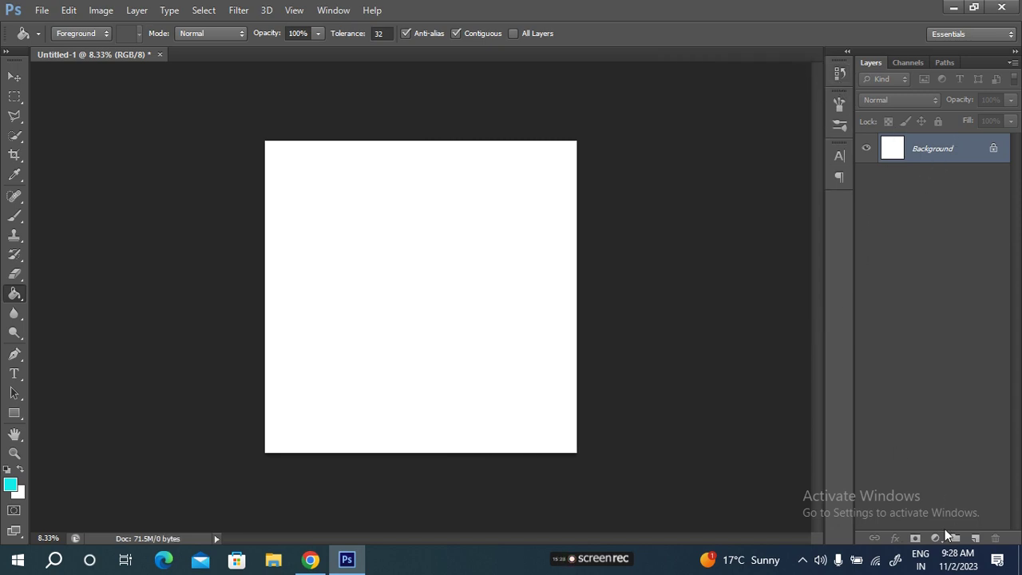
left_click(974, 539)
With the Polygonal Lasso, trace a top-to-bottom zigzag edge enclosing the canvas's left half
left_click(16, 117)
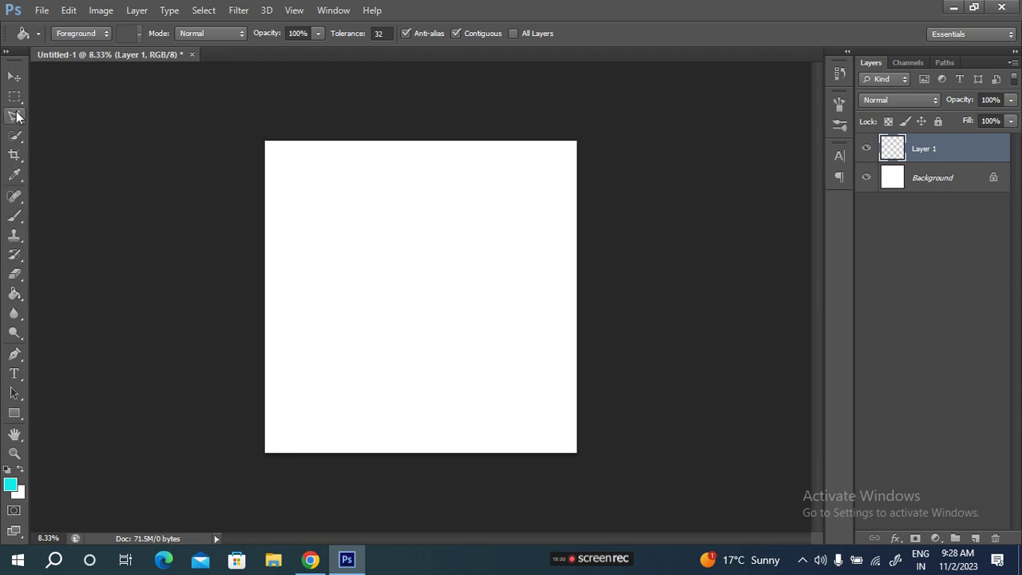
left_click(371, 99)
left_click(445, 203)
left_click(381, 258)
left_click(445, 328)
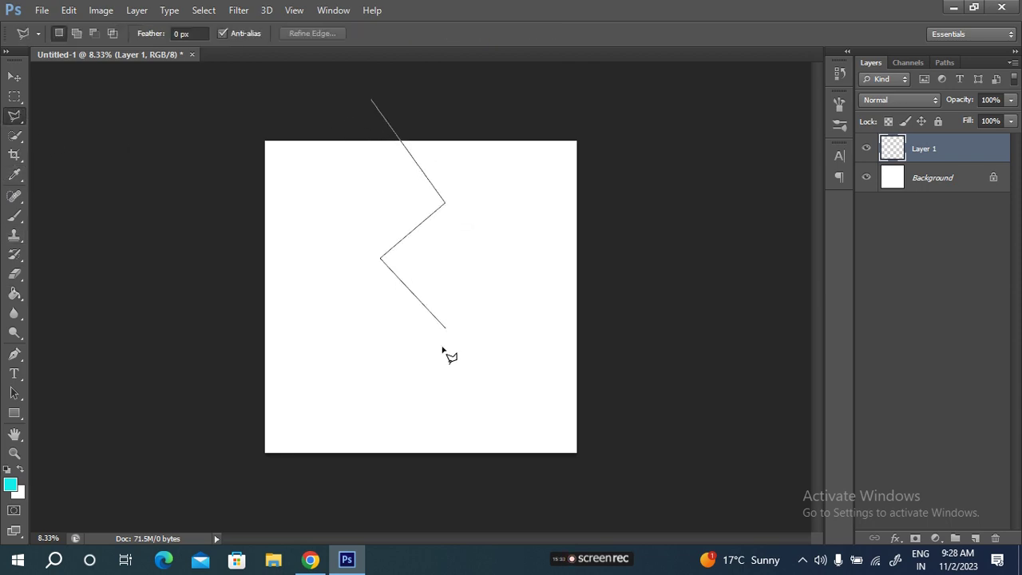
left_click(383, 411)
left_click(443, 478)
left_click(229, 471)
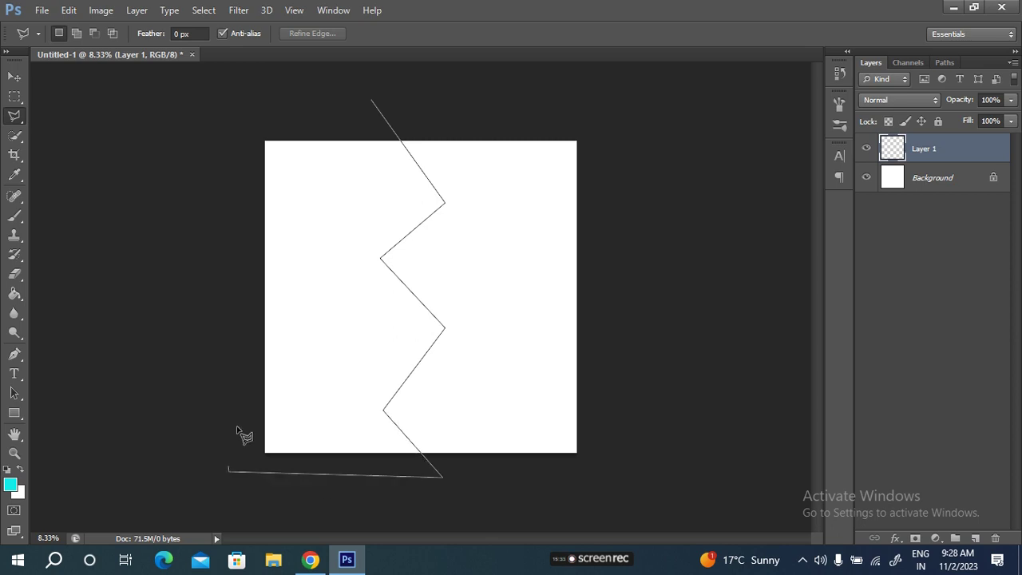
left_click(245, 108)
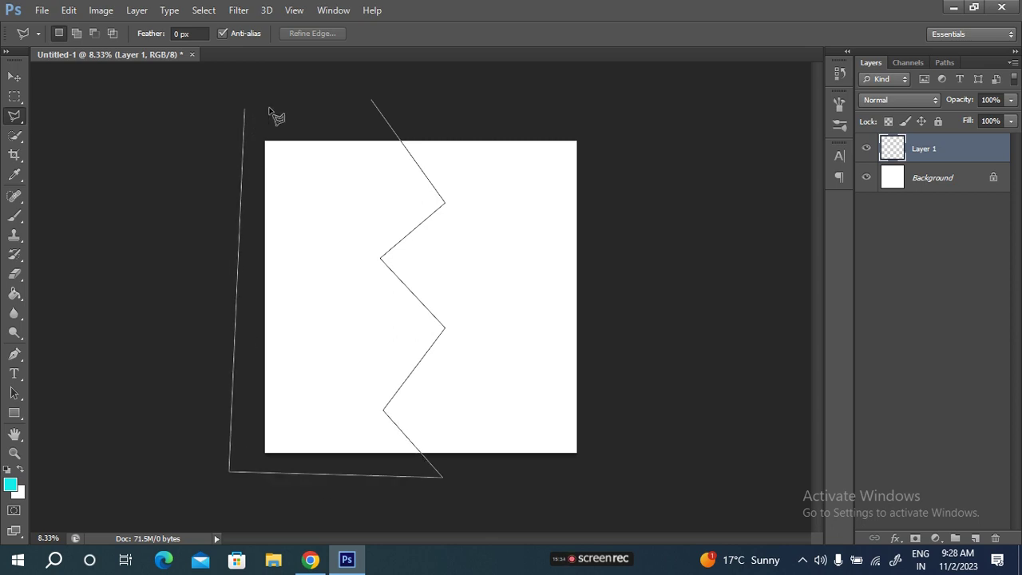
left_click(371, 103)
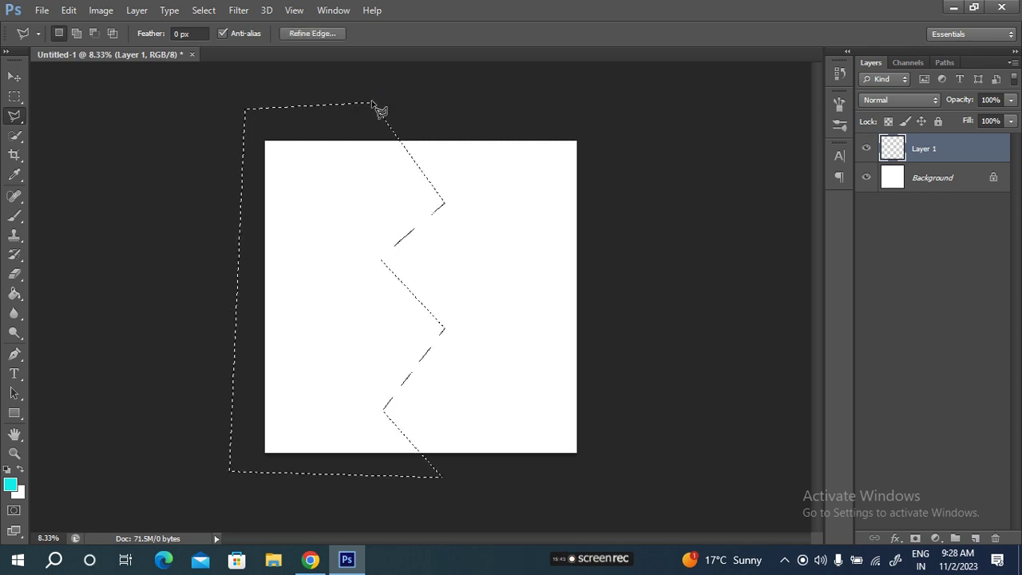
Fill the zigzag selection with solid red using Fill > Color, then add an empty Layer 2
right_click(320, 334)
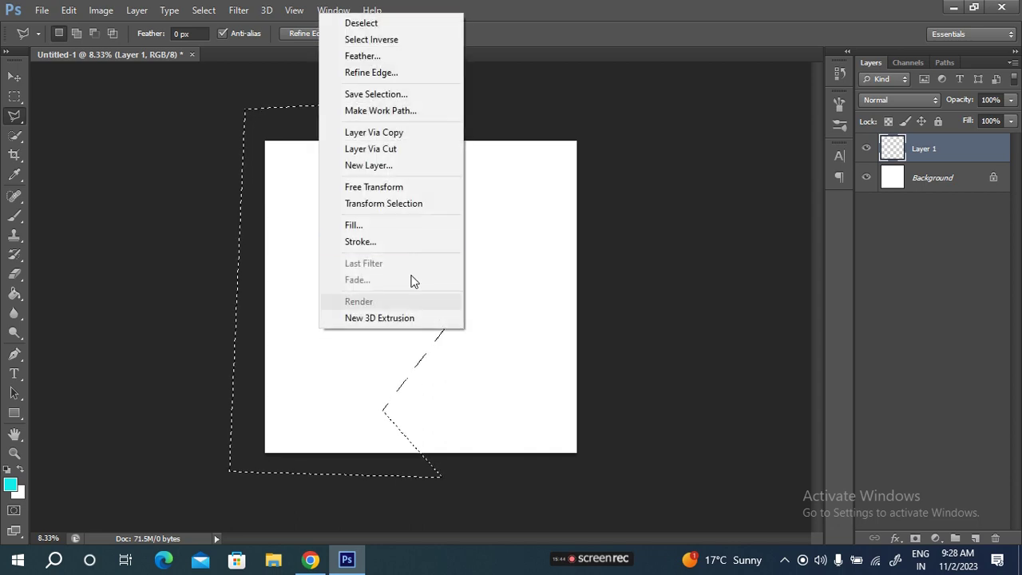
left_click(376, 225)
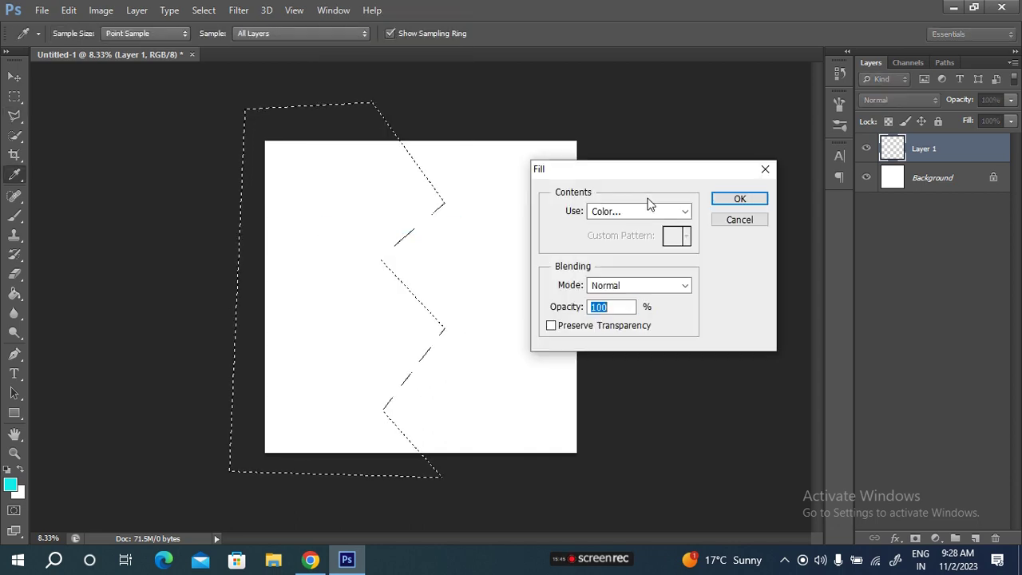
left_click(638, 212)
left_click(620, 312)
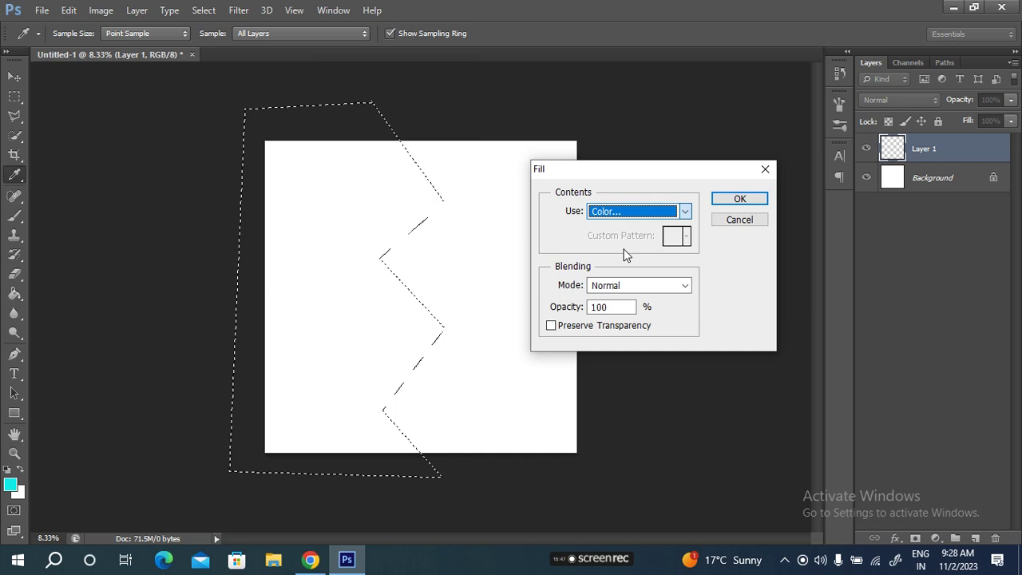
left_click(950, 361)
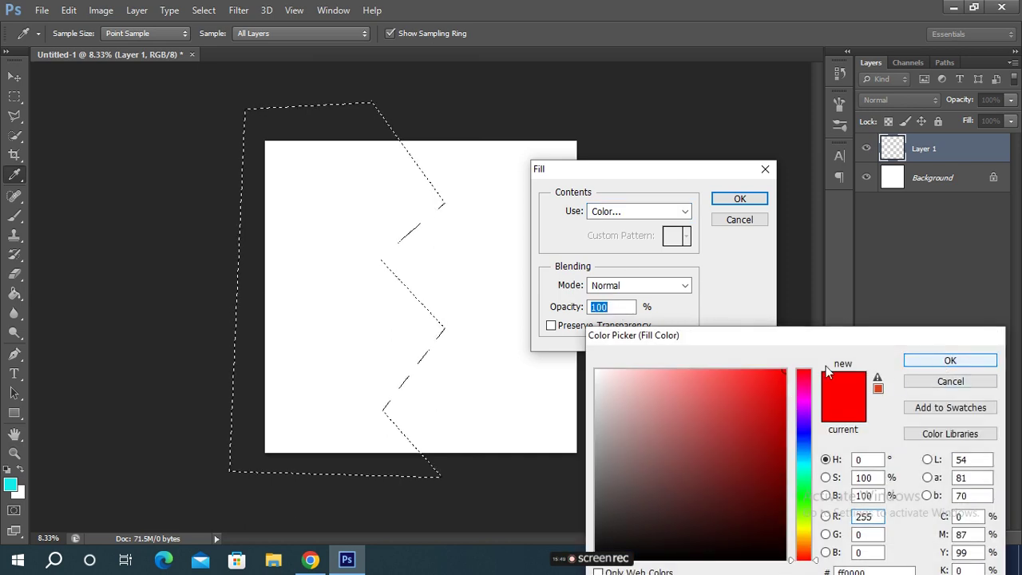
left_click(739, 200)
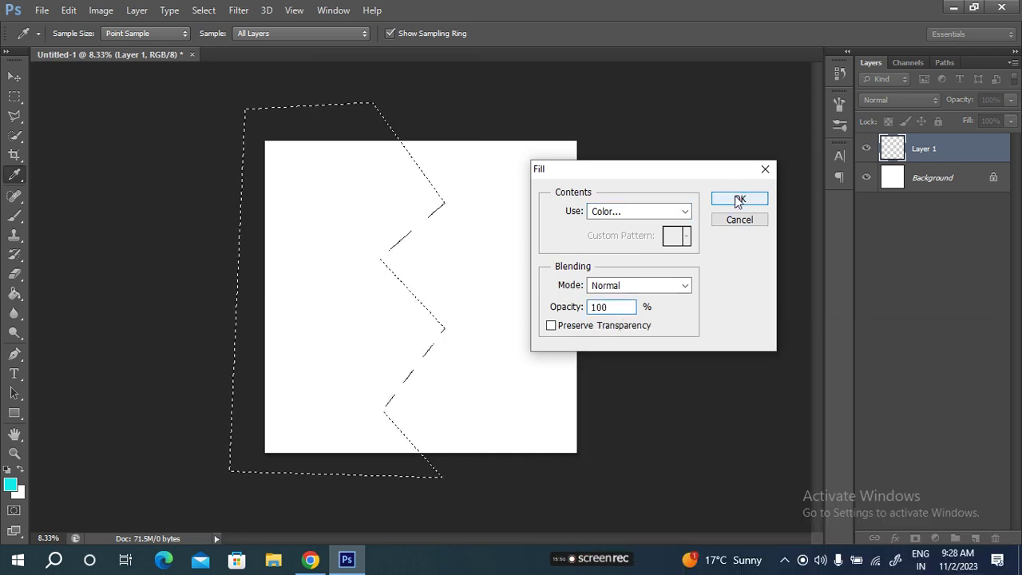
left_click(976, 539)
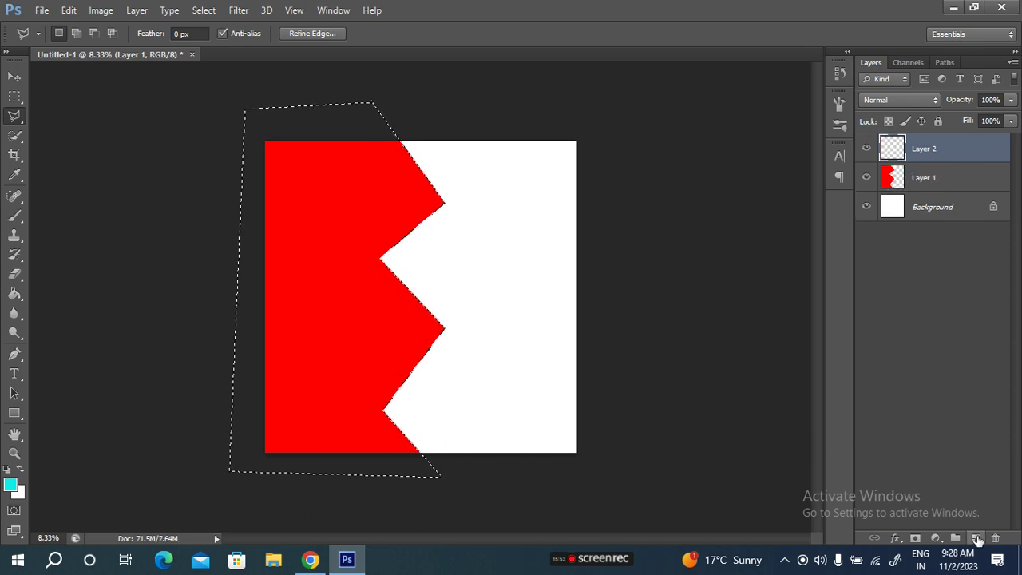
Paint Bucket-fill Layer 2 with cyan (#12ebe8) and drag the red Layer 1 above it
left_click(10, 485)
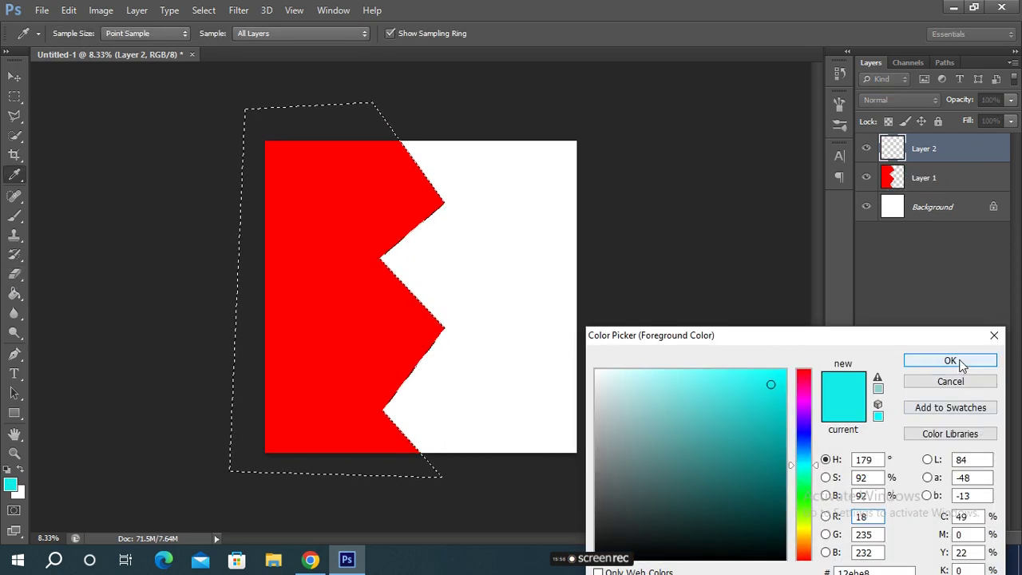
left_click(949, 361)
left_click(15, 296)
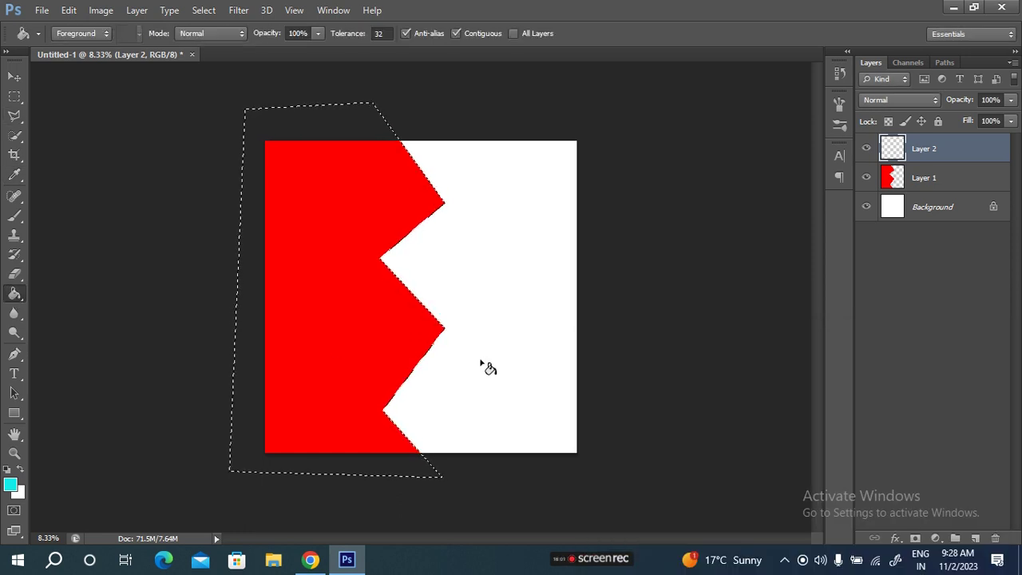
left_click(475, 377)
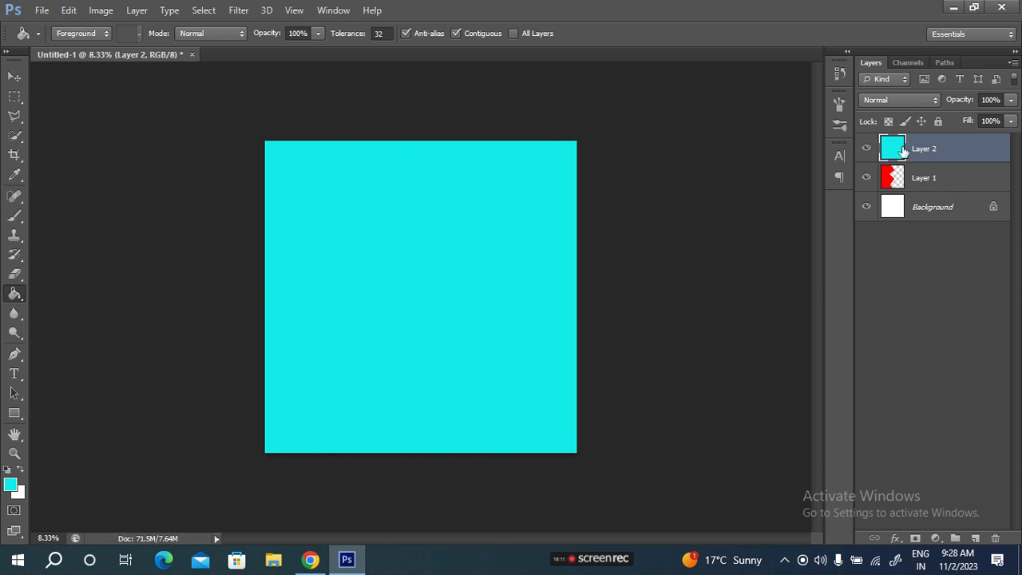
left_click_drag(943, 181, 951, 142)
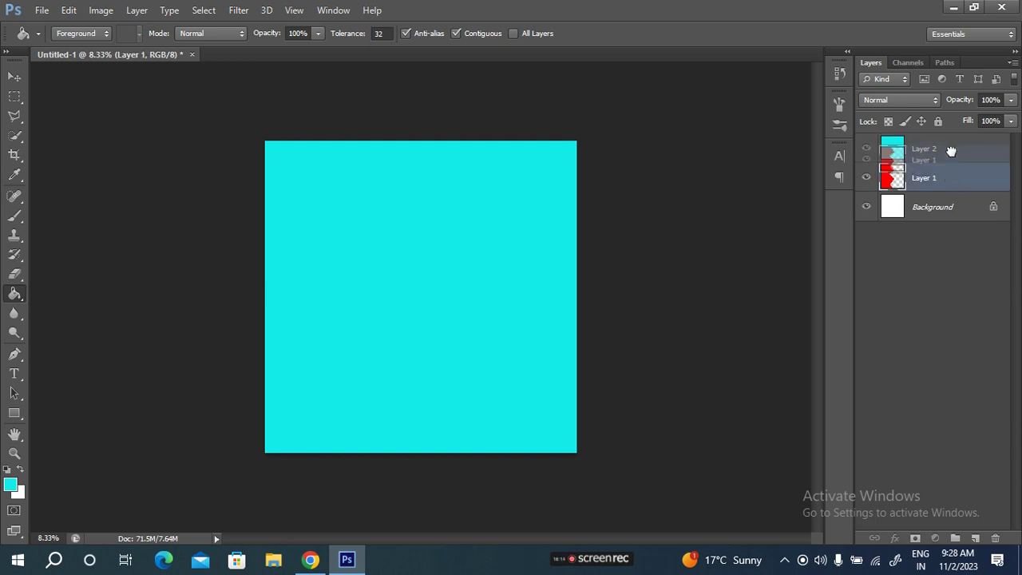